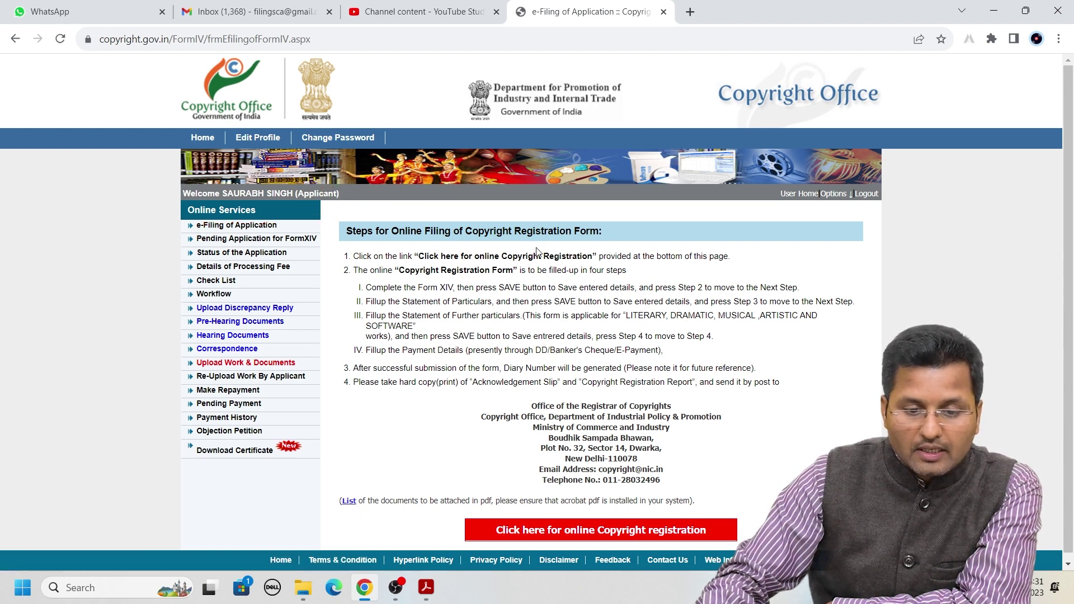
Scroll down the e-Filing of Application page to view the online filing steps
scroll(587, 517, down, 1)
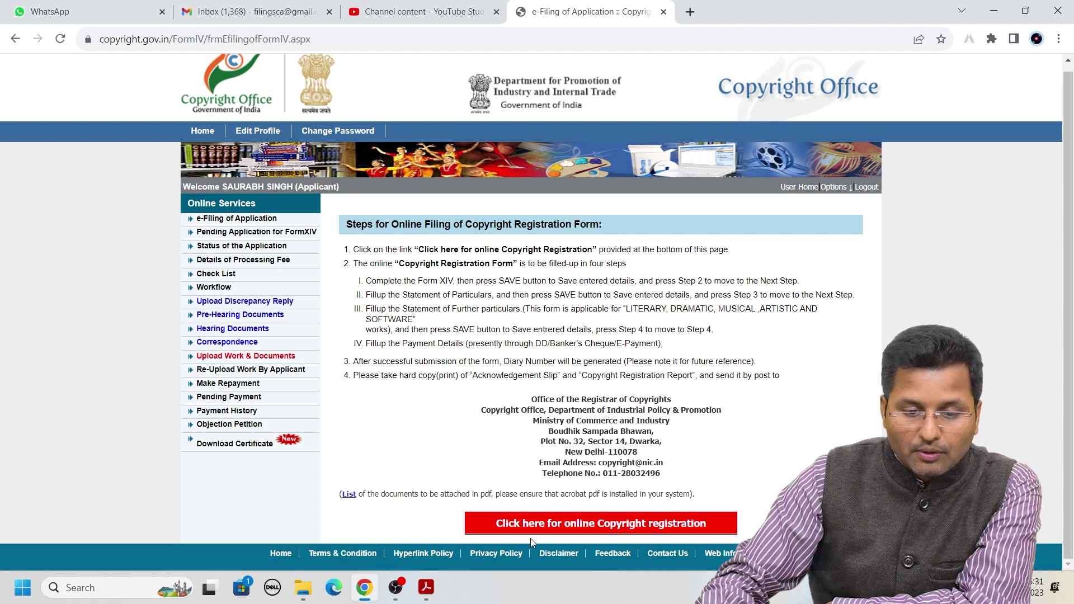
Launch the online copyright registration form and go to the party details Name field
click(601, 530)
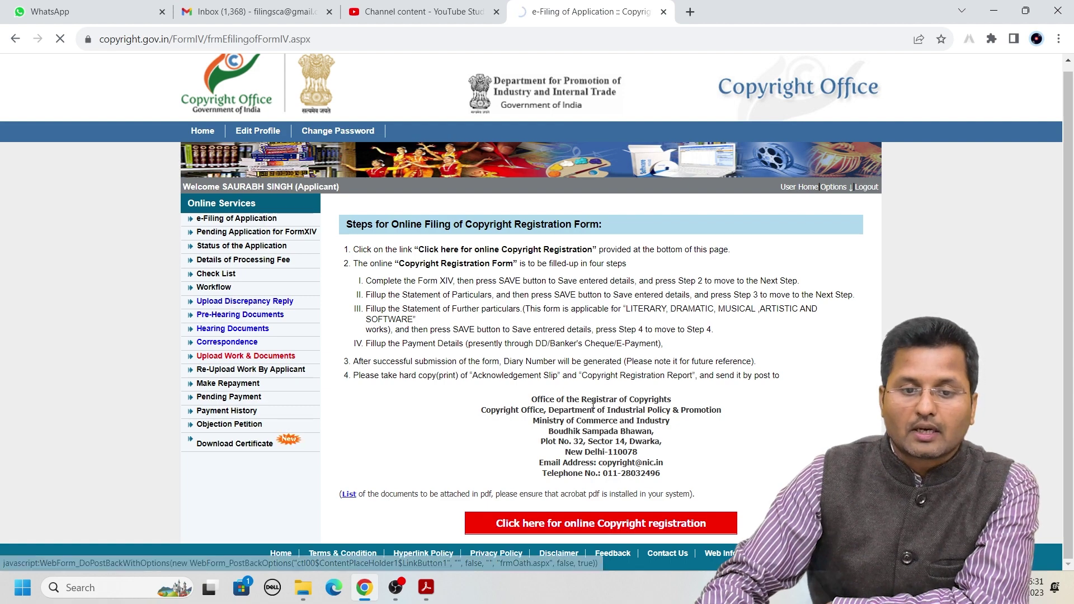
scroll(593, 403, down, 6)
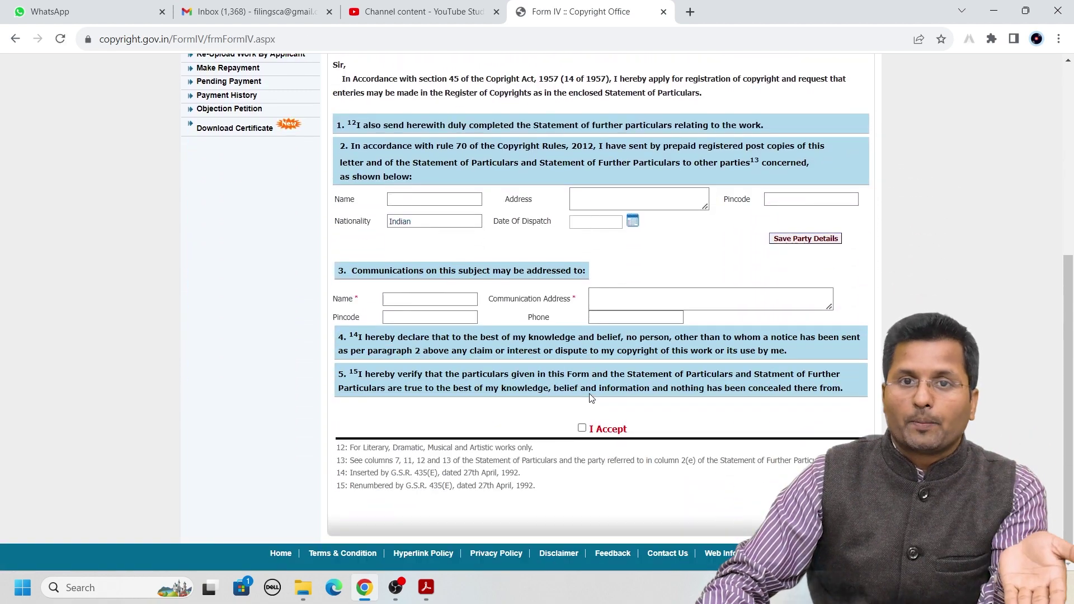
scroll(591, 401, up, 6)
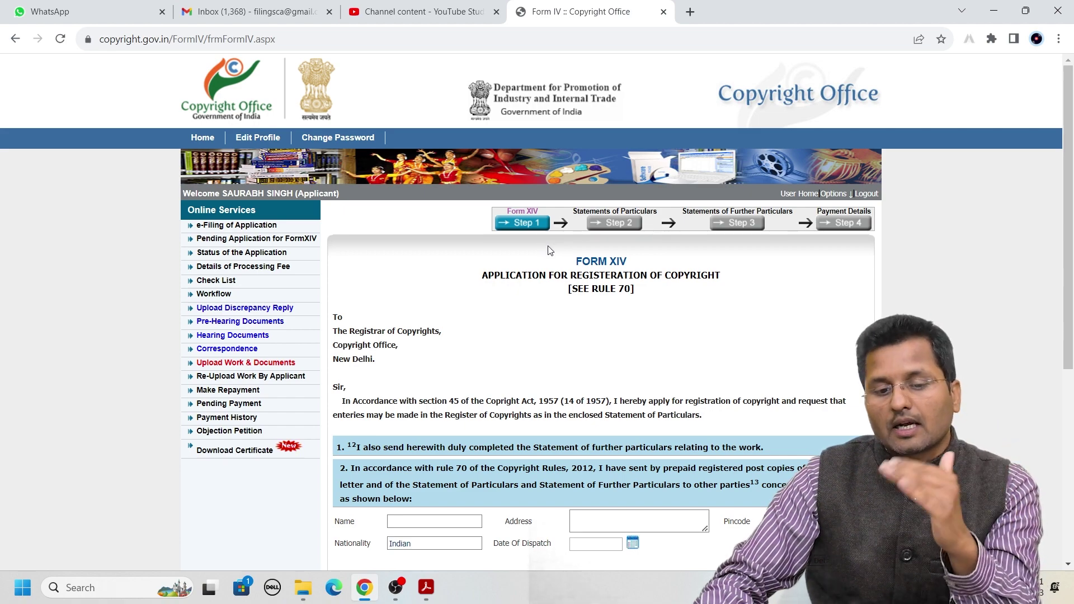
scroll(542, 329, down, 3)
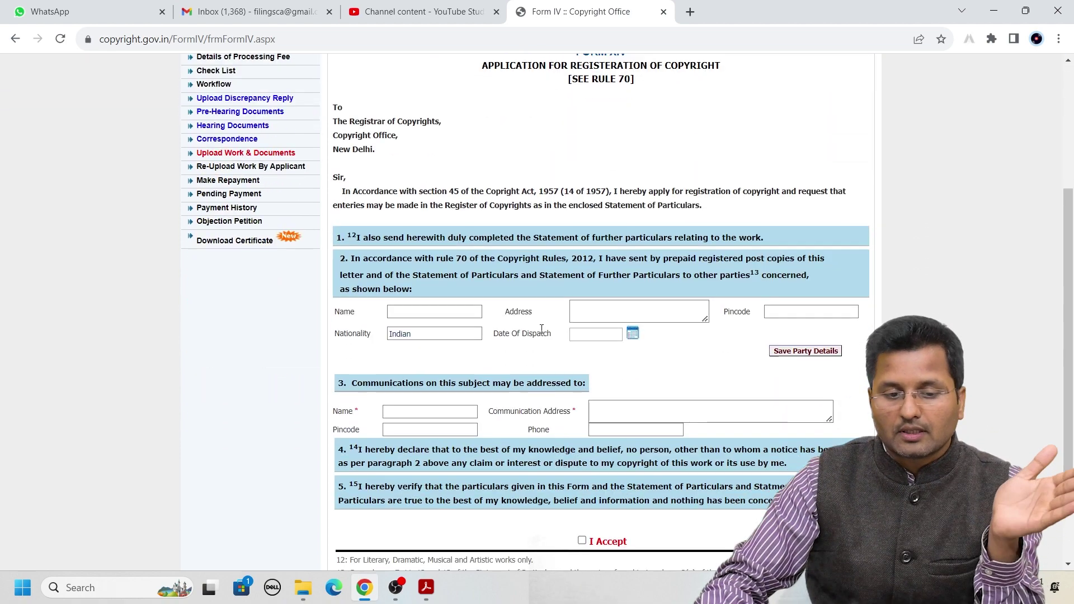
scroll(541, 329, down, 1)
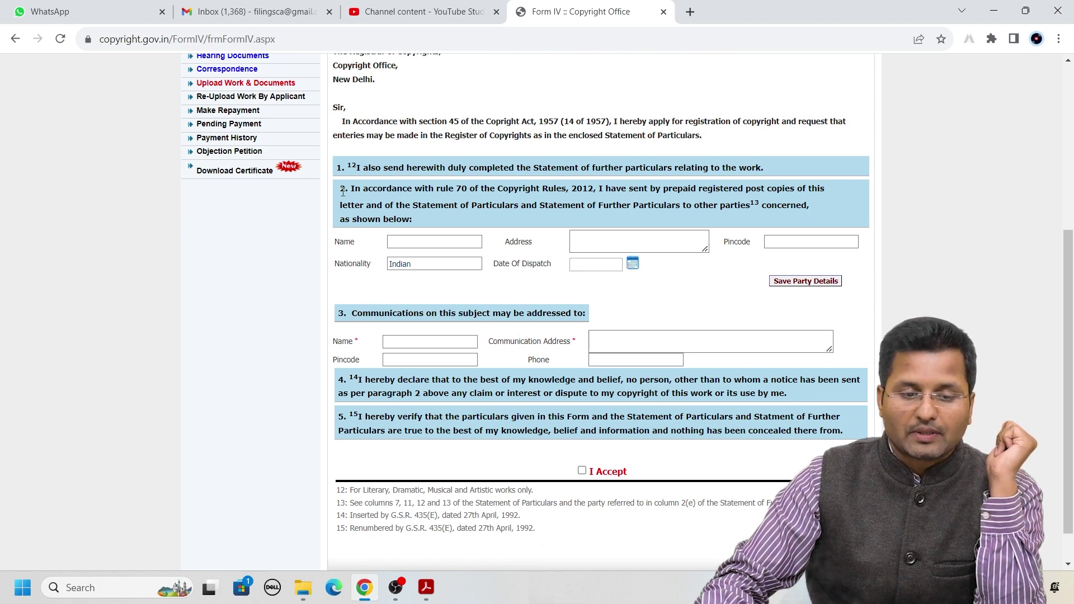
click(404, 242)
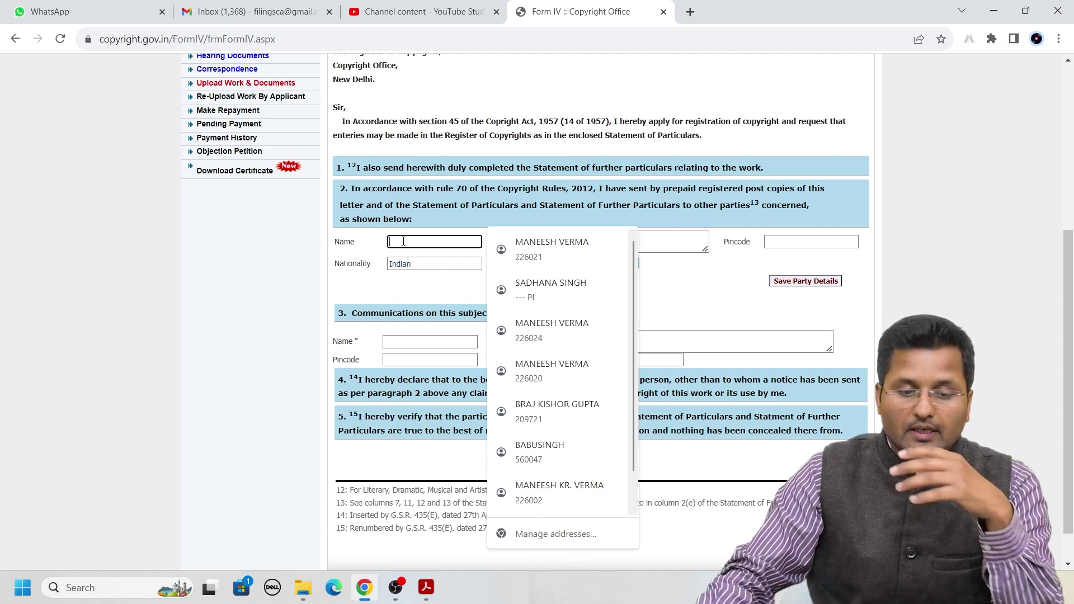
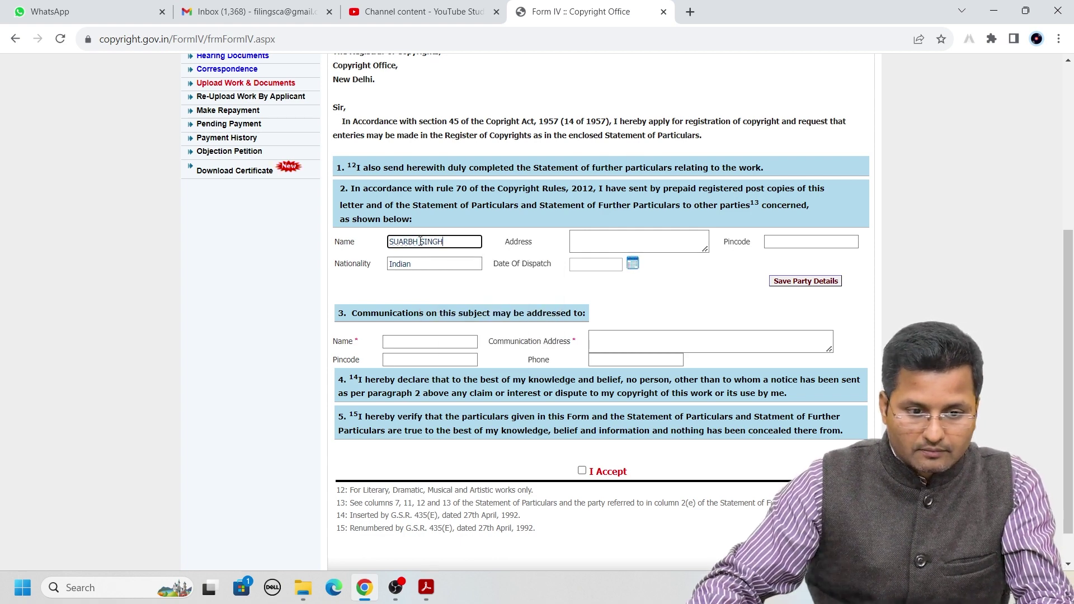
Save a party entry with the applicant's corrected name, saved address and pincode, and dispatch date 5/12/2023
double_click(403, 241)
text(SAUR)
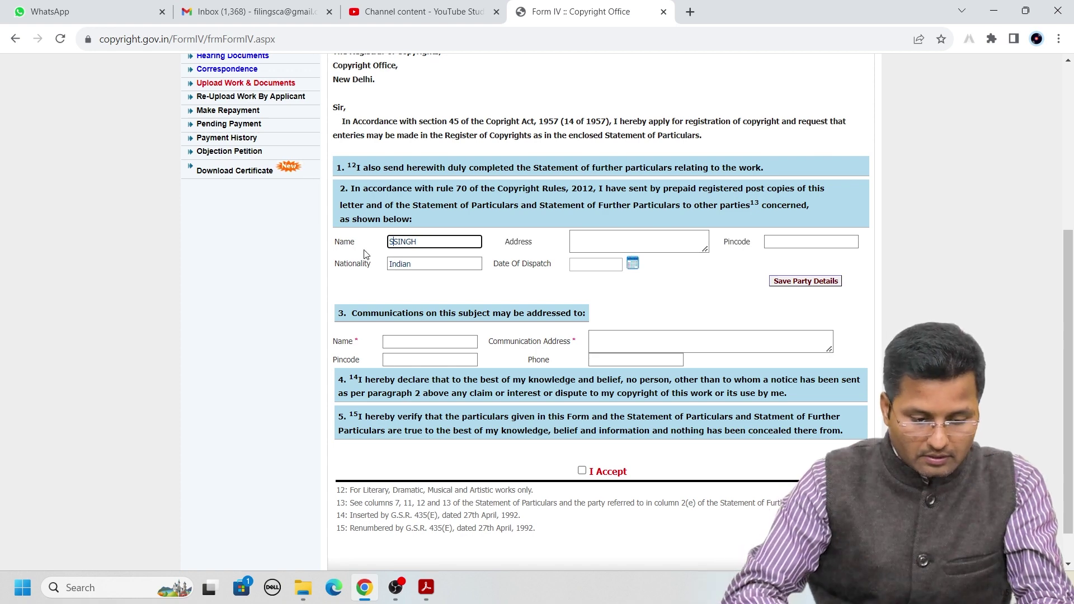
text(ABH)
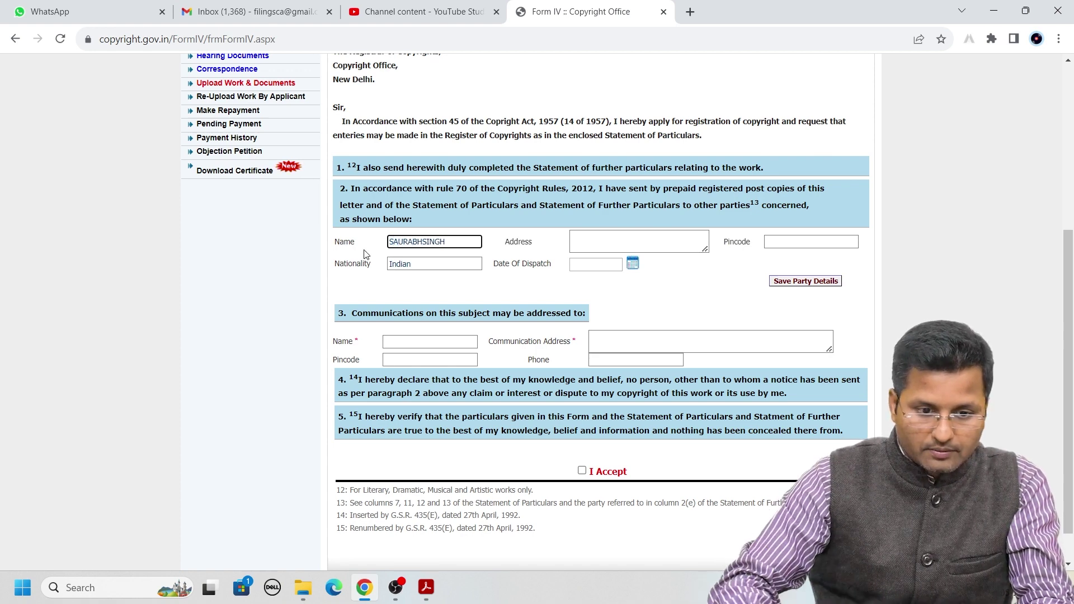
click(595, 235)
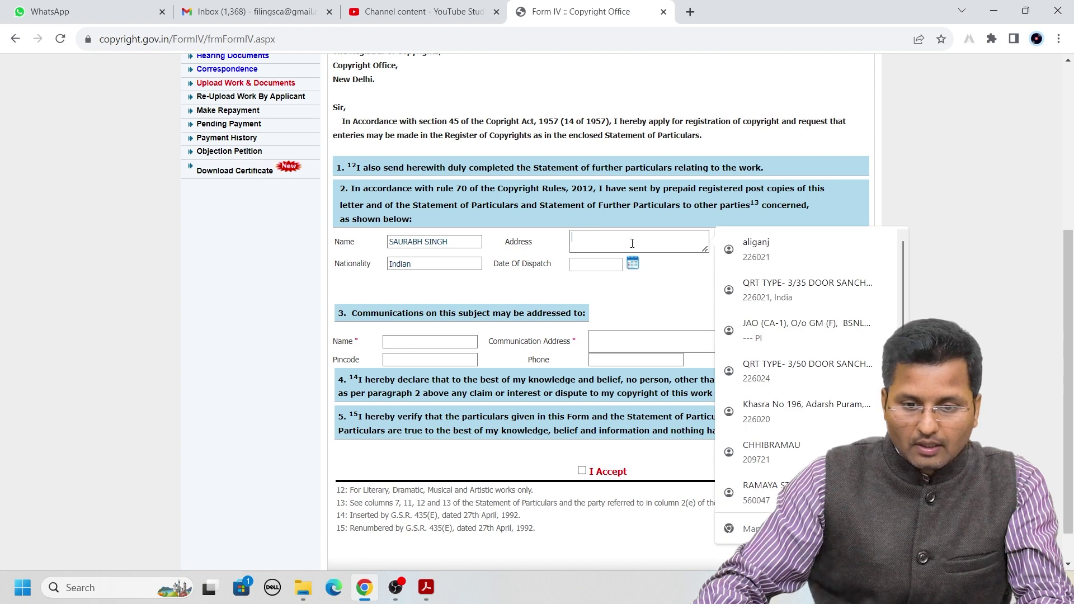
click(760, 405)
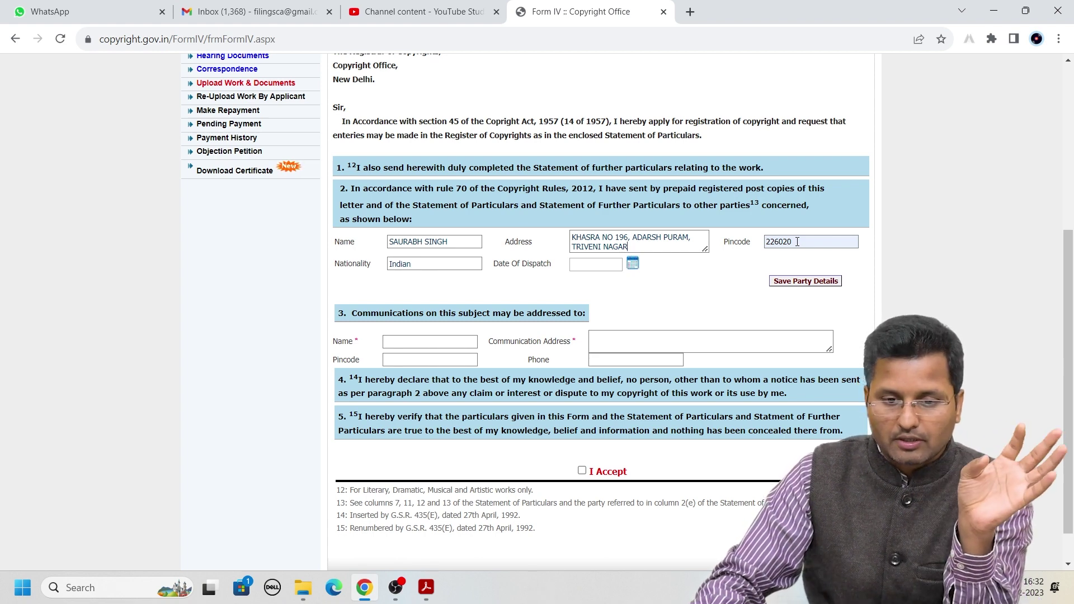
click(633, 265)
click(657, 317)
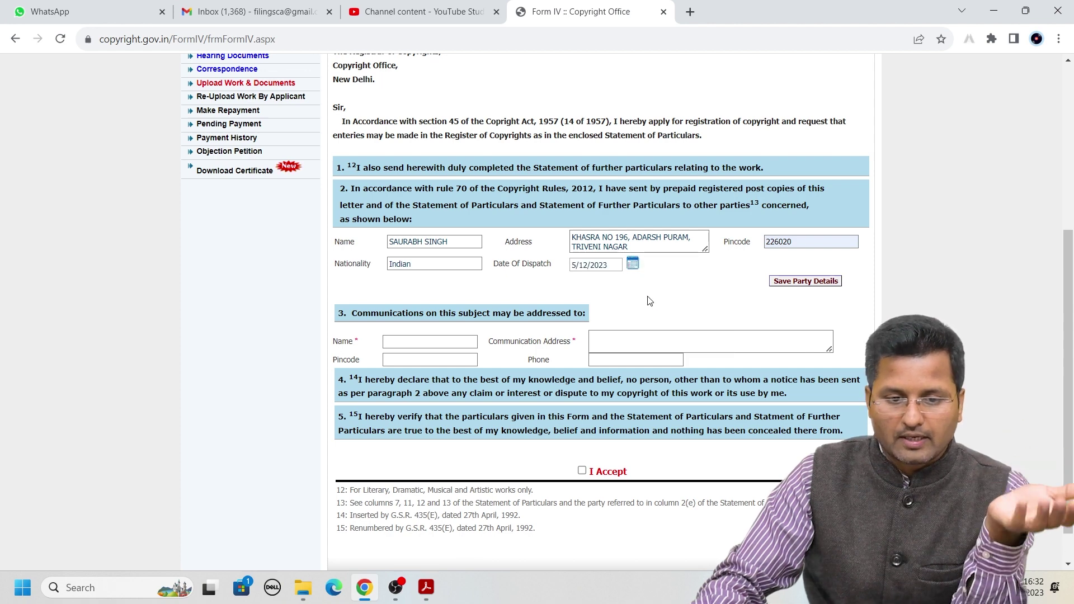
click(812, 284)
scroll(727, 252, down, 2)
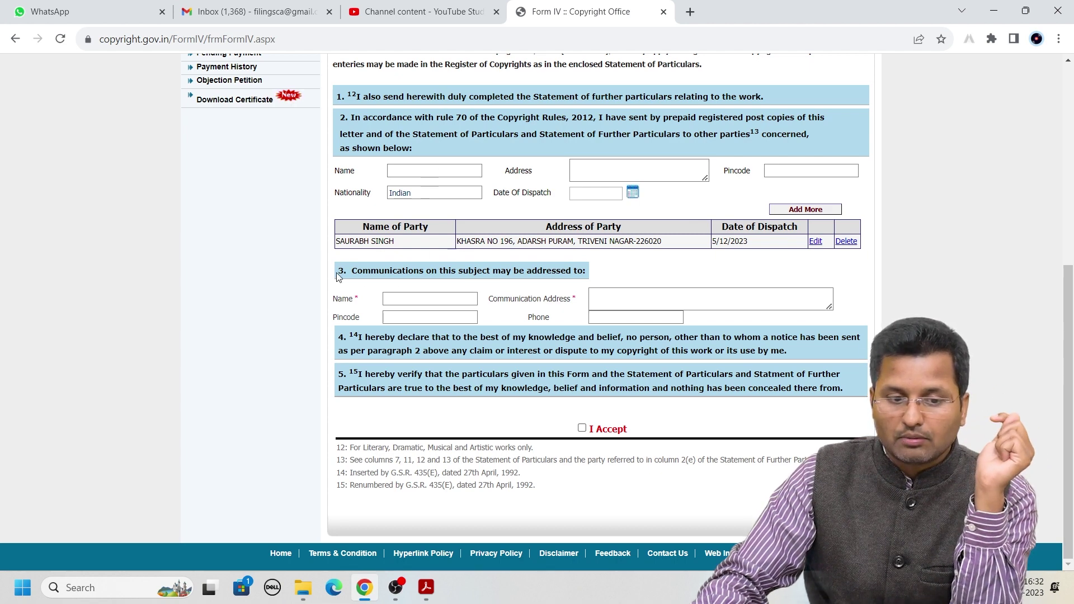
Enter a contact name, communication address and pincode in section 3's communication fields
drag(338, 273, 602, 277)
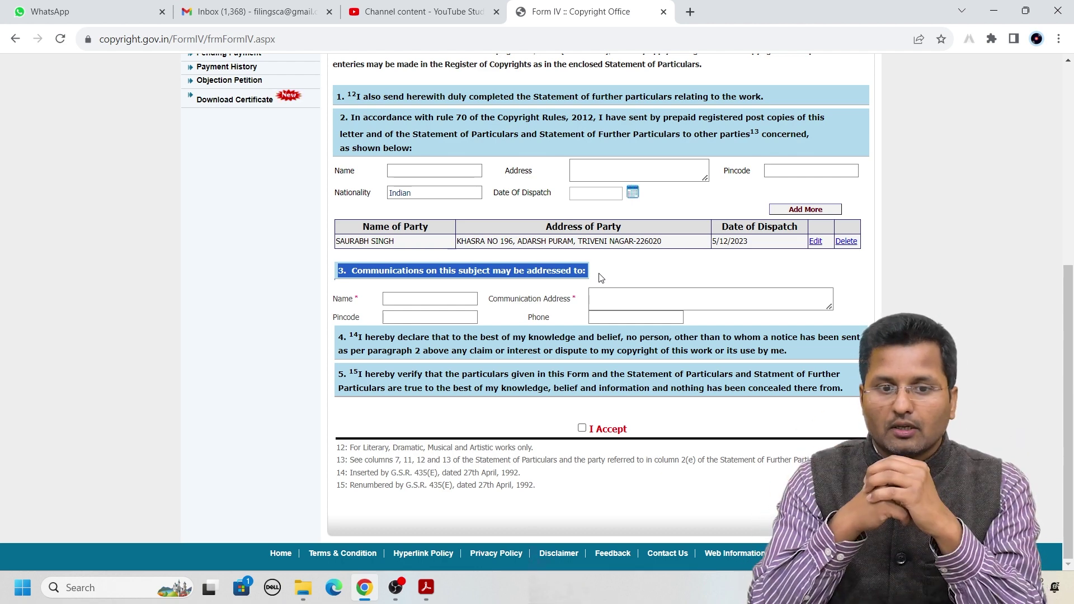
drag(340, 241, 405, 247)
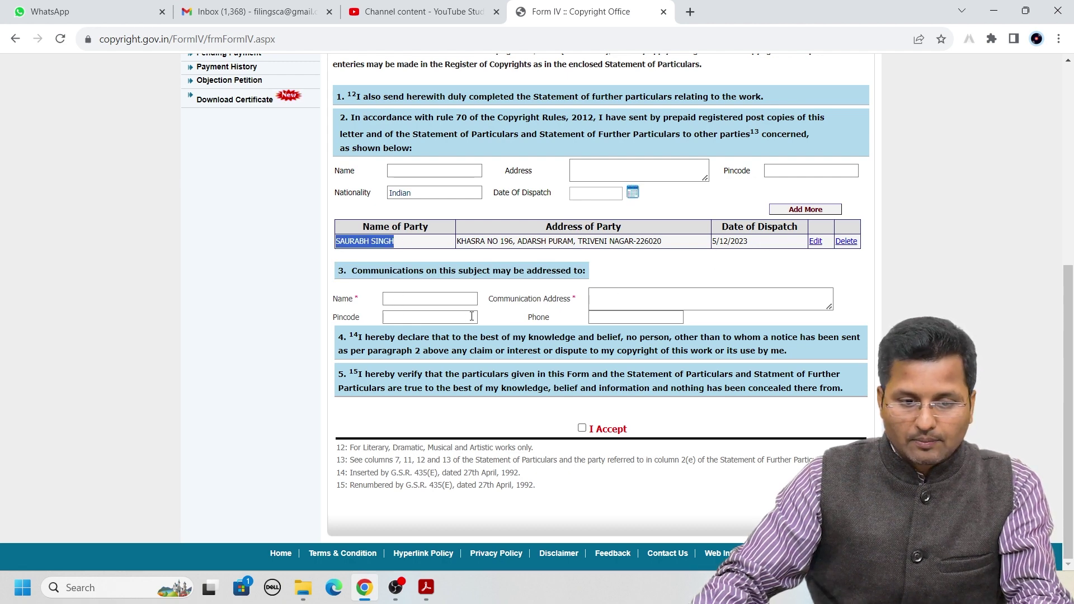
click(426, 280)
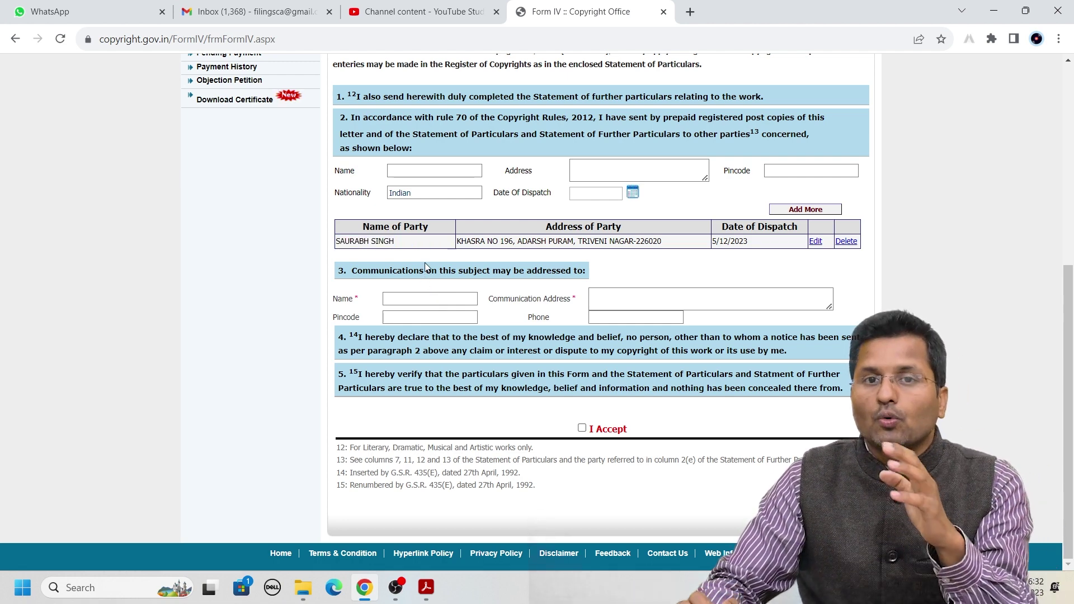
click(403, 302)
text(MANEESH)
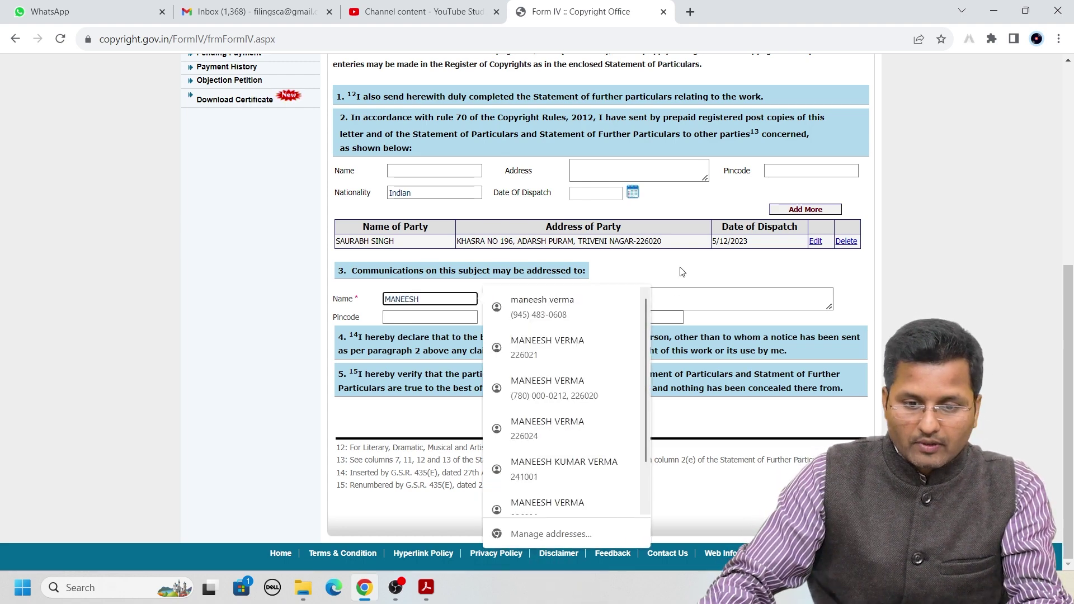
click(678, 302)
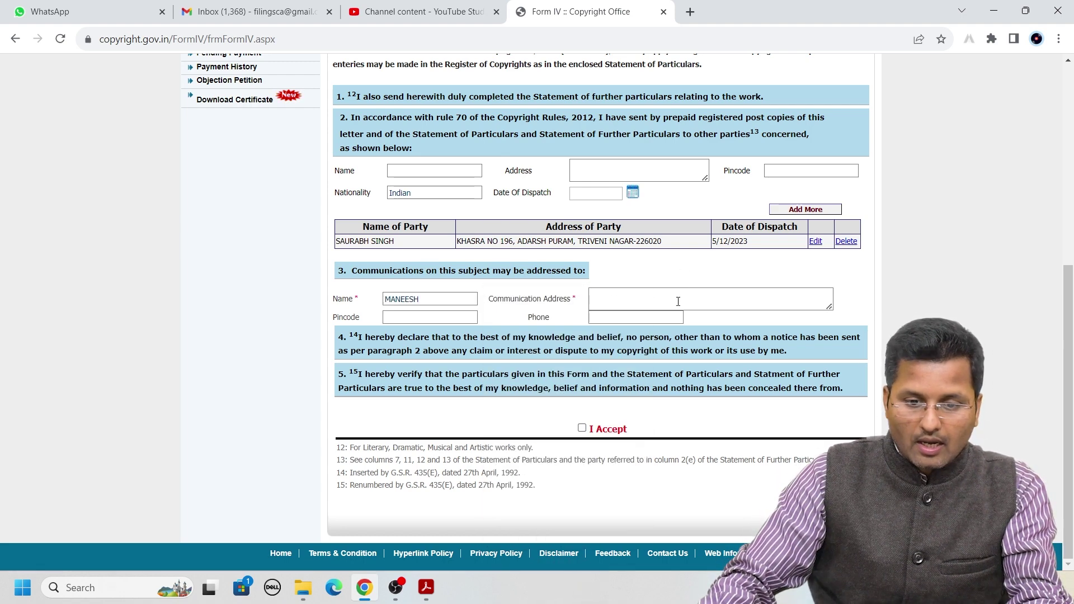
text(VHBVJBHJB JB)
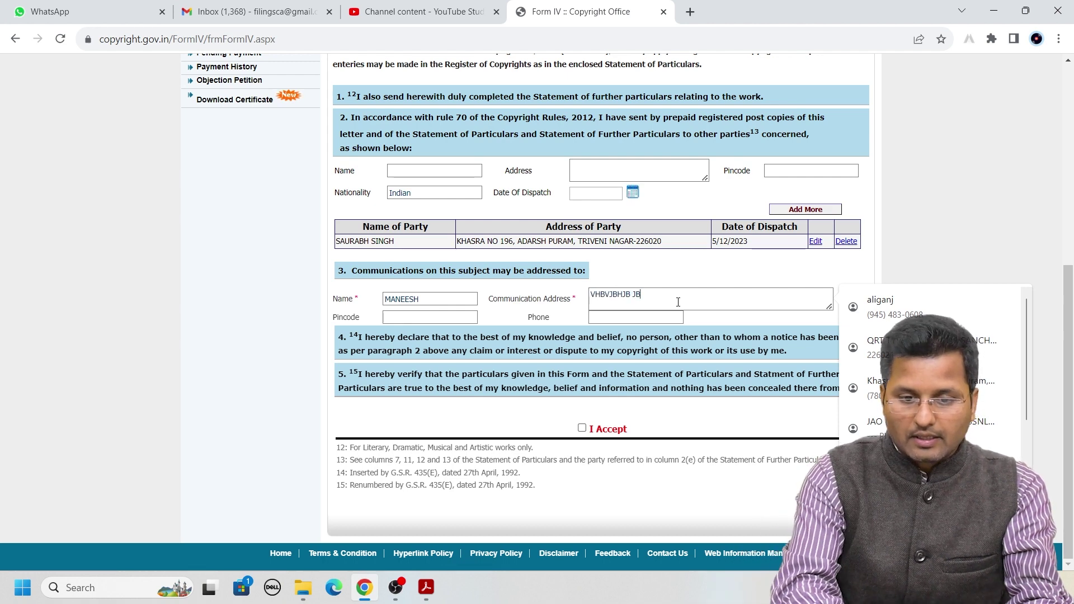
text(LJBDVBJLGLJKV)
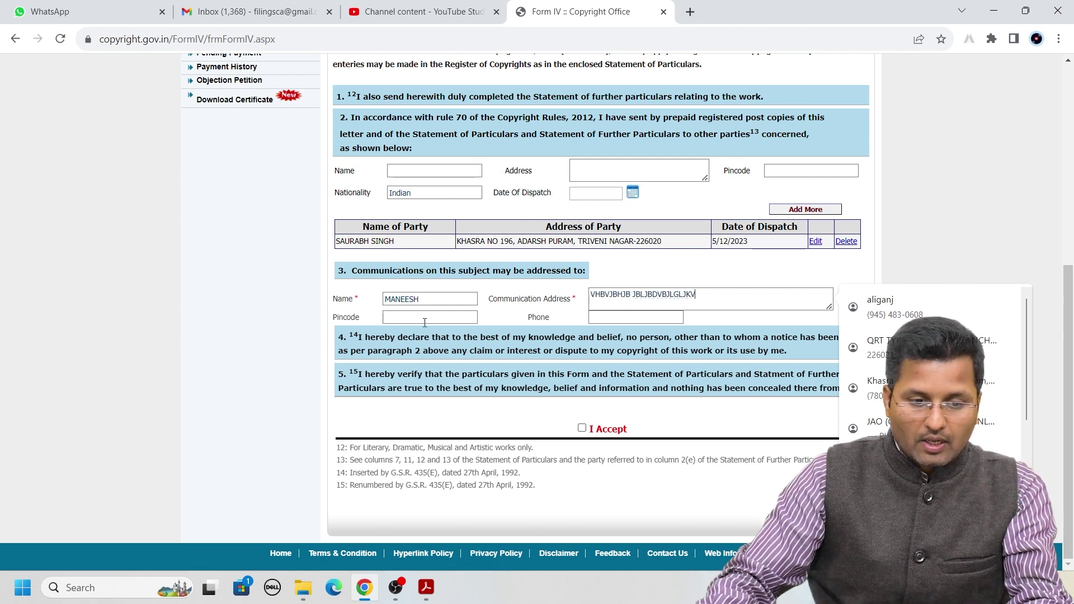
click(424, 322)
text(223265)
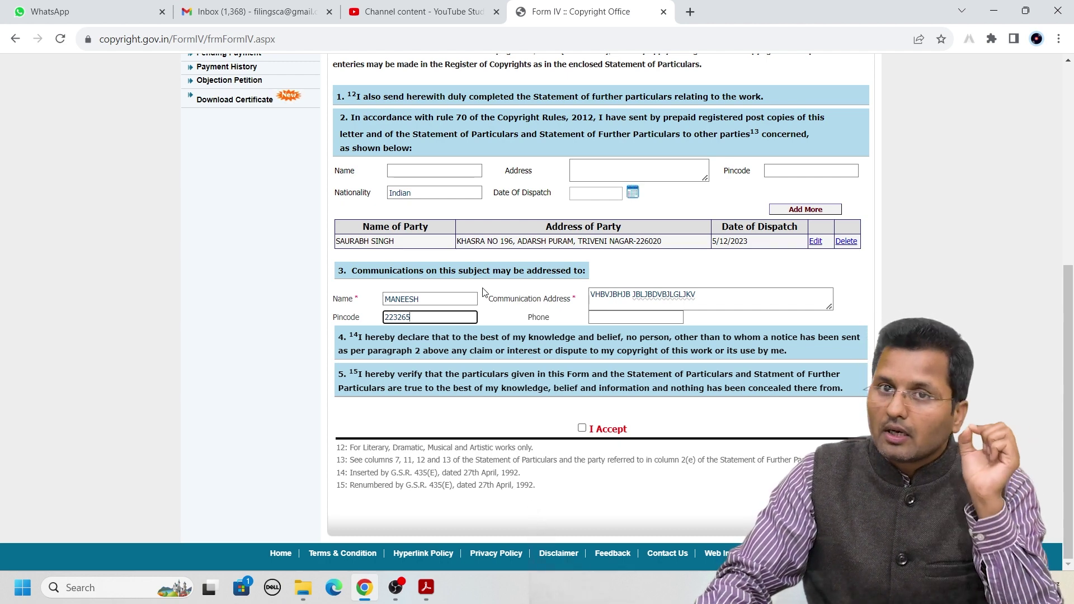
drag(395, 240, 337, 244)
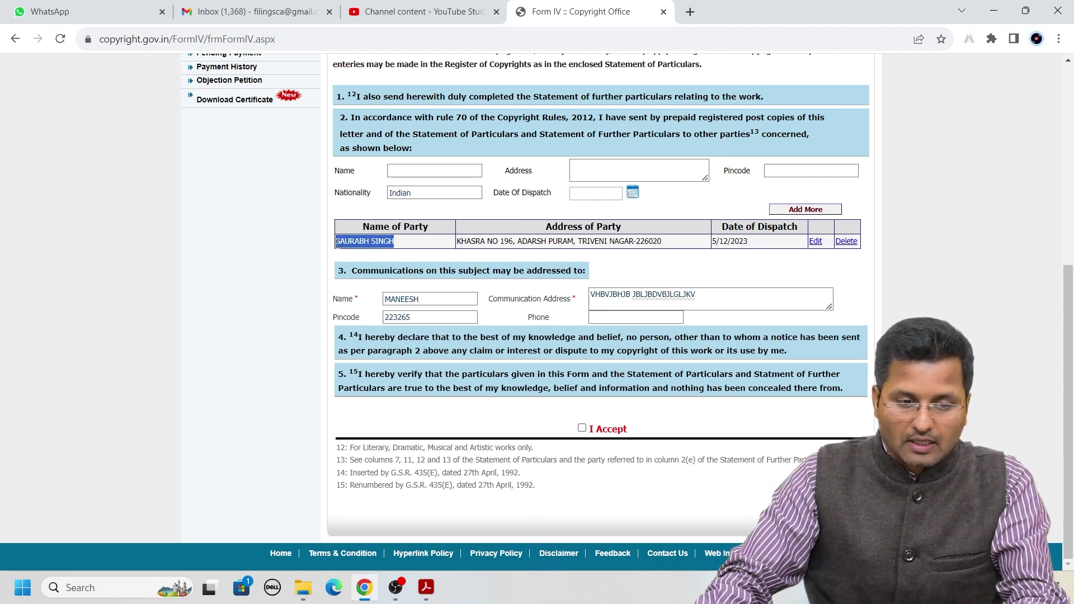
Copy the saved party's name and address into the communication name and address fields
double_click(419, 297)
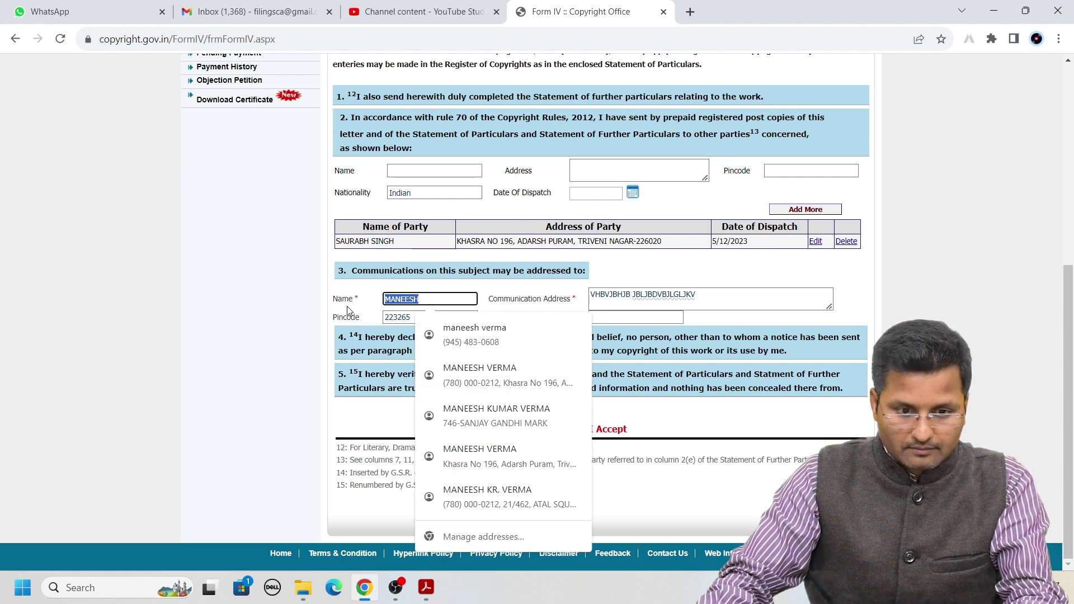
drag(402, 241, 338, 246)
key(ctrl+c)
double_click(425, 299)
key(ctrl+v)
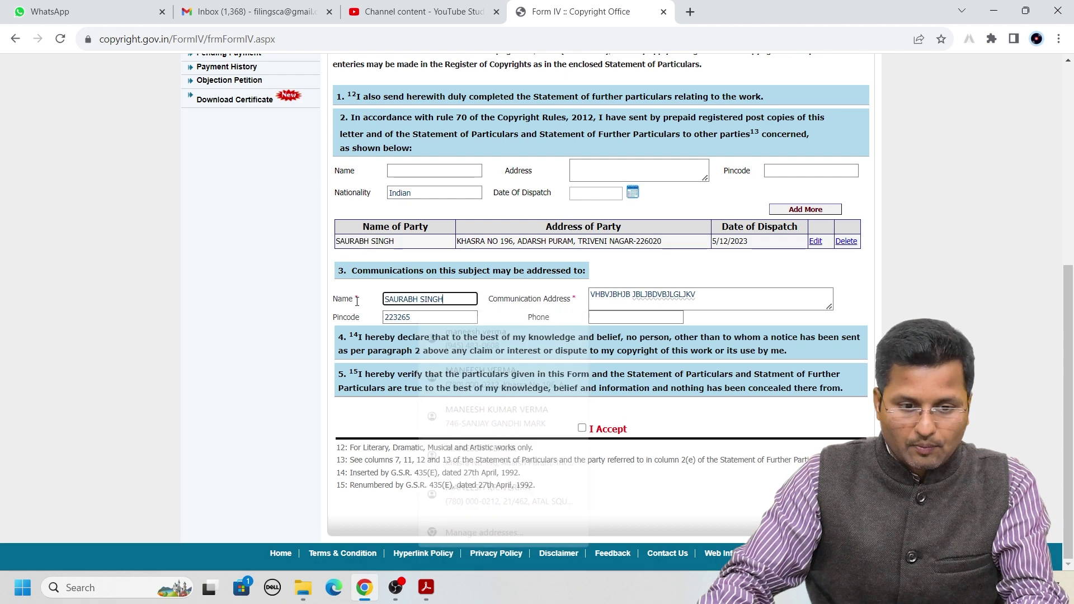
drag(457, 241, 461, 242)
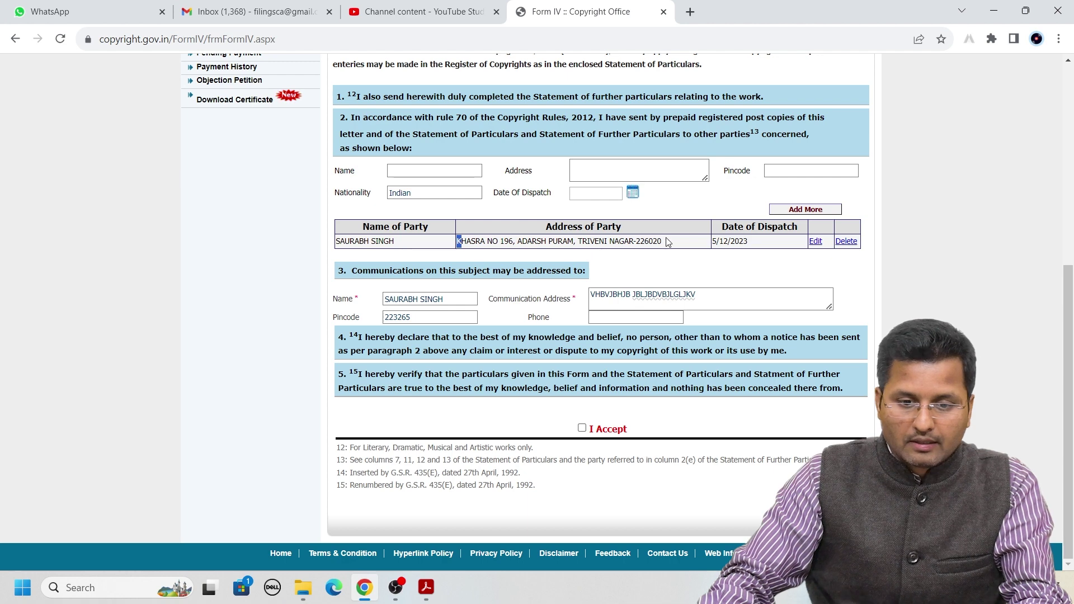
drag(667, 242, 663, 242)
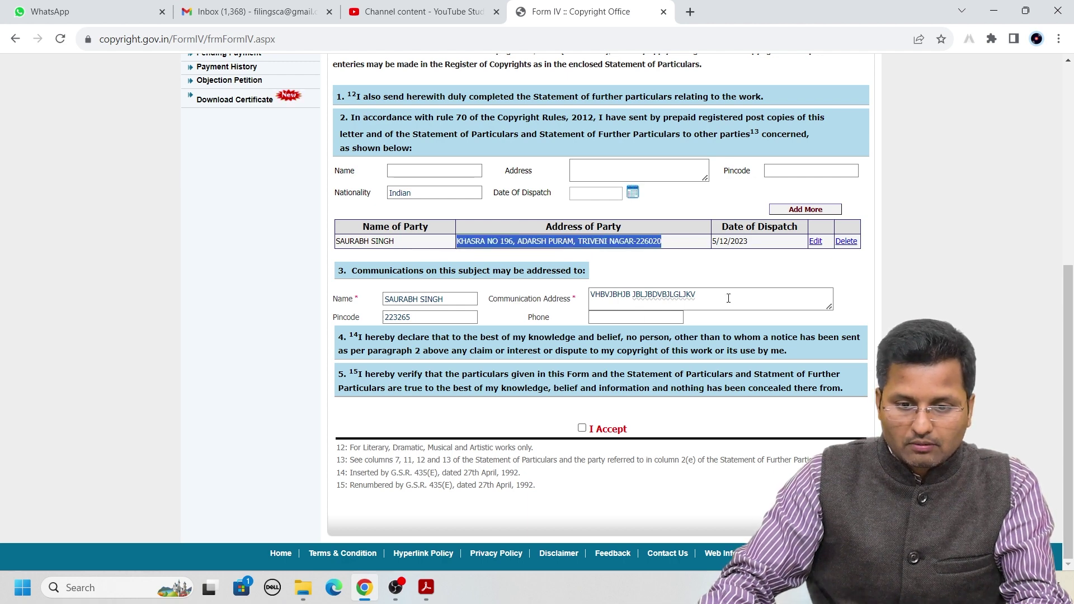
drag(726, 300, 589, 301)
key(ctrl+v)
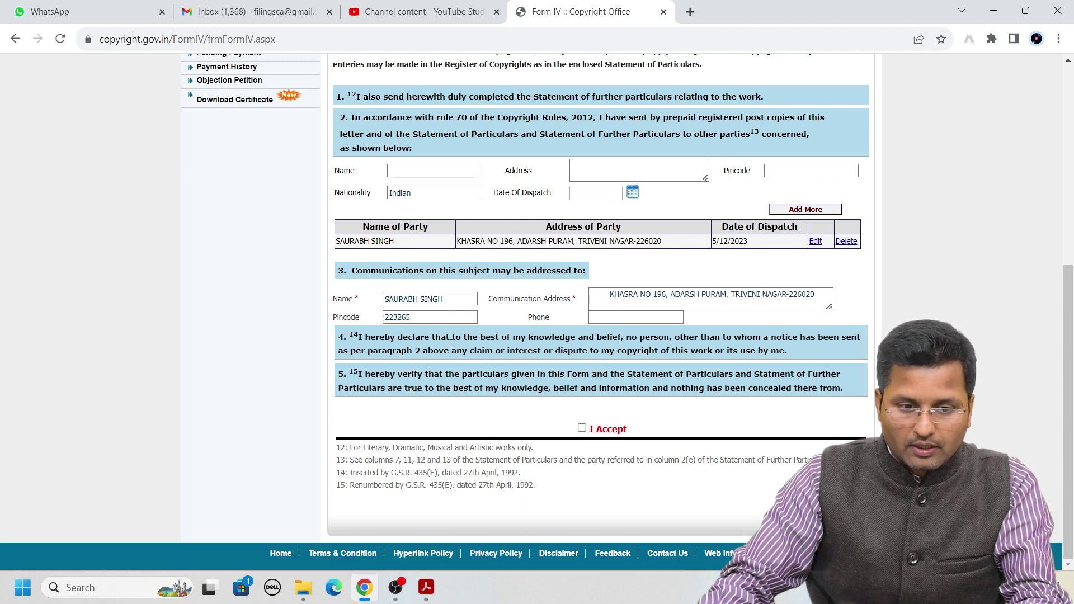
Replace the communication pincode with the saved one and accept the Form XIV declaration
drag(421, 319, 373, 319)
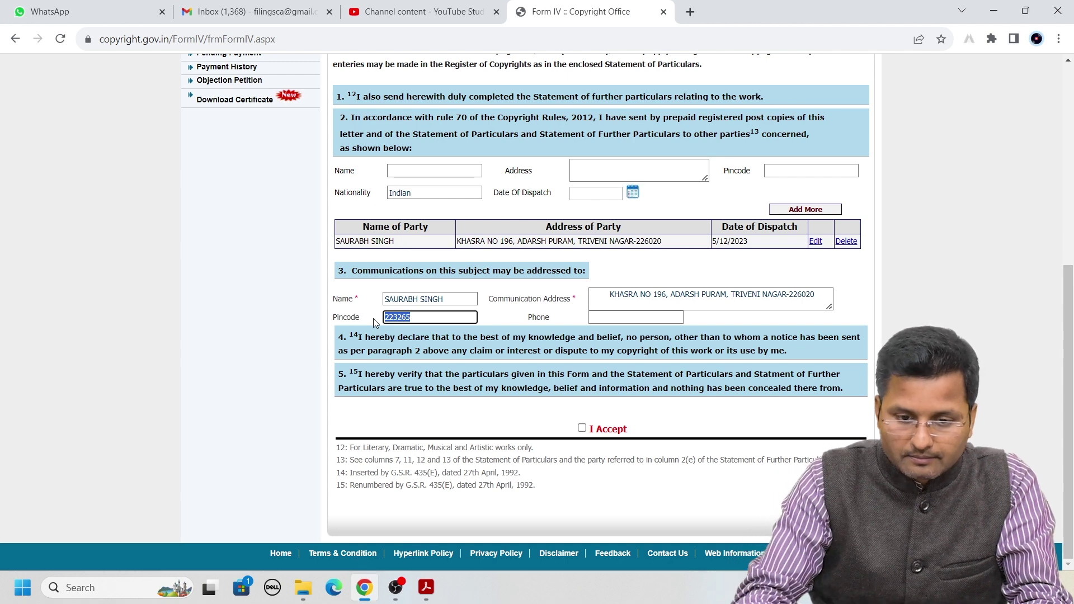
text(226020)
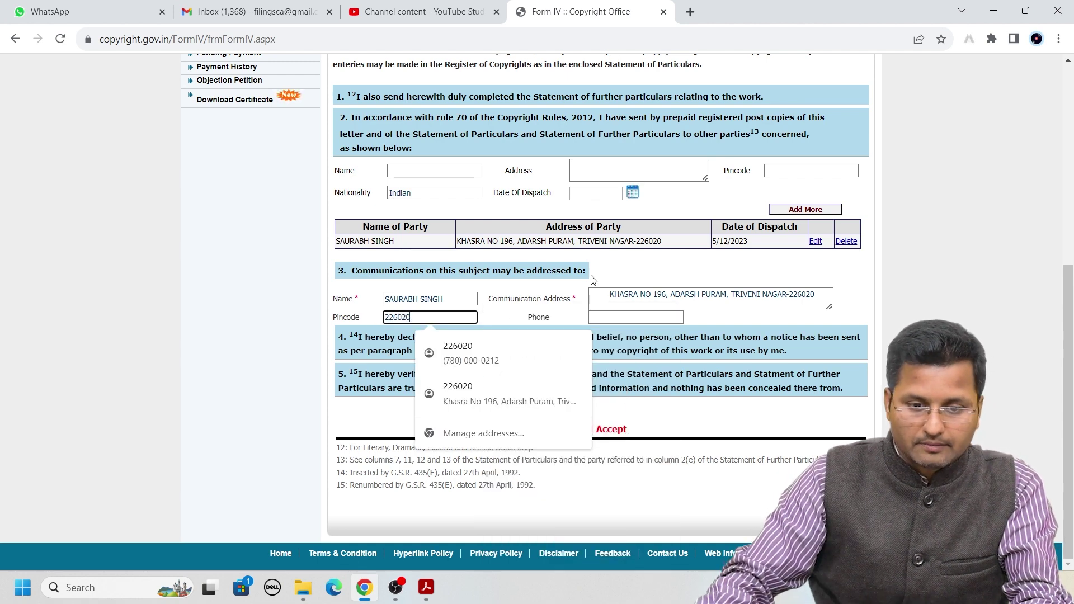
click(585, 314)
click(581, 428)
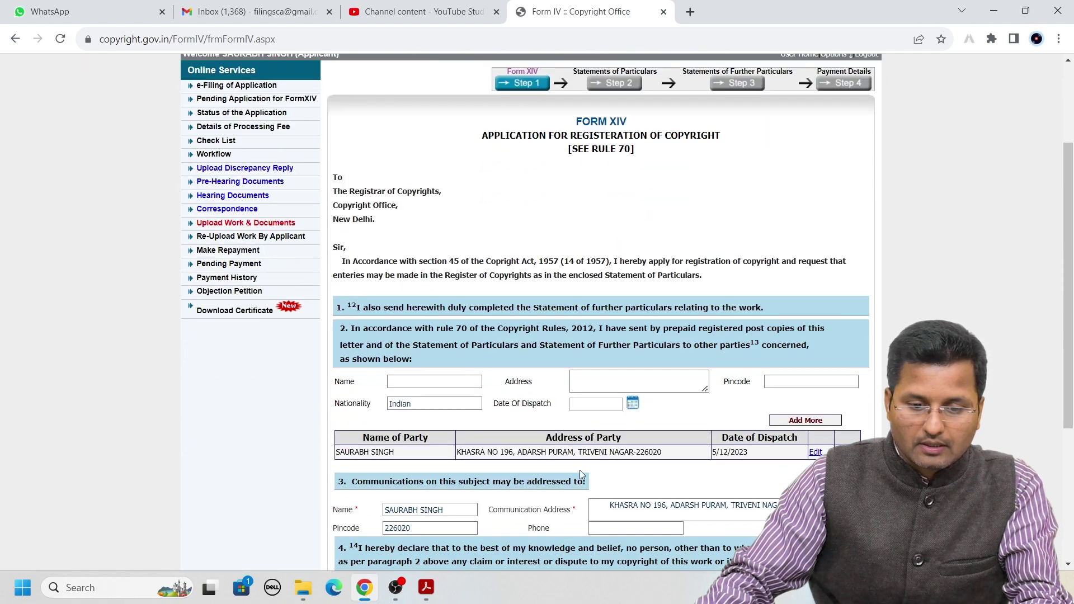
Save Form XIV, acknowledge the 'Data saved successfully' alert, and review the Statement of Particulars page
click(553, 500)
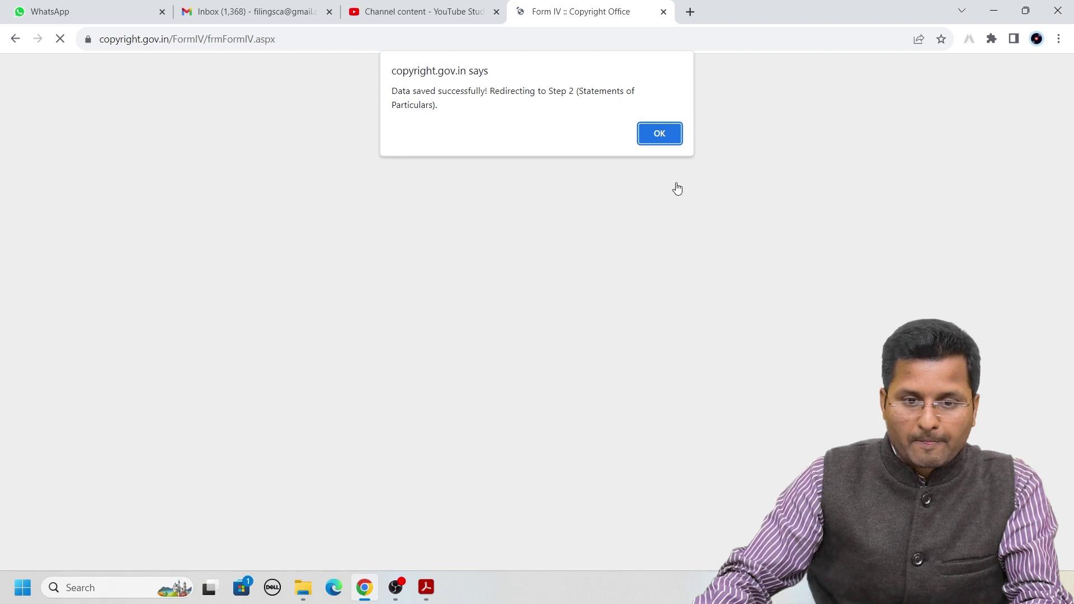
click(657, 136)
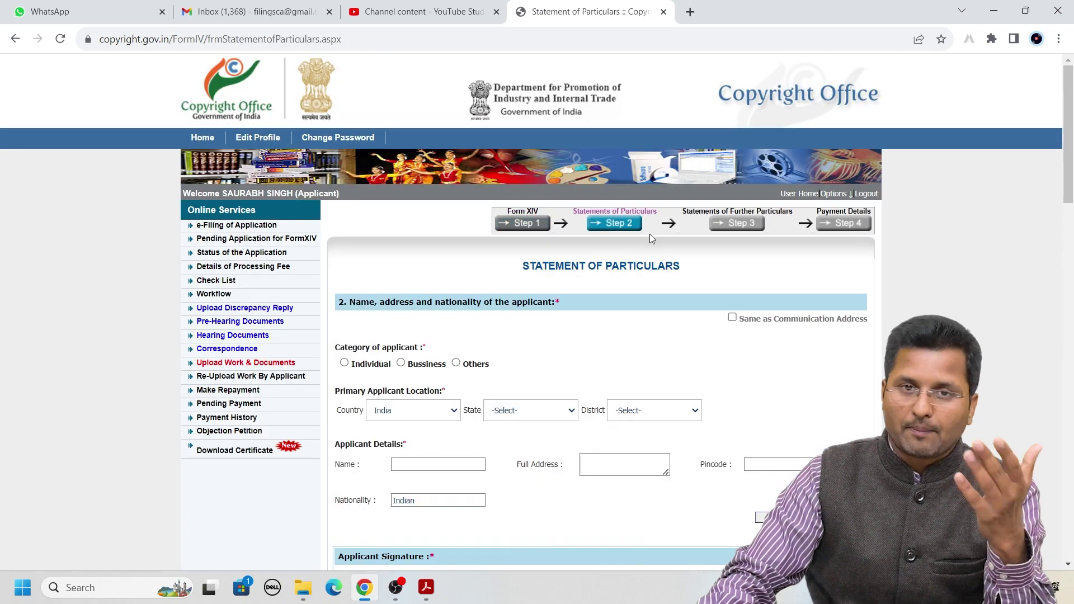
scroll(649, 241, down, 3)
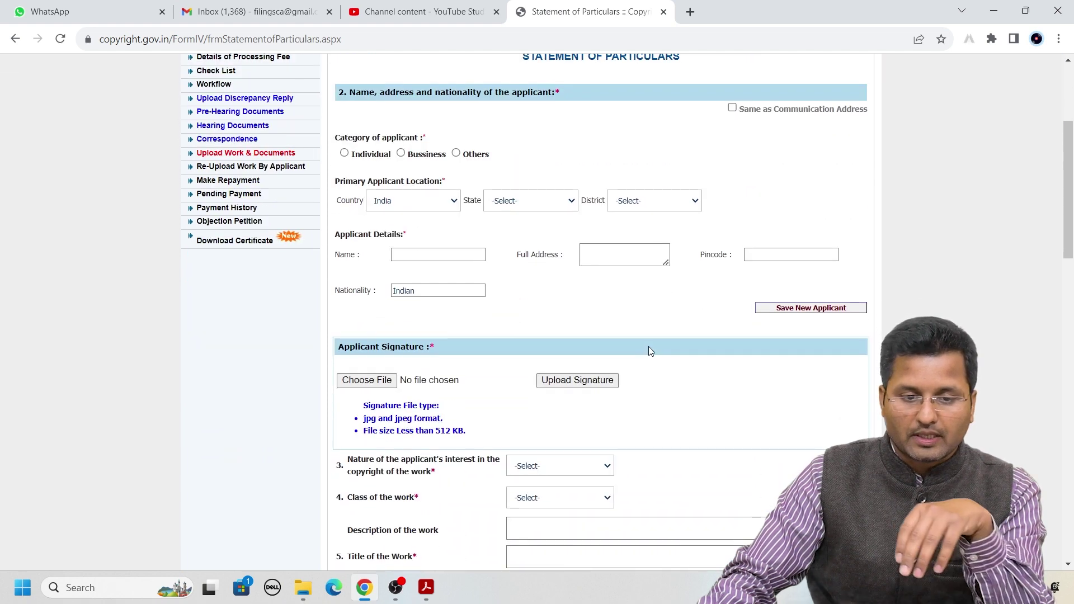
scroll(646, 343, up, 1)
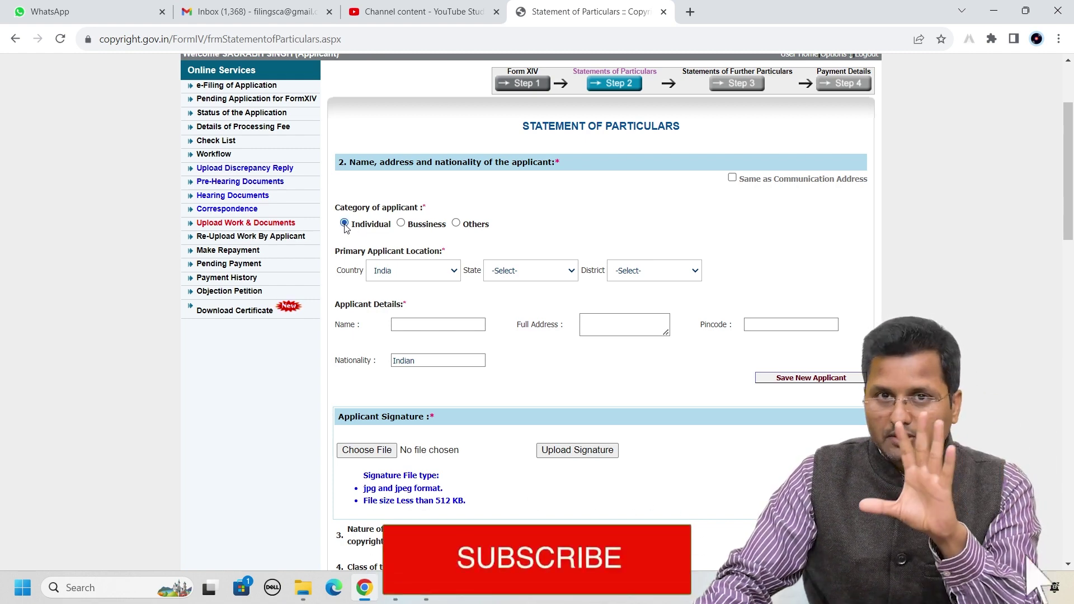
Set applicant category Individual, state UTTAR PRADESH and district Lucknow
click(401, 224)
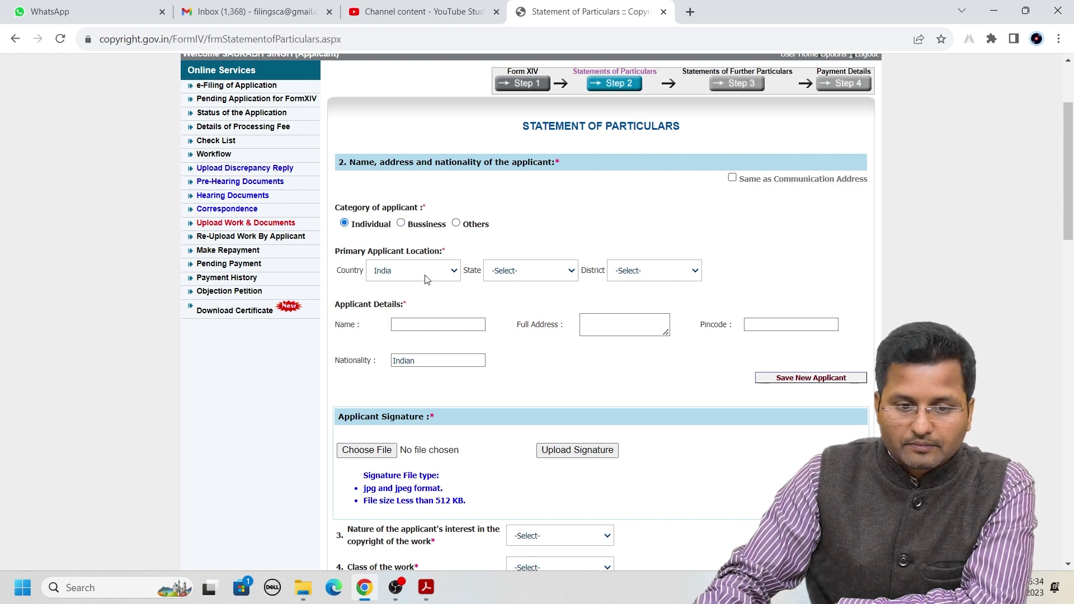
click(532, 272)
scroll(532, 391, down, 3)
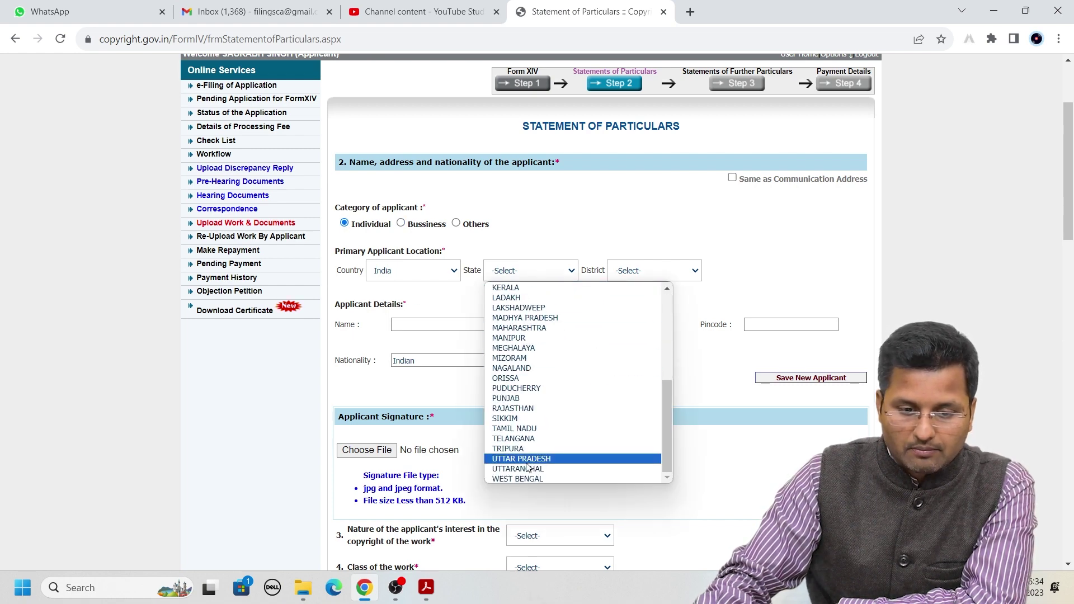
click(530, 439)
click(540, 274)
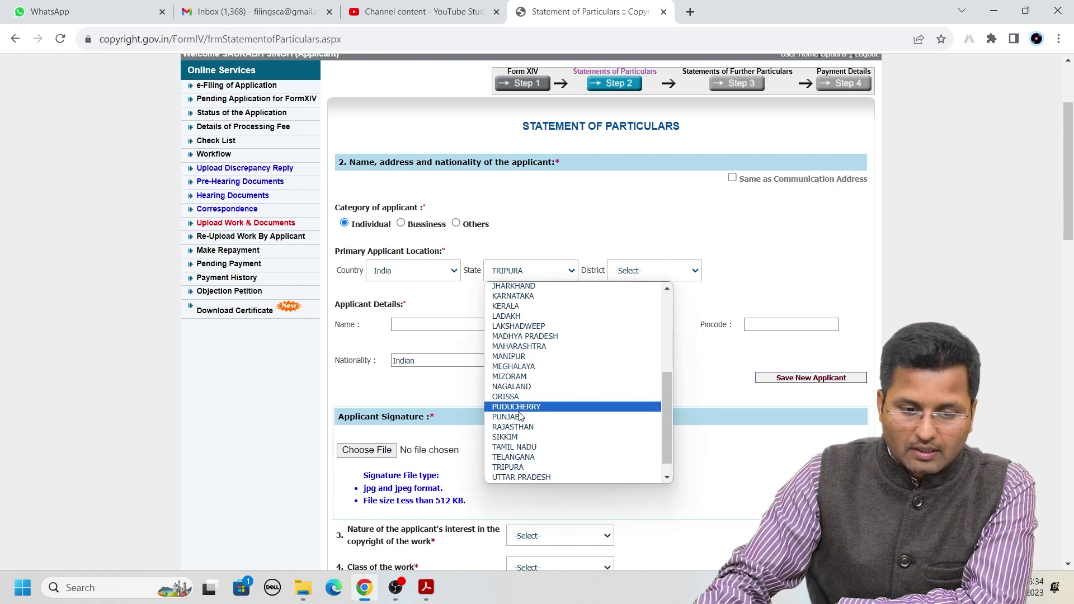
scroll(531, 392, down, 1)
click(532, 458)
click(659, 274)
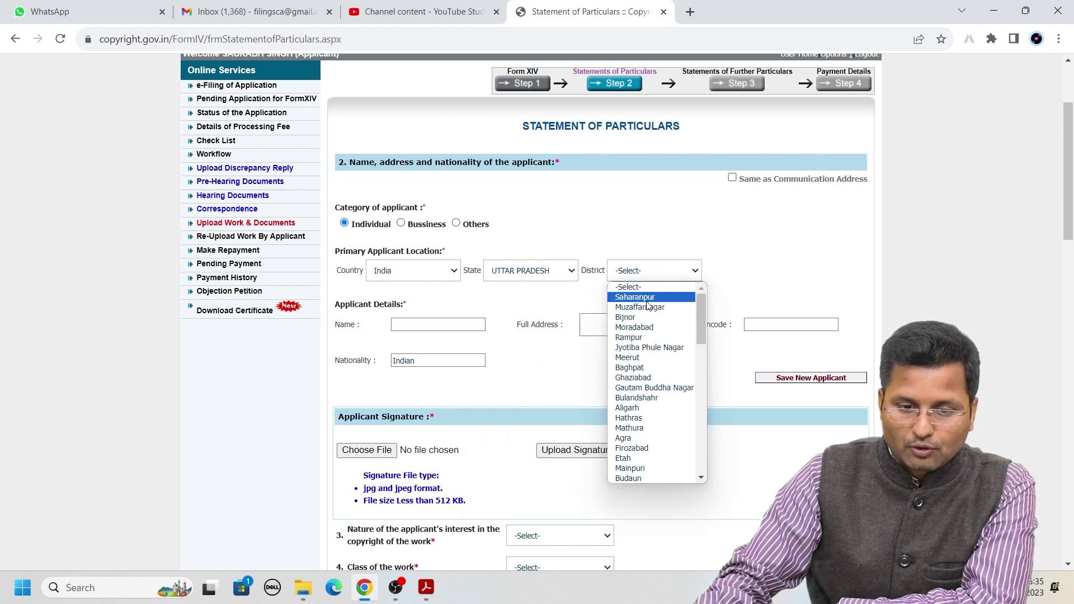
text(la)
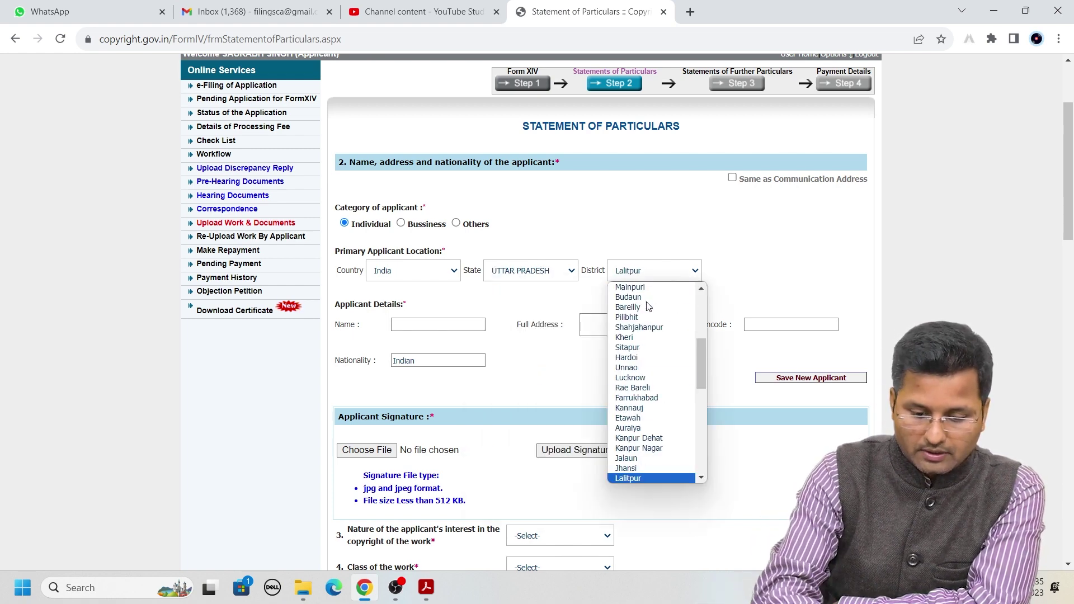
text(lu)
key(Return)
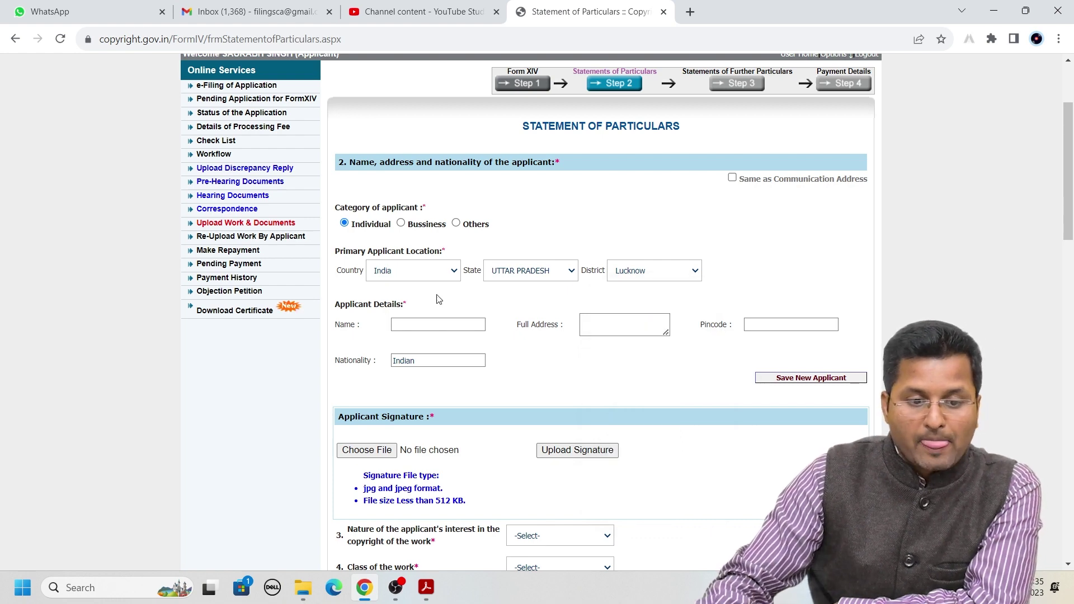
Start the Applicant Details name entry, dismissing the saved name suggestions
drag(337, 306, 422, 308)
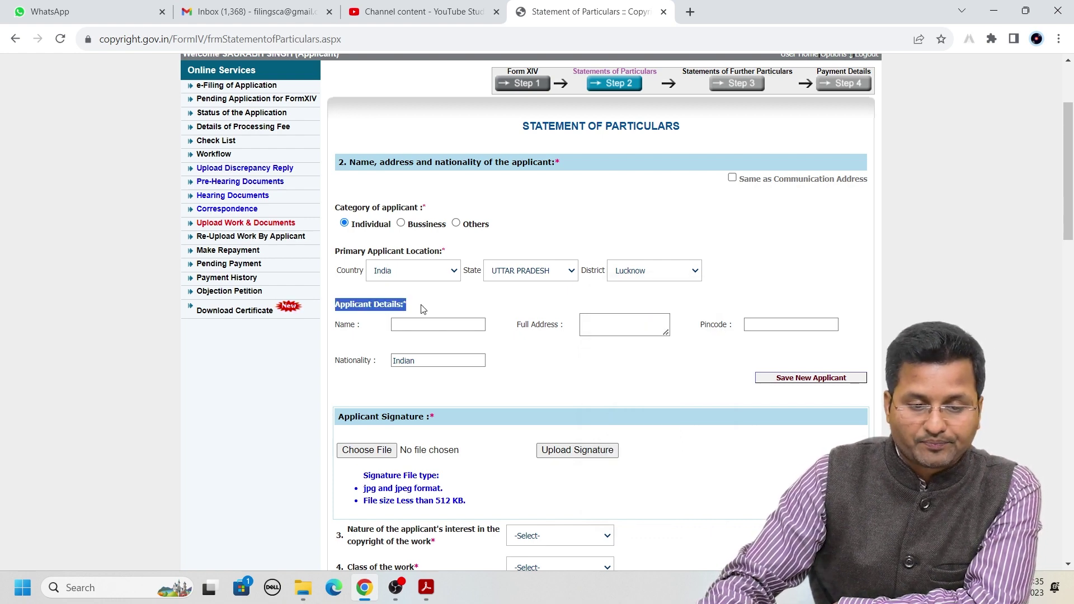
scroll(423, 309, down, 2)
scroll(453, 273, up, 1)
click(481, 283)
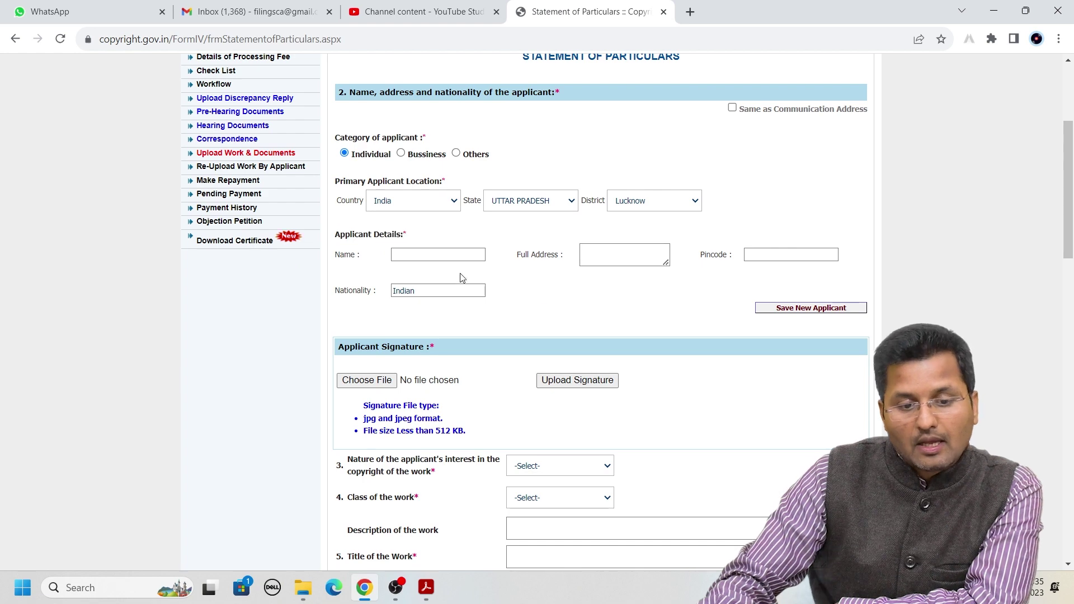
click(414, 254)
click(690, 311)
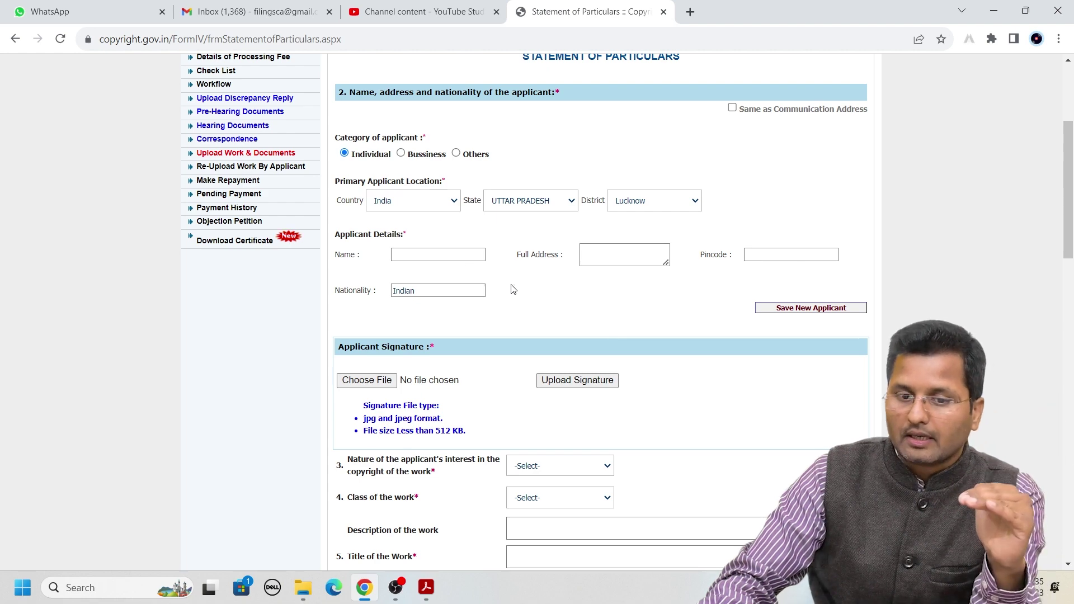
scroll(556, 305, up, 1)
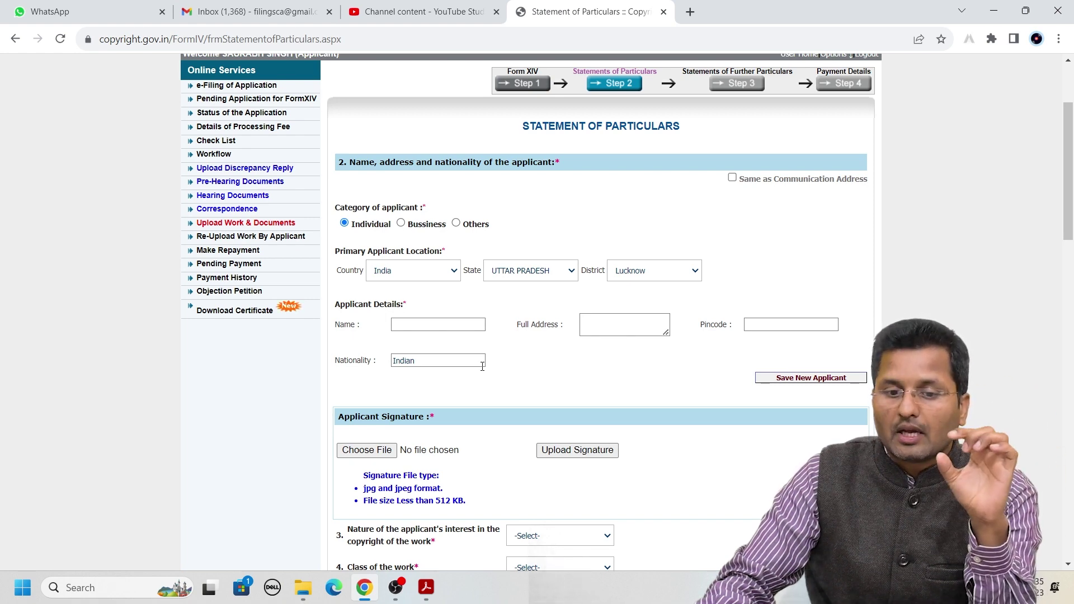
Add the applicant's name with 'Same as Communication Address' ticked for the address
click(732, 178)
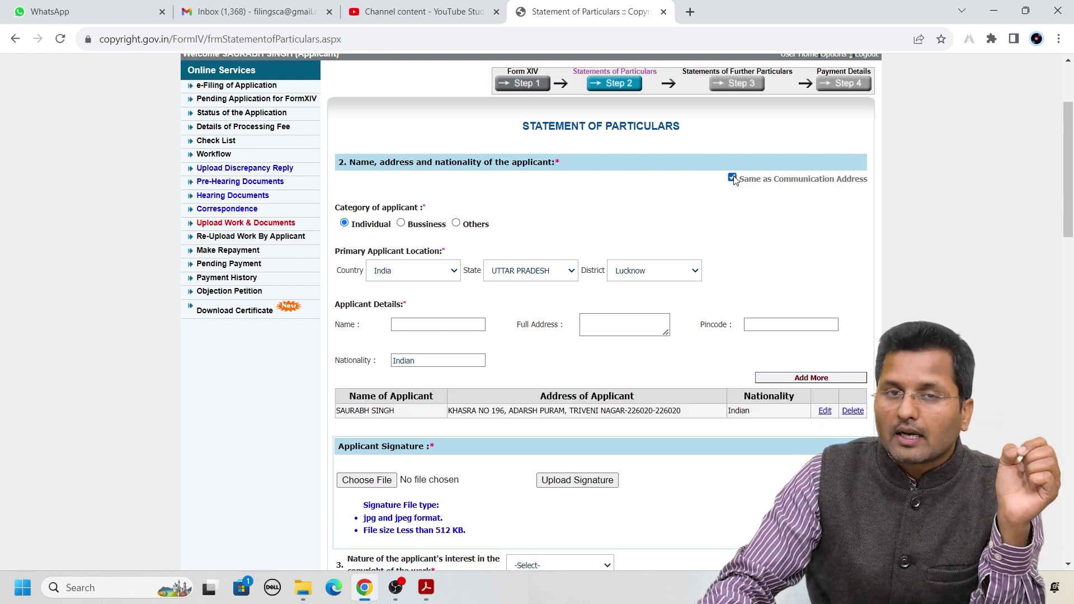
click(732, 177)
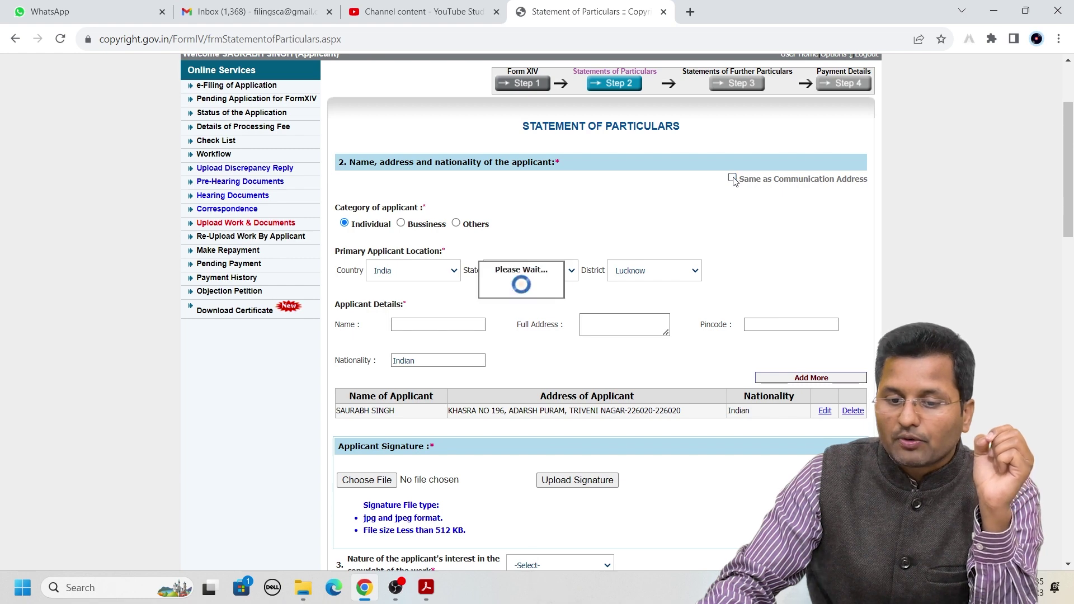
click(444, 325)
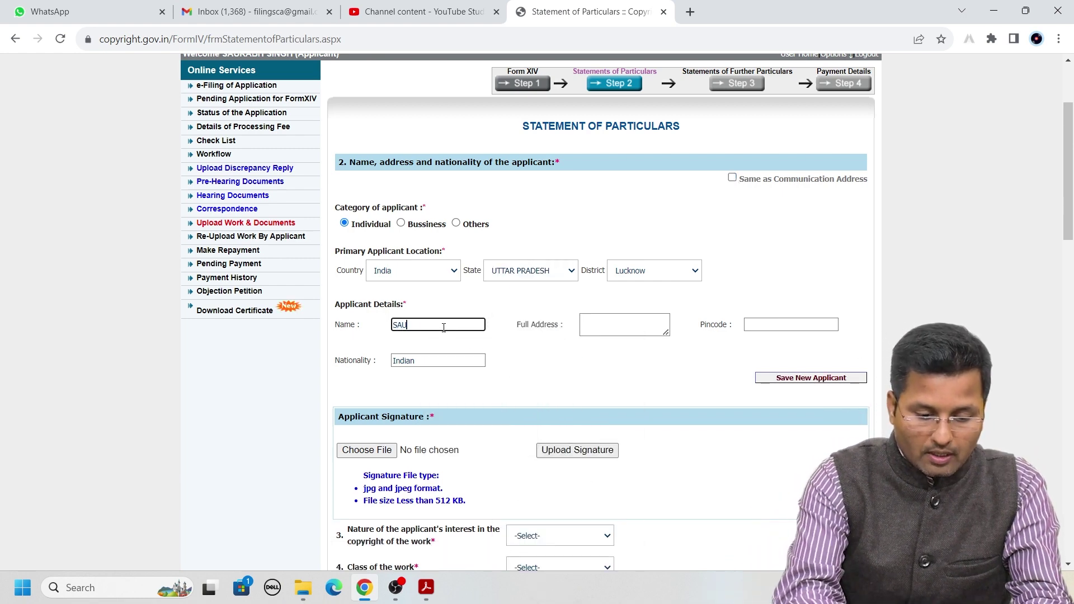
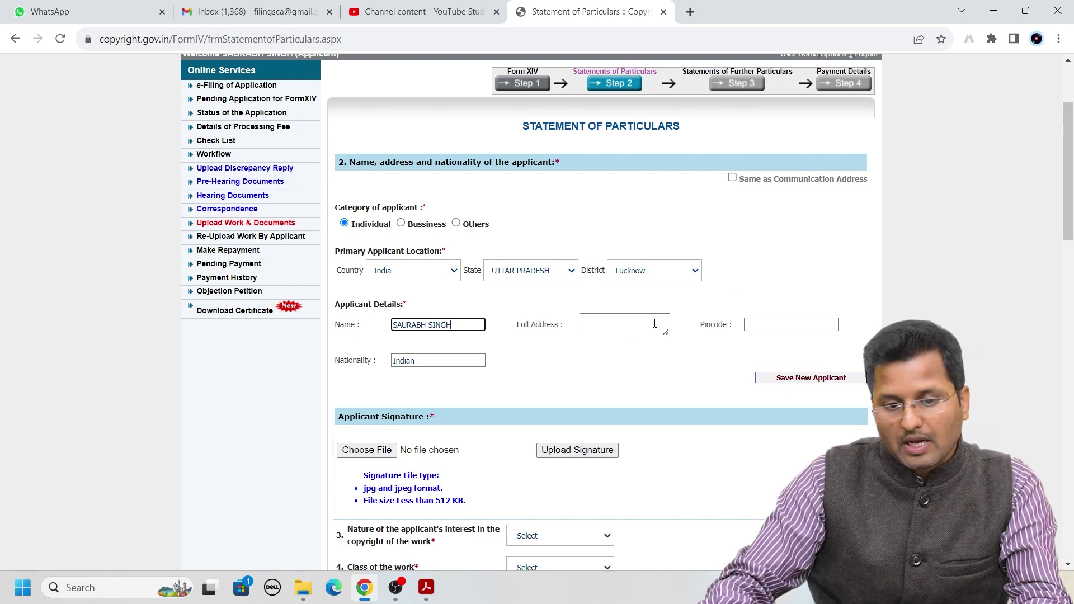
click(650, 324)
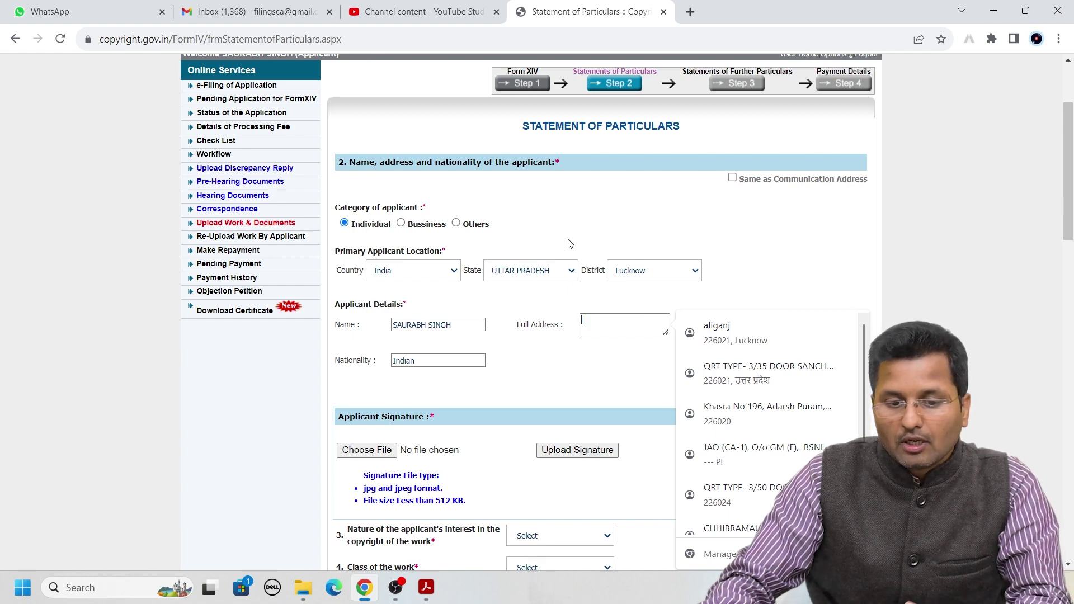
click(732, 177)
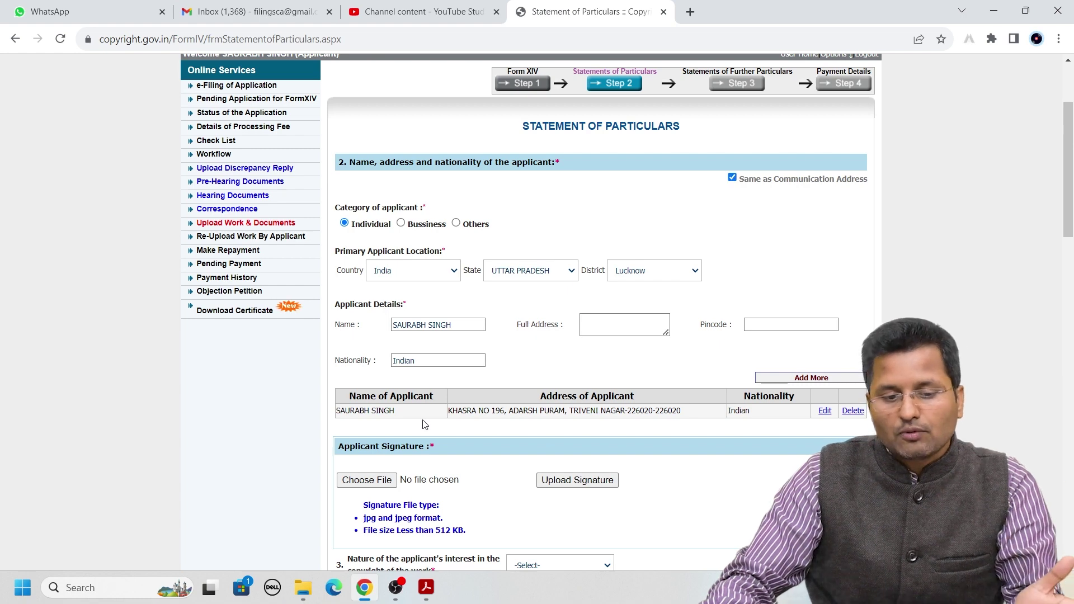
scroll(588, 369, down, 1)
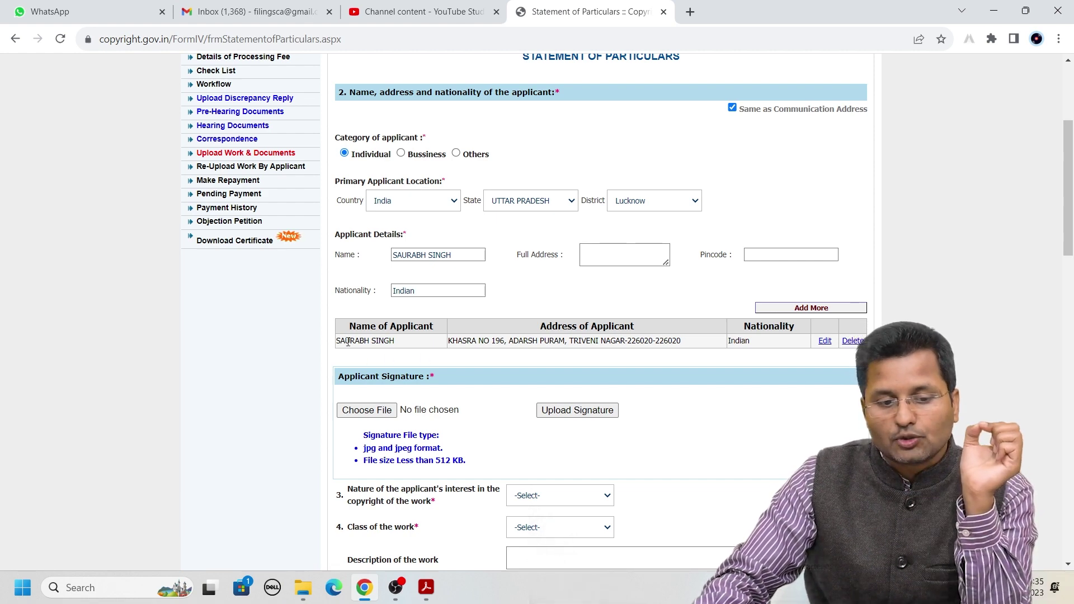
Upload the signature JPG from the demo folder as the applicant's signature
drag(342, 340, 743, 340)
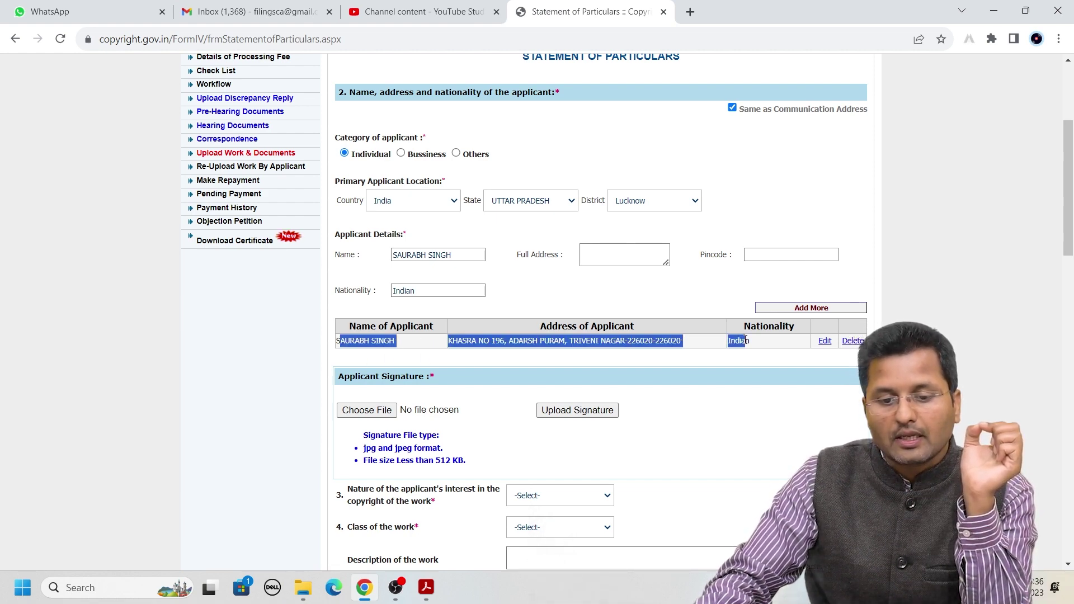
click(752, 370)
scroll(753, 372, down, 3)
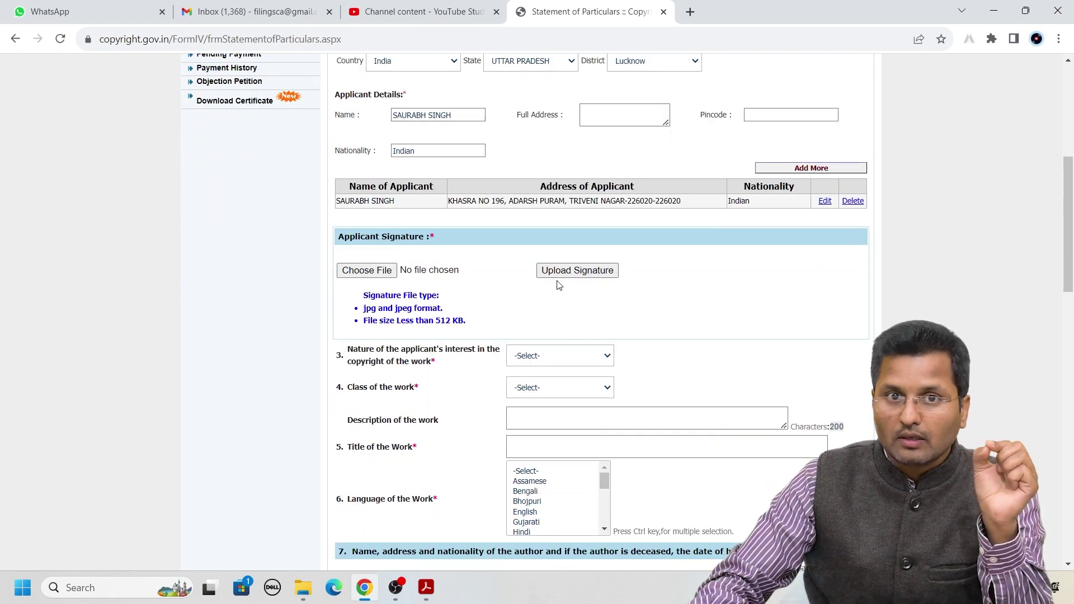
click(394, 271)
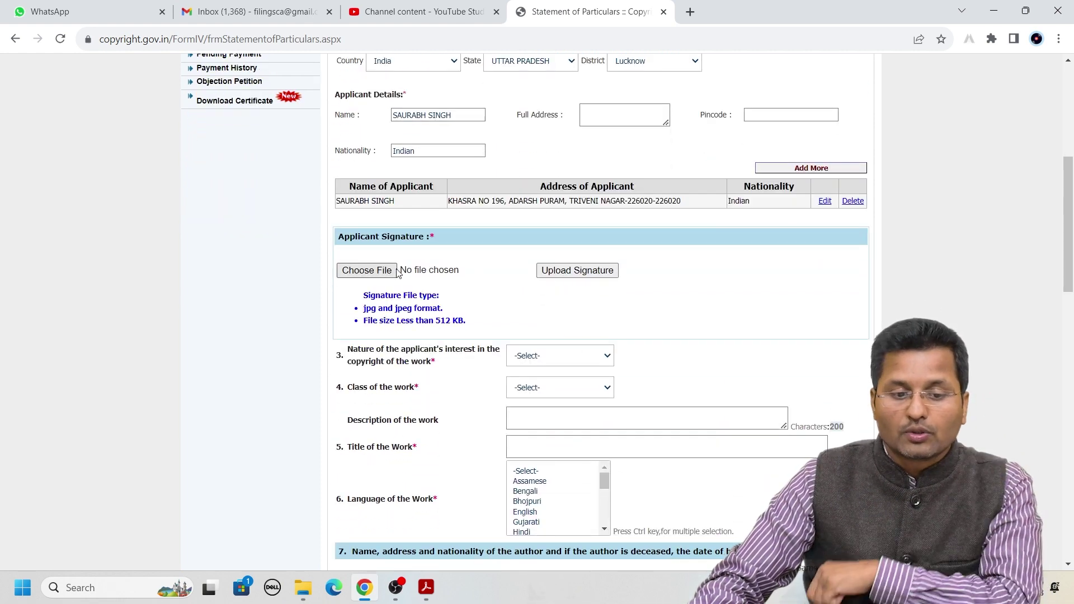
double_click(594, 262)
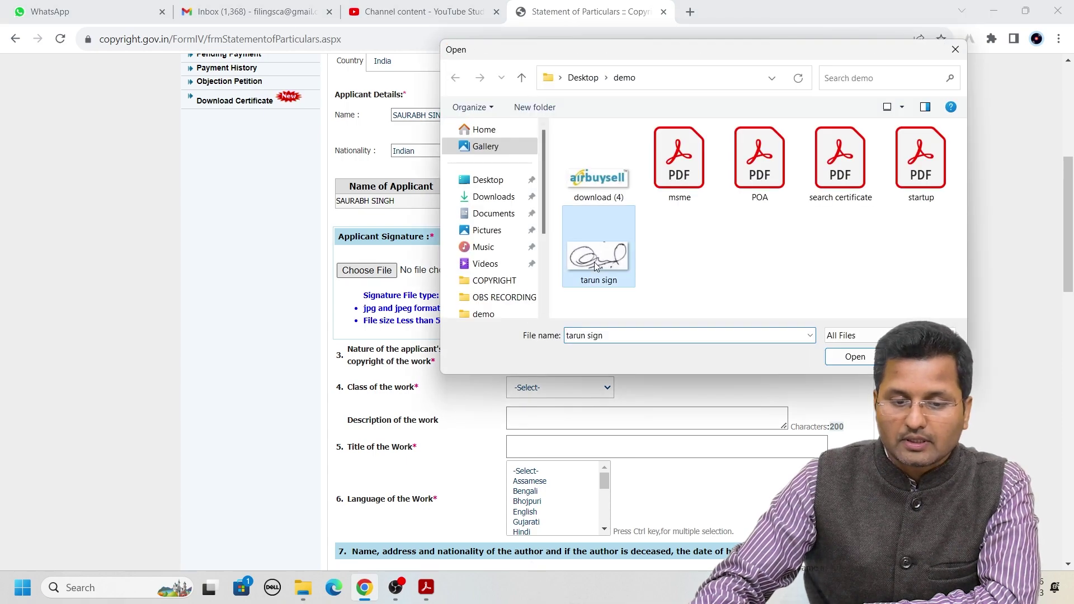
click(582, 271)
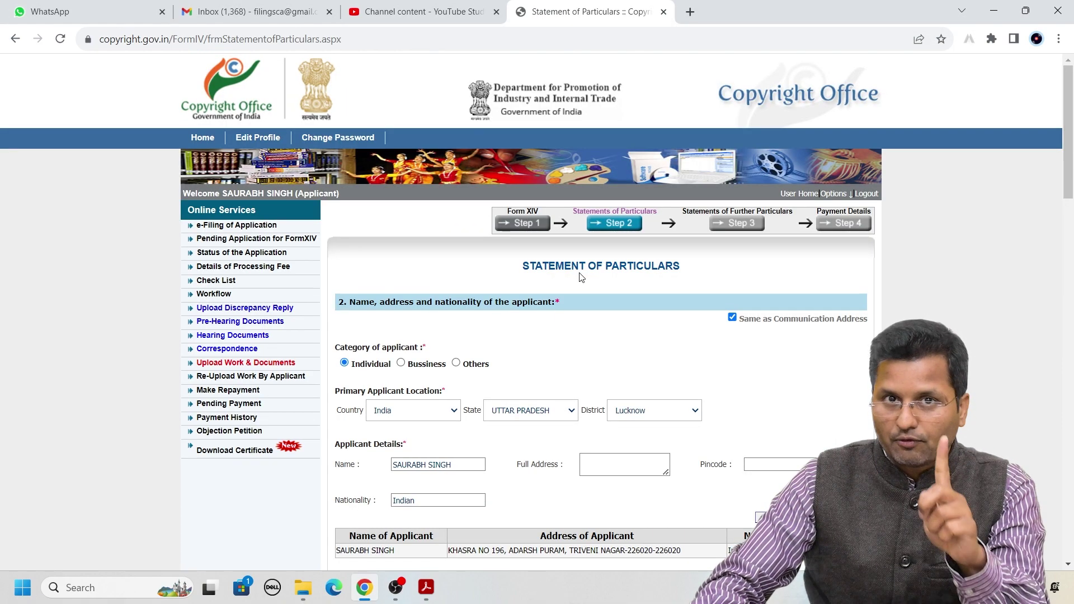
scroll(581, 278, down, 9)
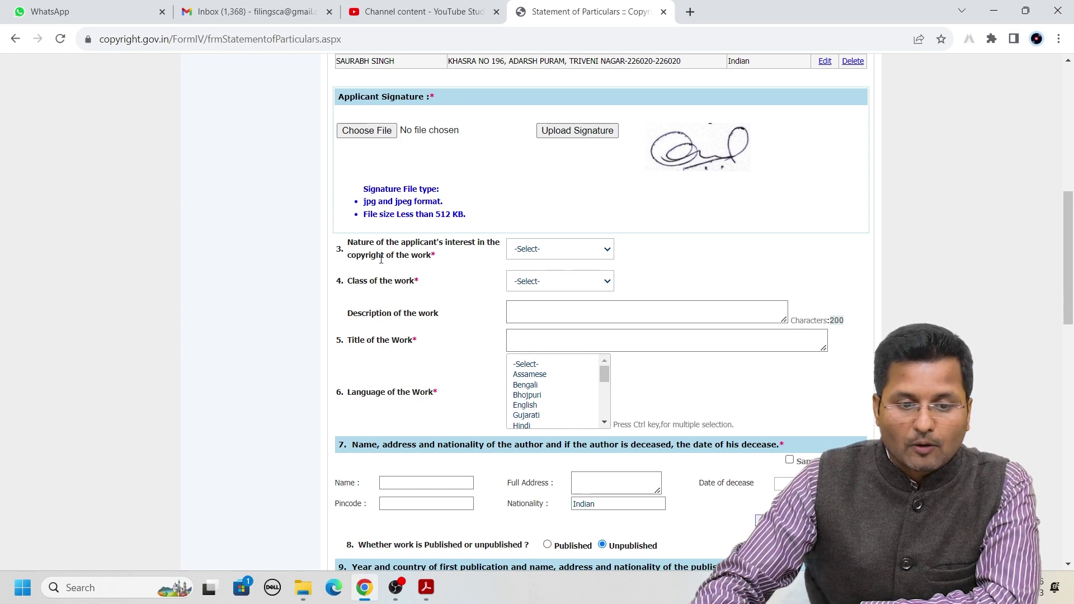
Choose Owner for the applicant's interest, after briefly switching it to Artist
click(534, 250)
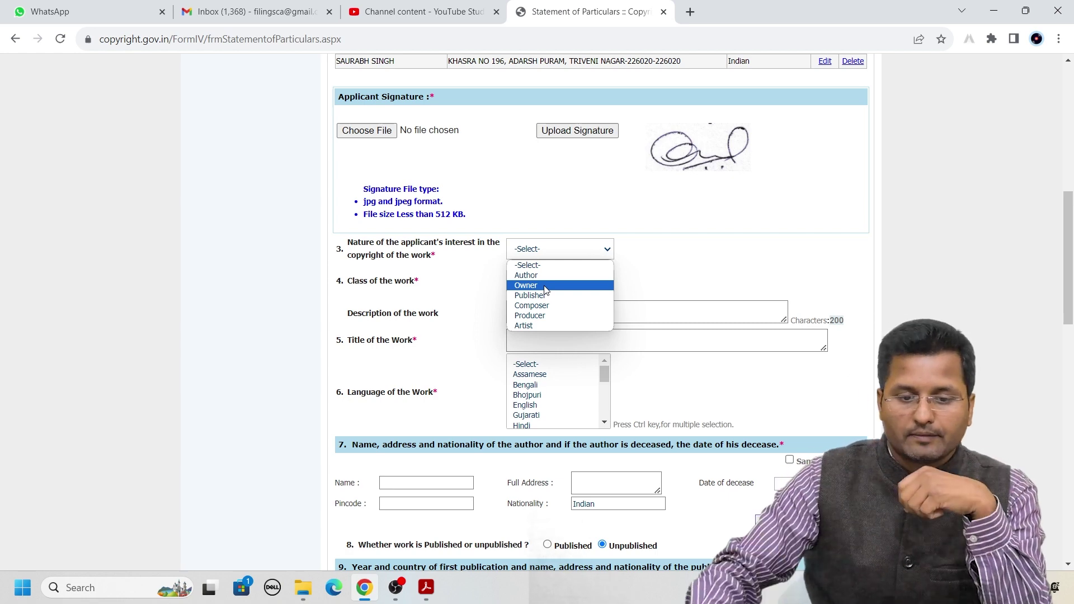
click(546, 286)
click(540, 251)
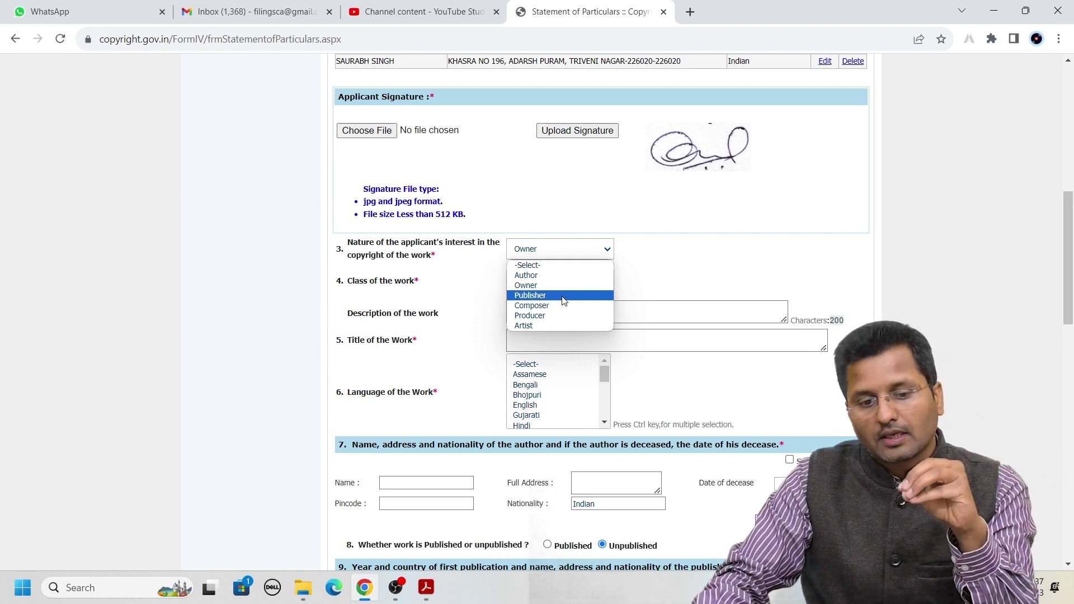
click(552, 324)
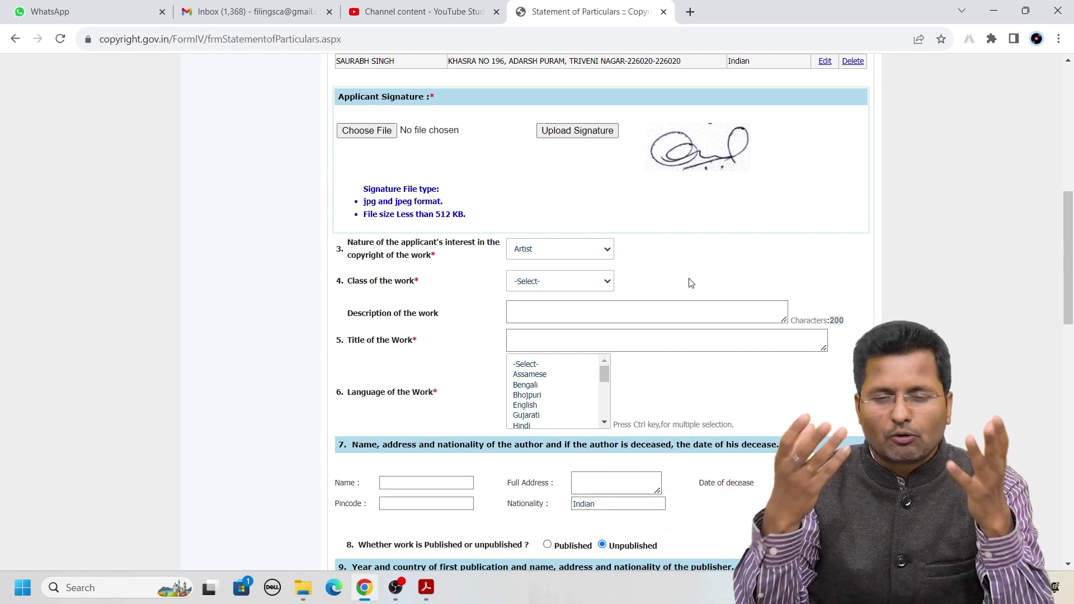
click(580, 255)
click(552, 286)
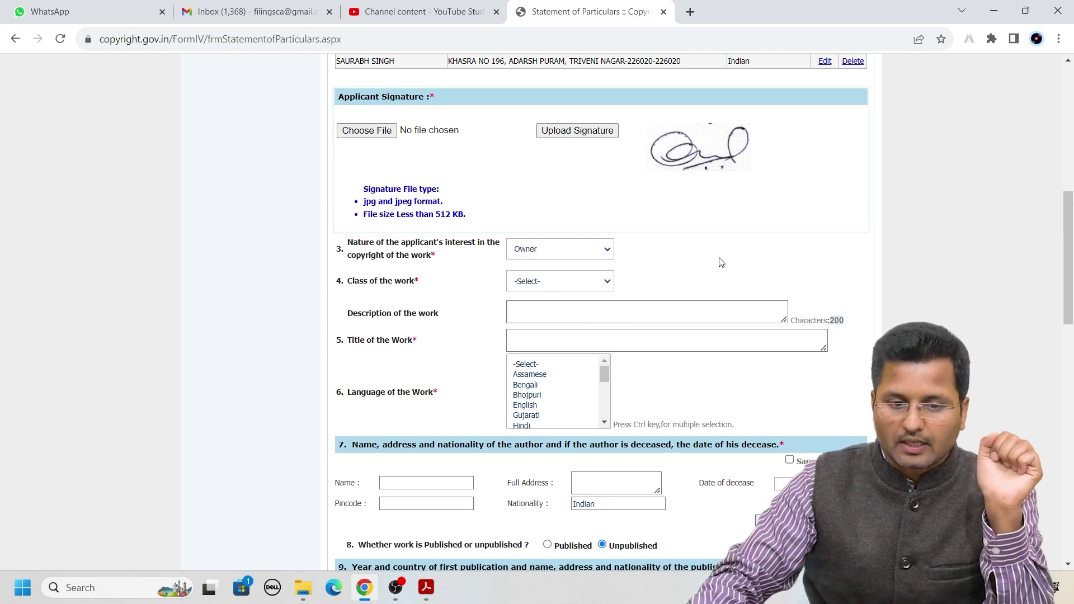
Set the Class of the work to Artistic with 'Relation to any goods or services' selected
scroll(674, 258, down, 1)
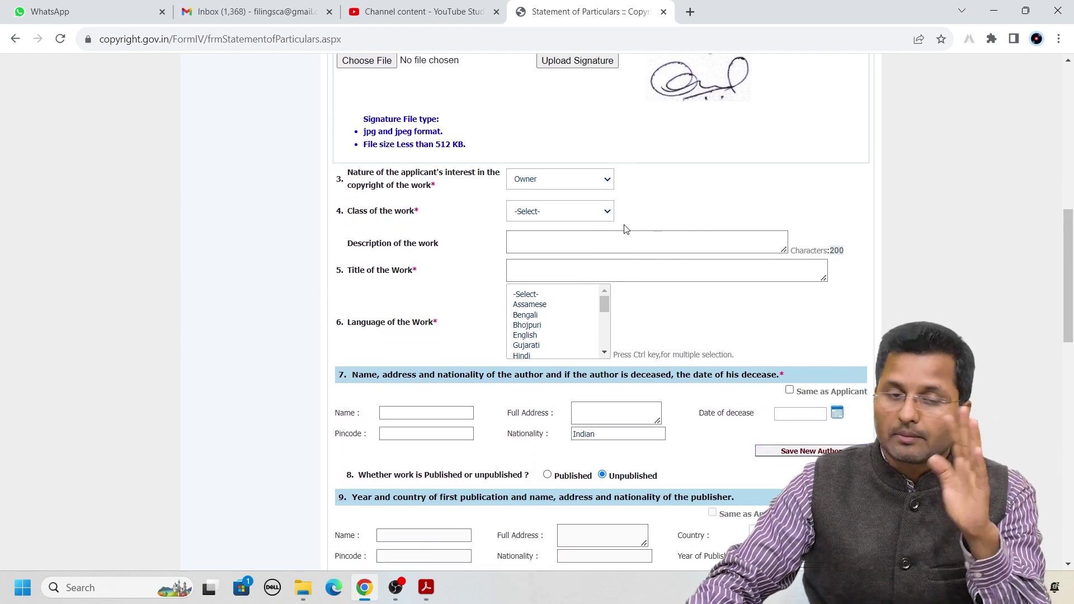
click(544, 216)
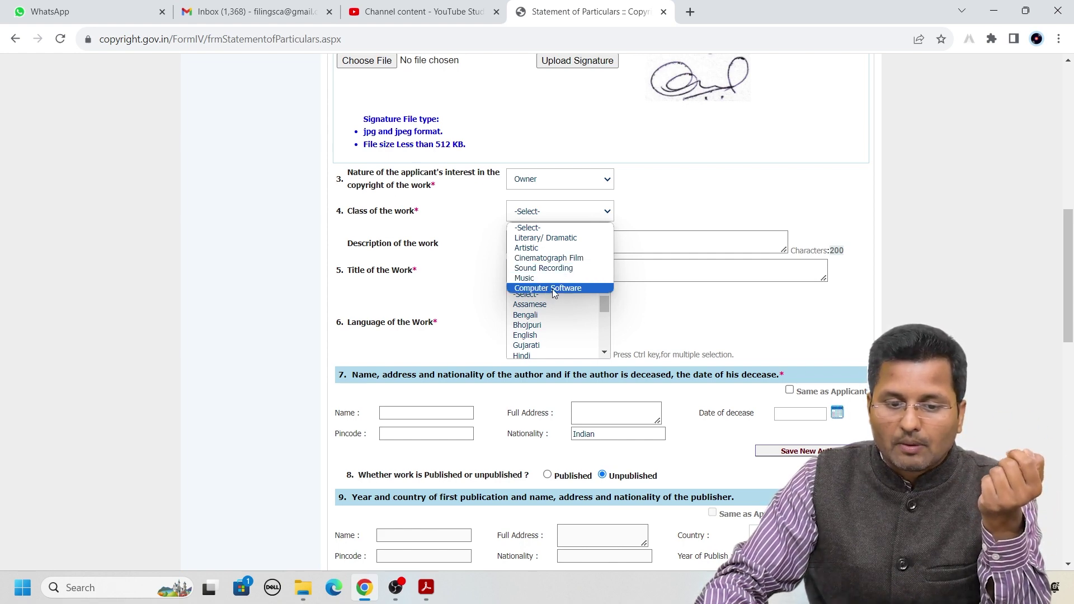
click(543, 248)
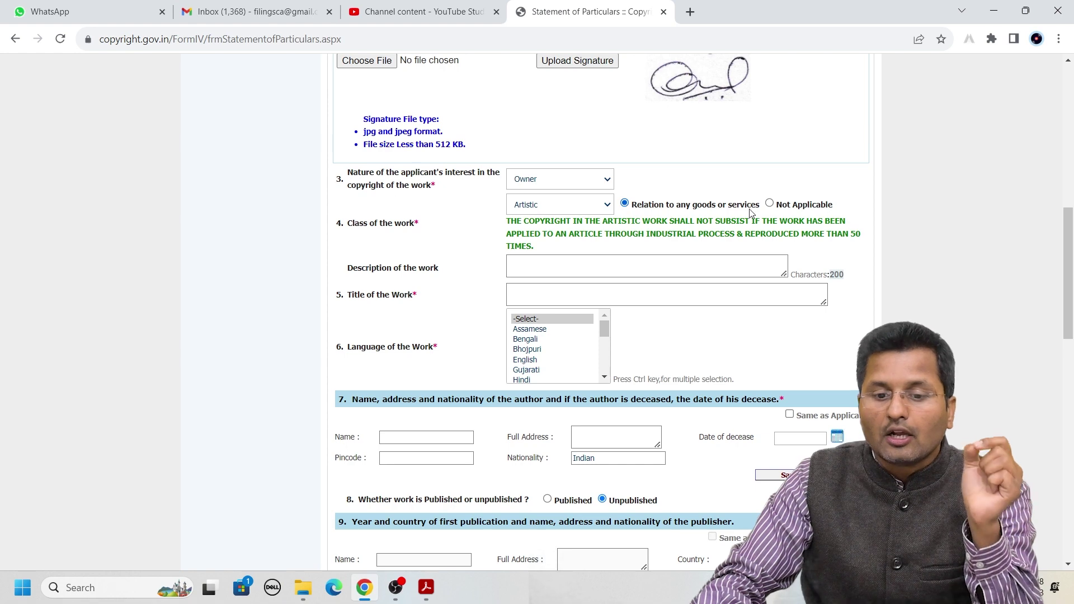
click(770, 203)
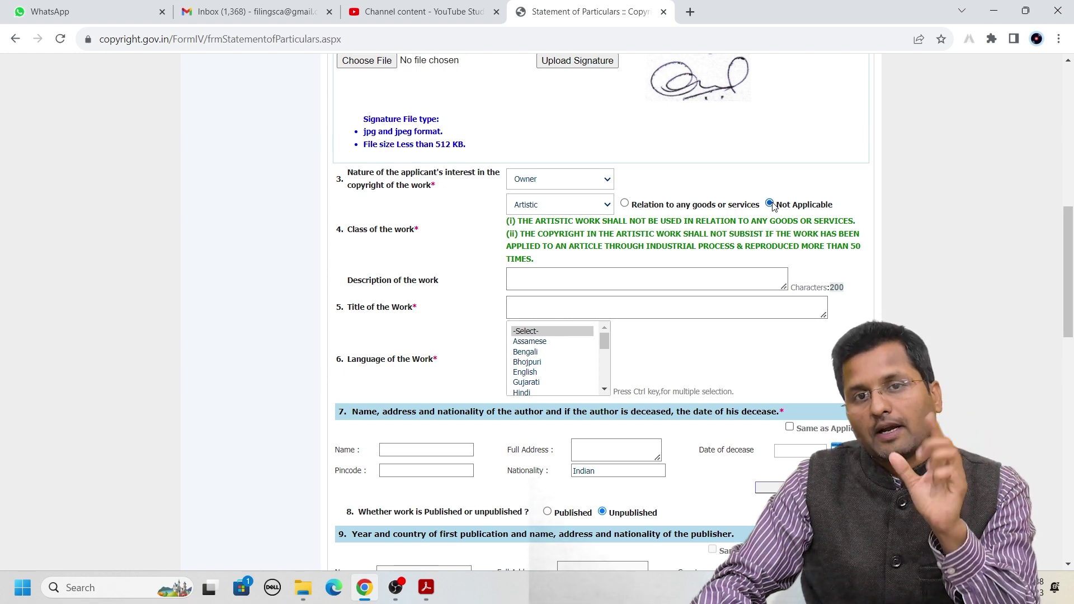
click(625, 204)
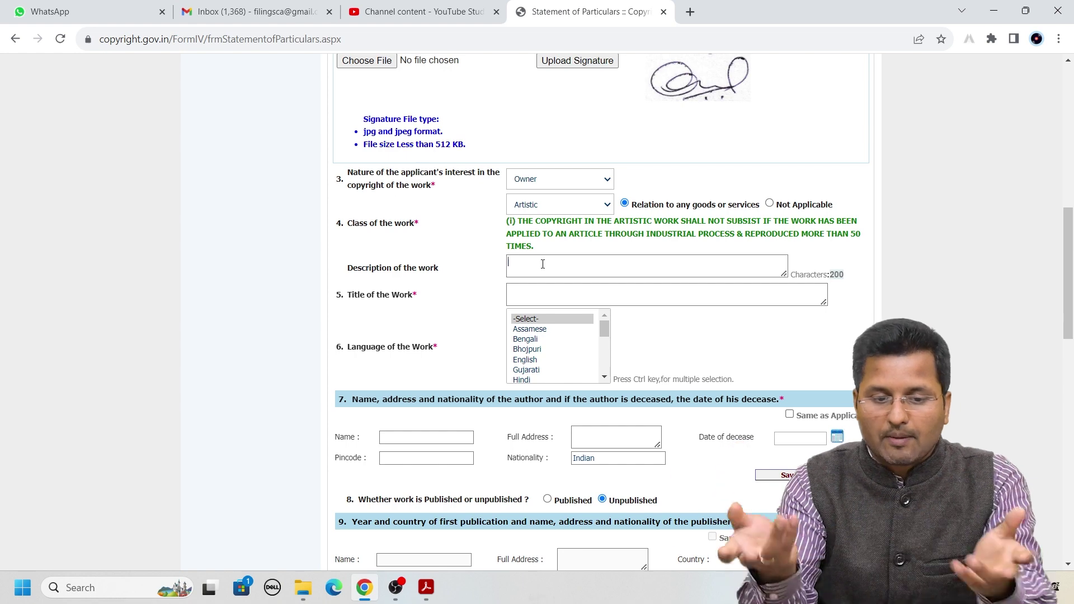
Enter 'AIRBUYSELL ONLINE SERVICES' as the description, fixing the typo, and 'AIRBUYSELL' as the title
text(AIRNU)
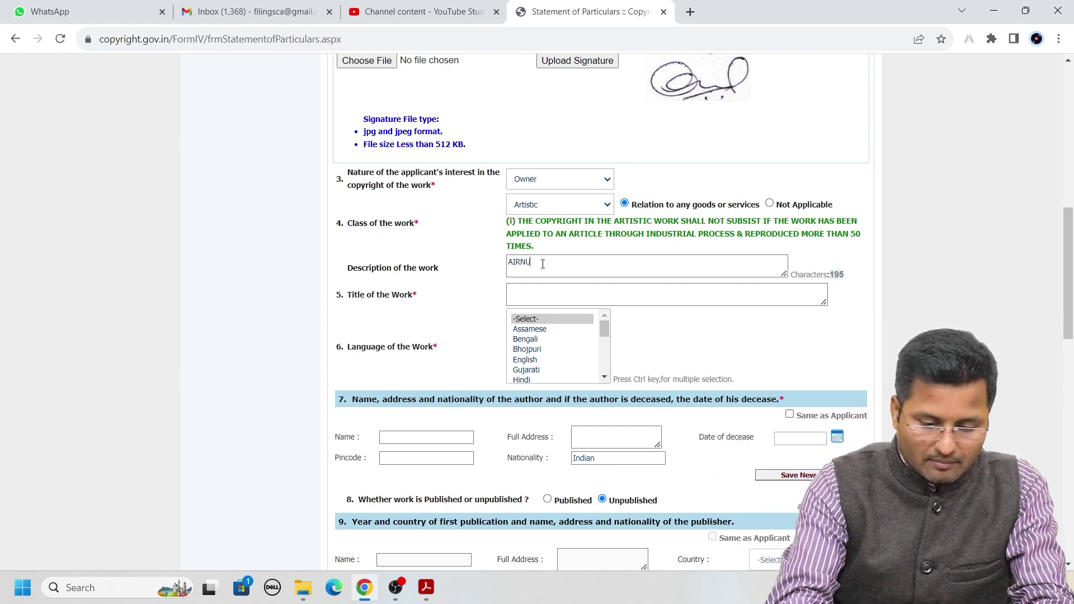
text(YSELL)
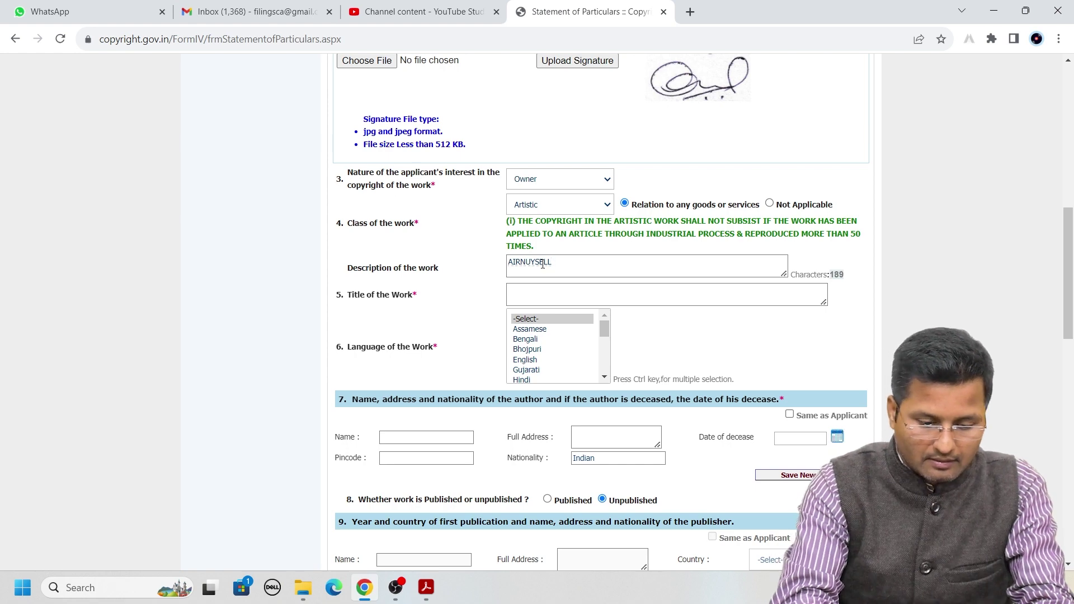
text( ONL)
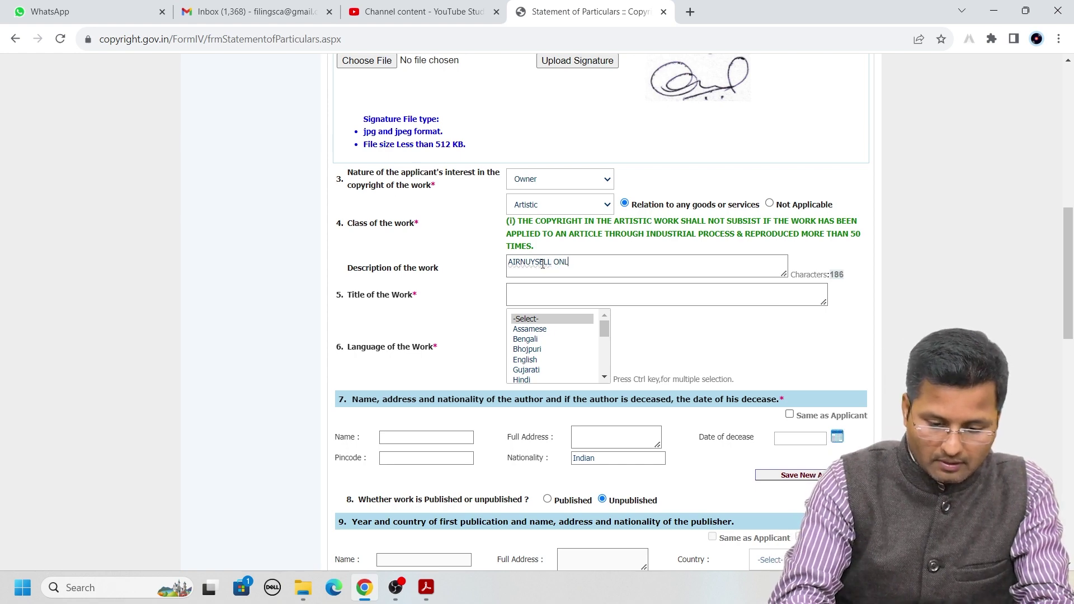
text(INE SERVICES)
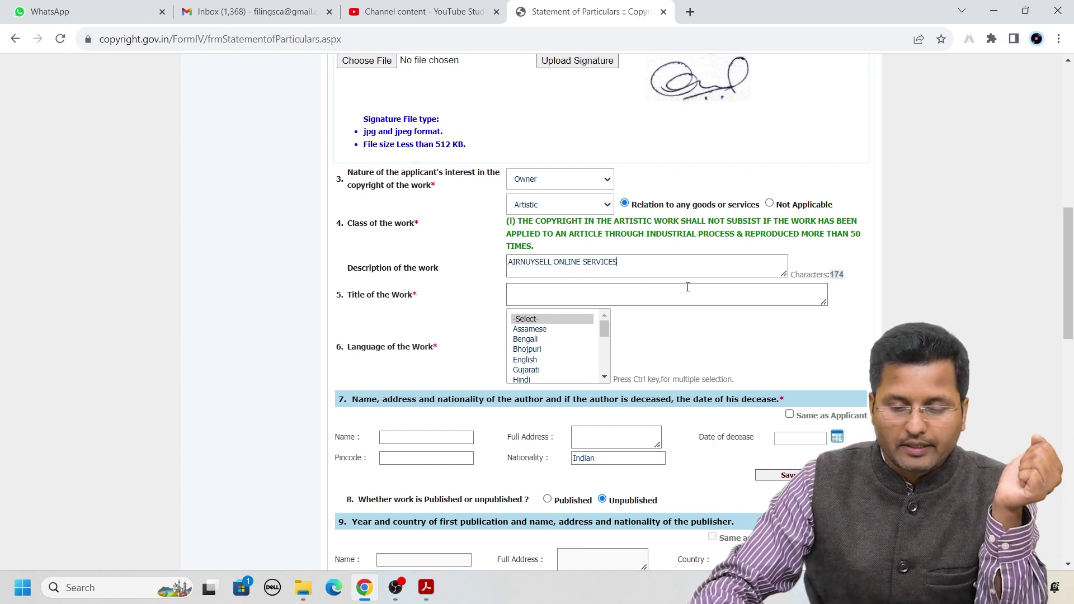
click(544, 299)
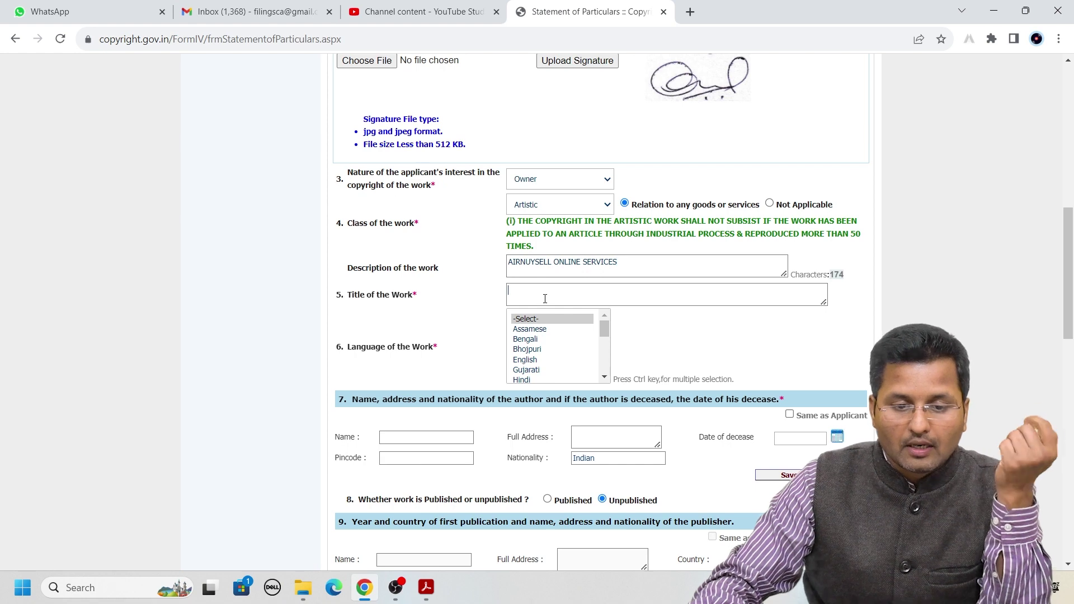
click(527, 261)
text(E)
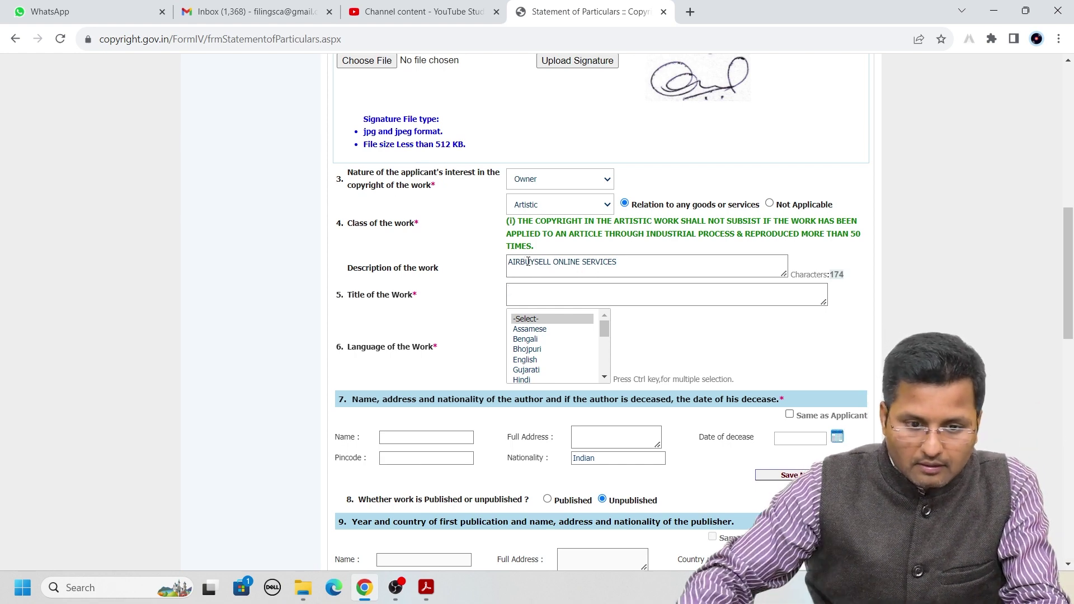
click(540, 293)
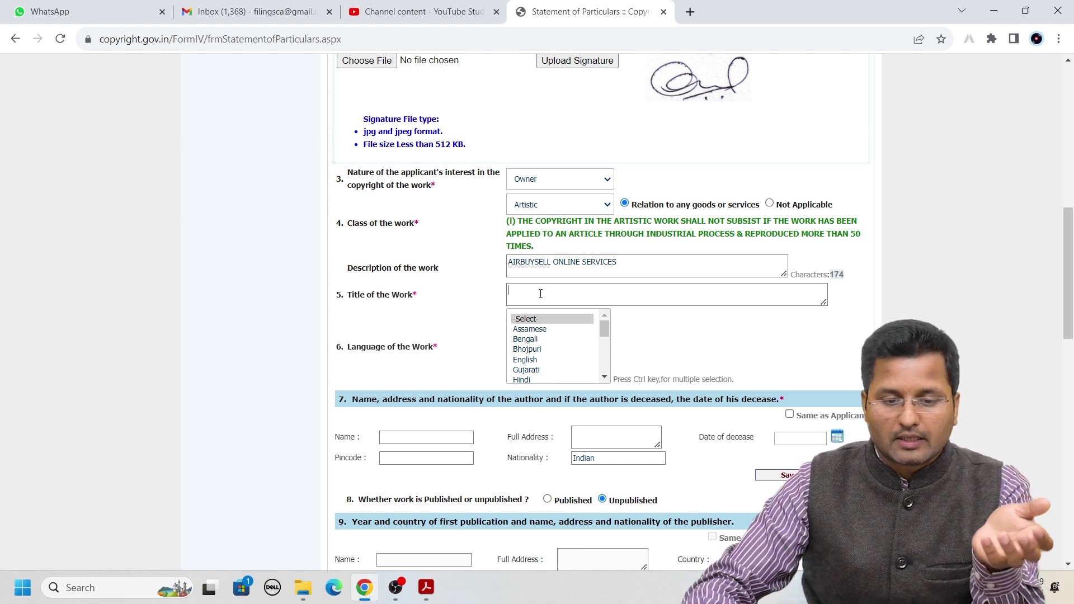
text(AIRBU)
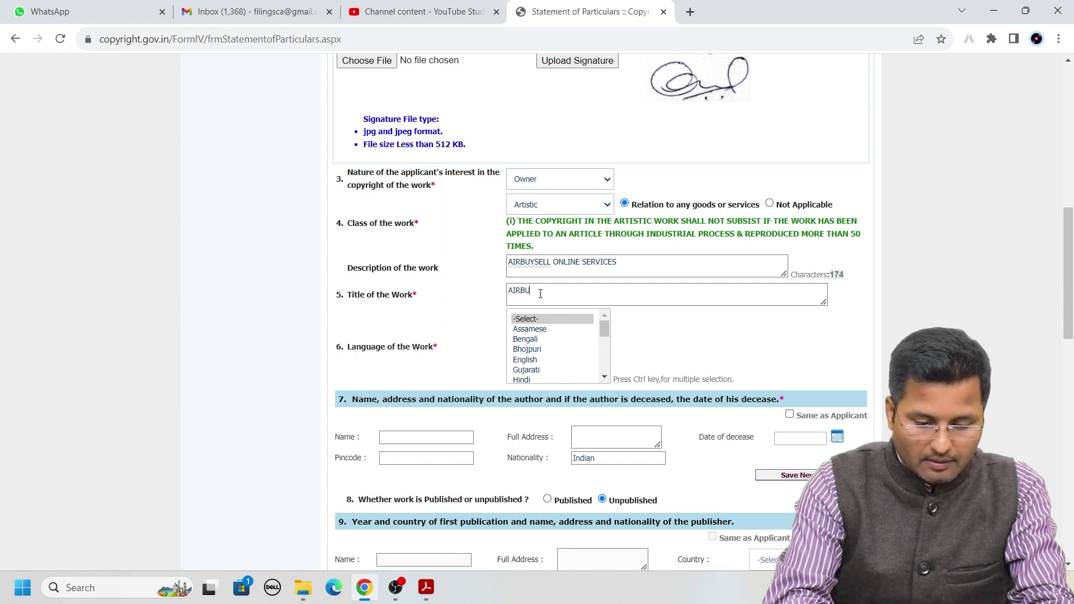
text(YSELL)
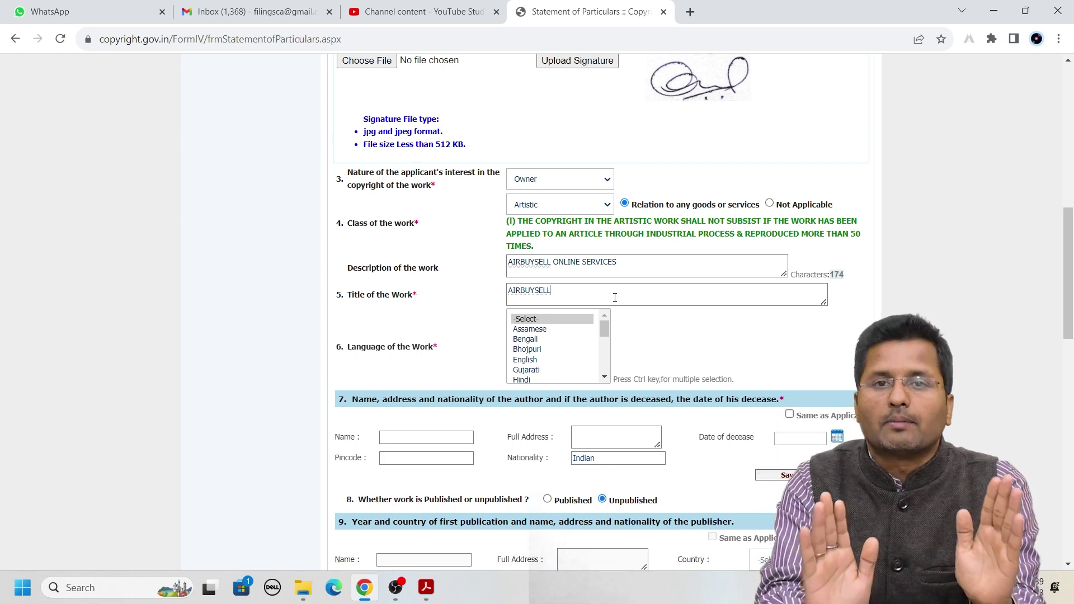
scroll(616, 298, down, 1)
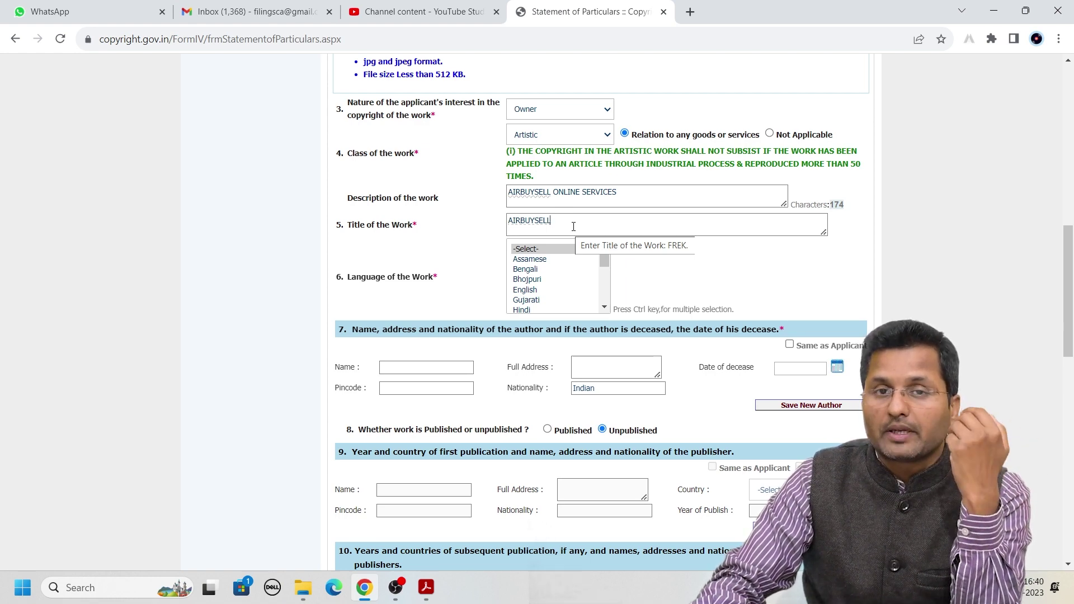
Select English and Hindi in the Language of the Work list, adding then removing Bengali
click(533, 291)
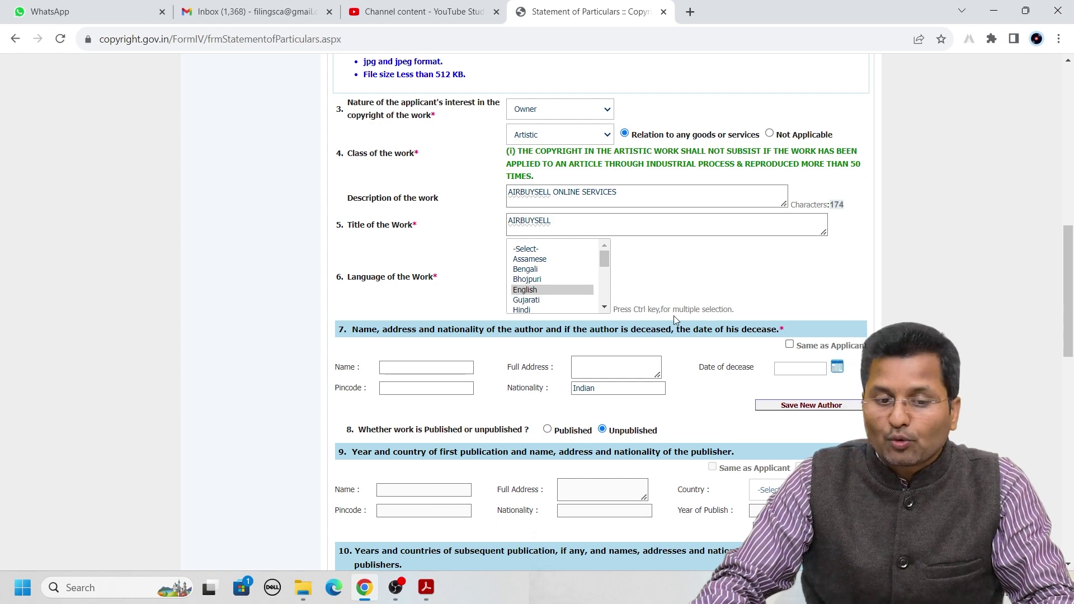
ctrl+click(521, 309)
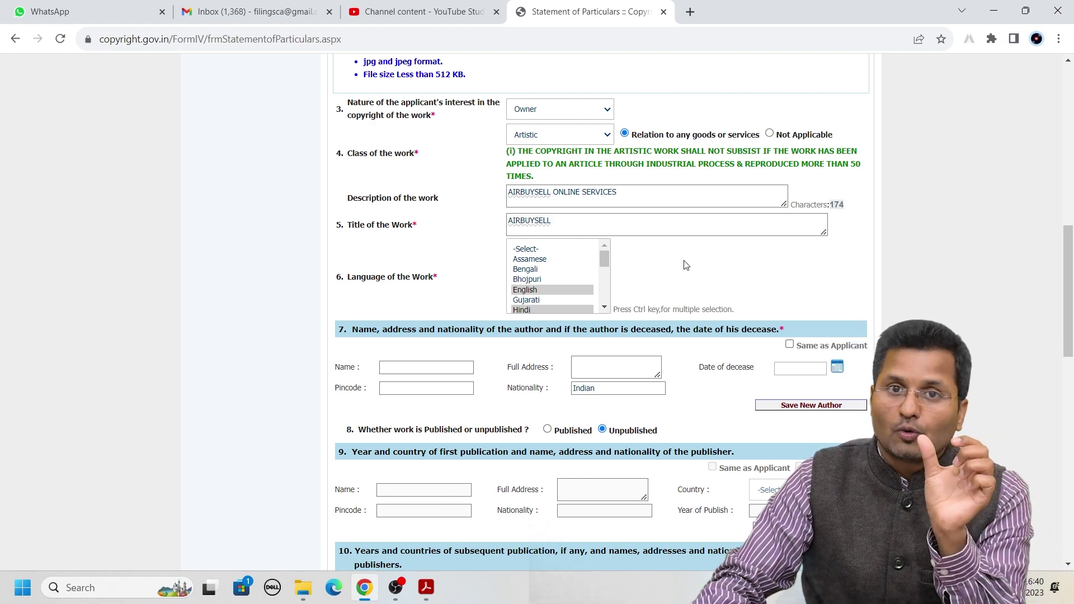
ctrl+click(536, 271)
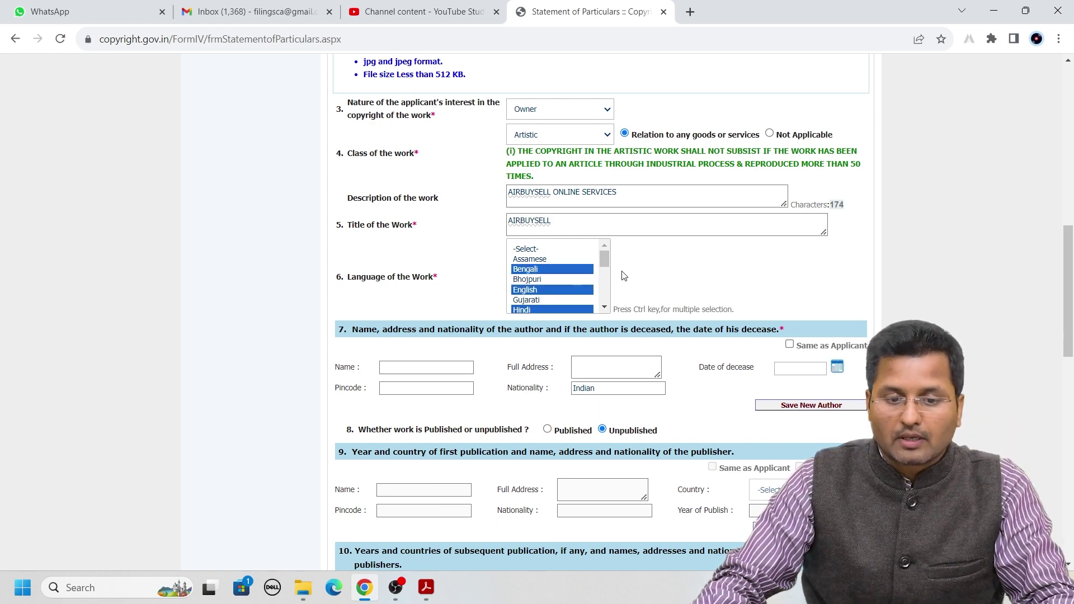
ctrl+click(537, 270)
scroll(728, 288, down, 1)
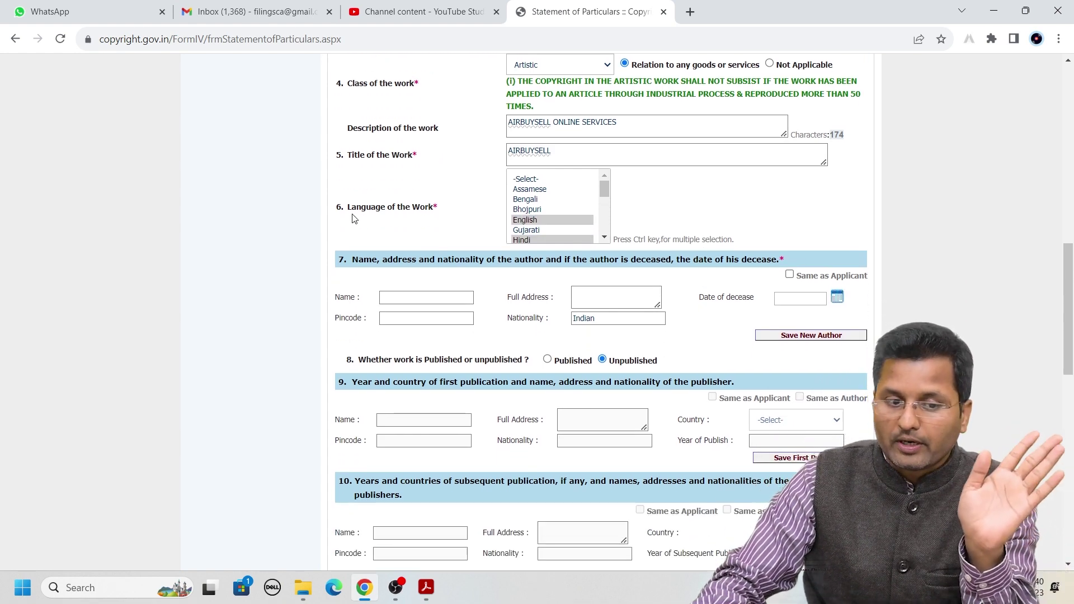
Tick Same as Applicant in section 7 to add an author row with Indian nationality
drag(339, 259, 794, 263)
click(805, 208)
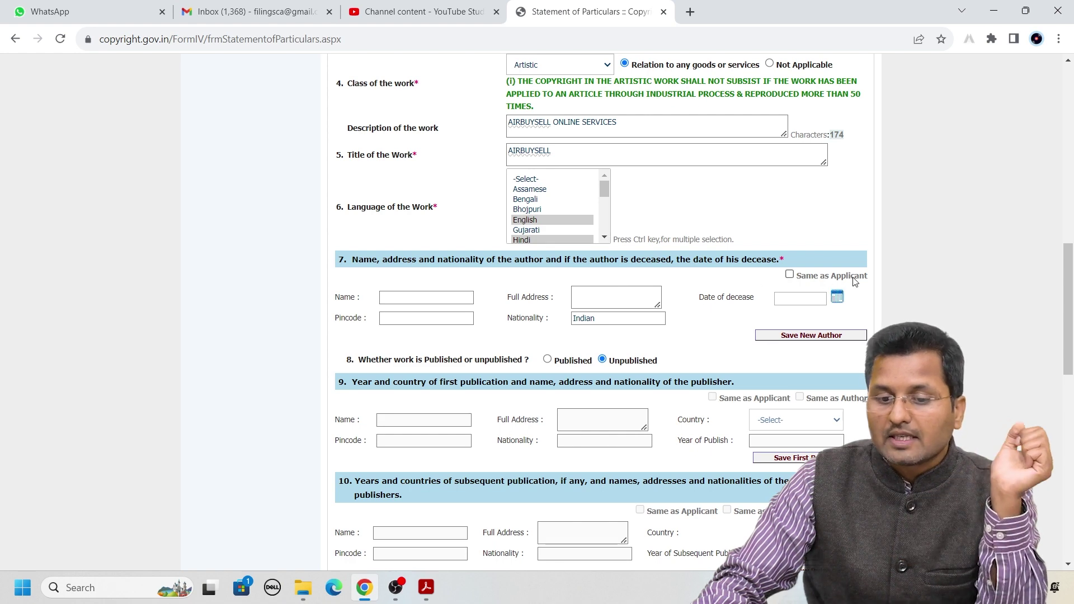
click(789, 274)
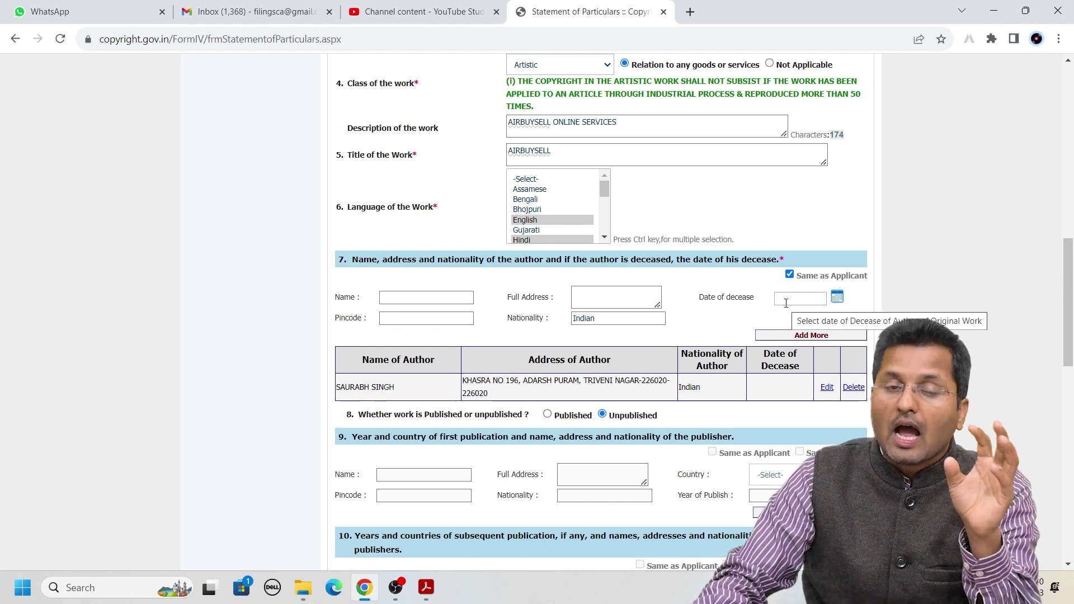
scroll(786, 305, down, 3)
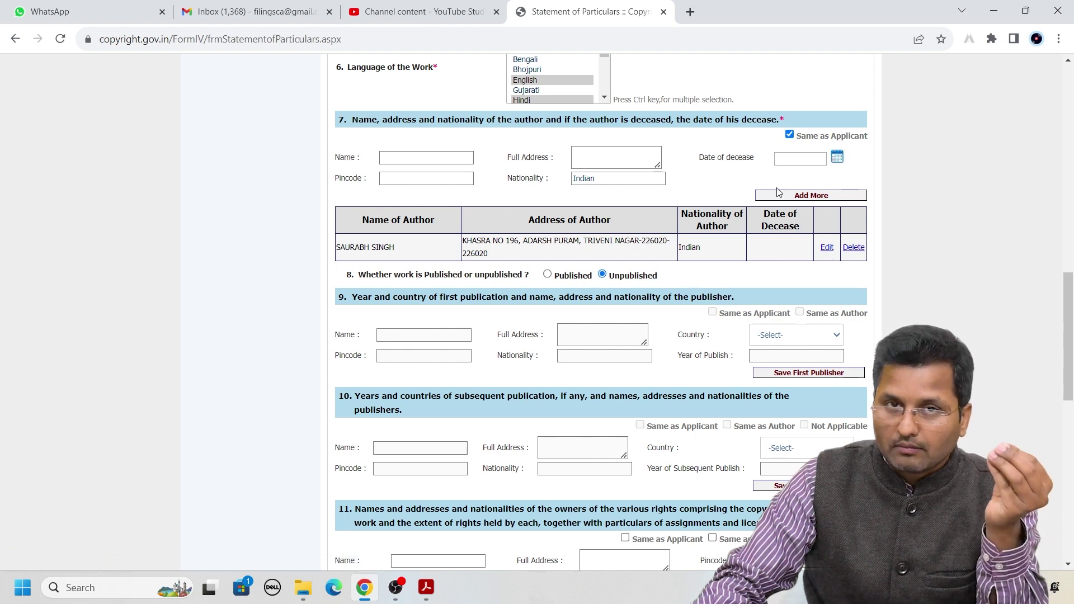
click(826, 247)
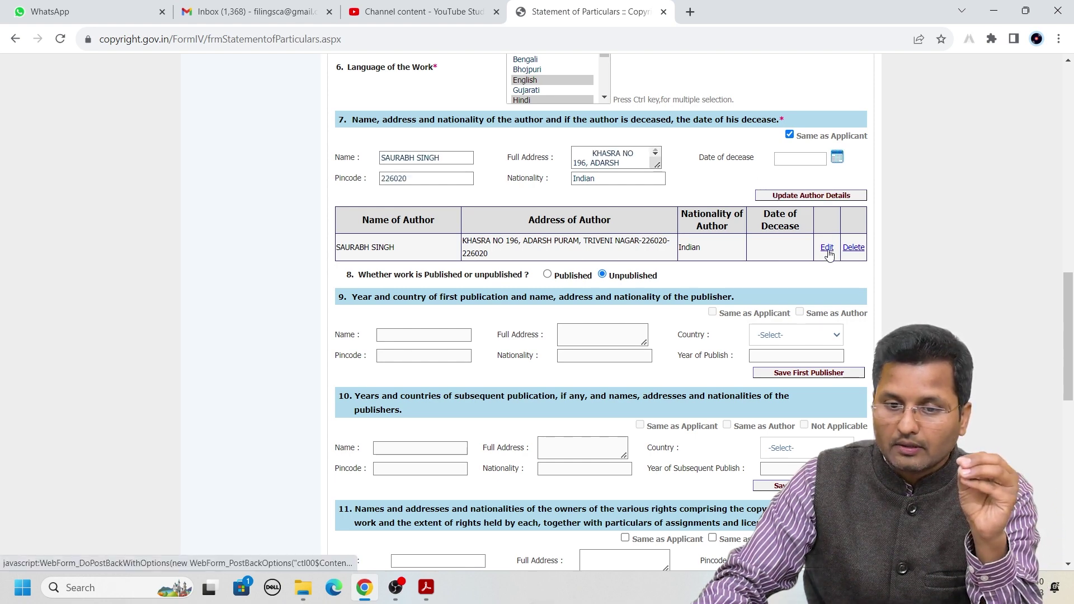
click(836, 157)
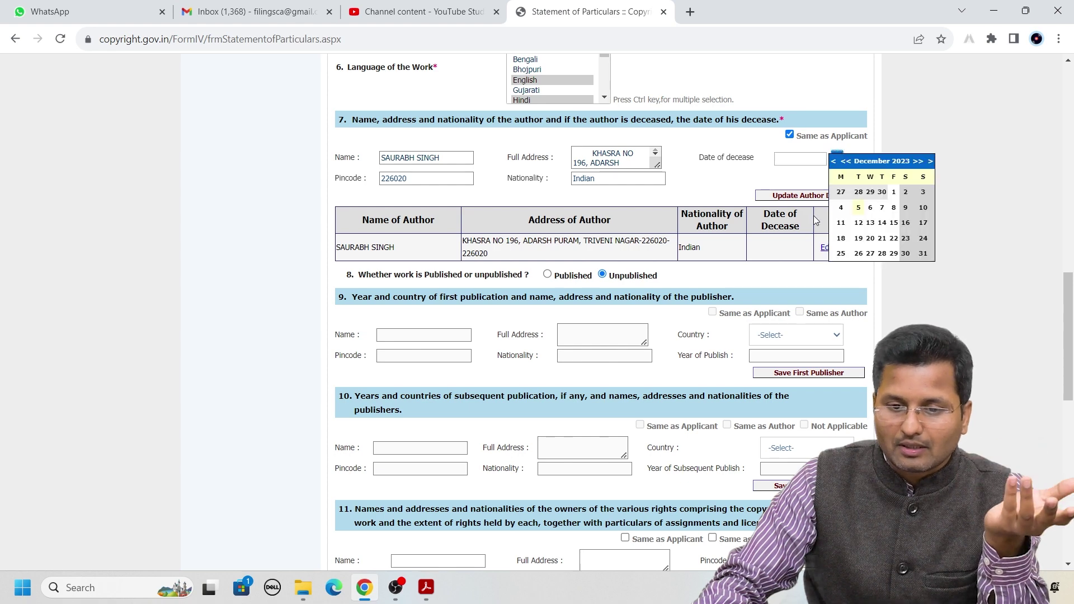
click(840, 208)
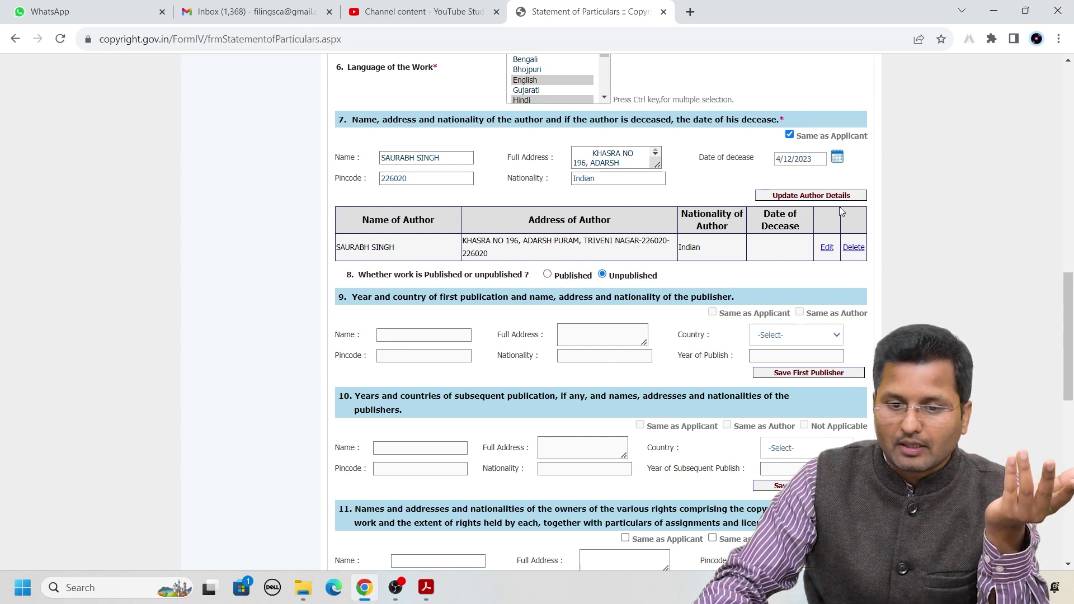
click(786, 195)
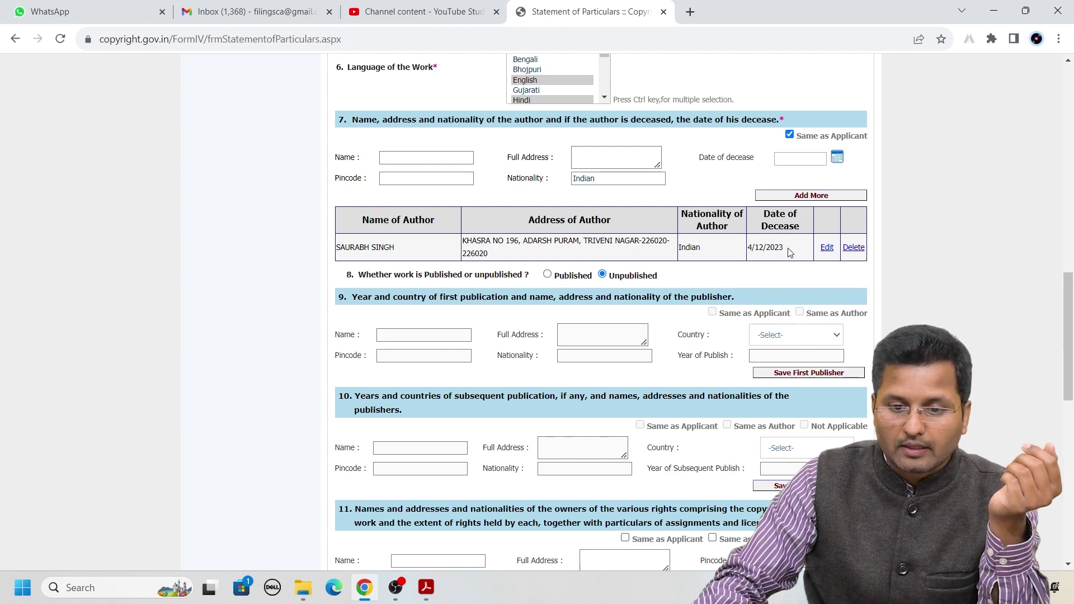
drag(785, 248, 751, 248)
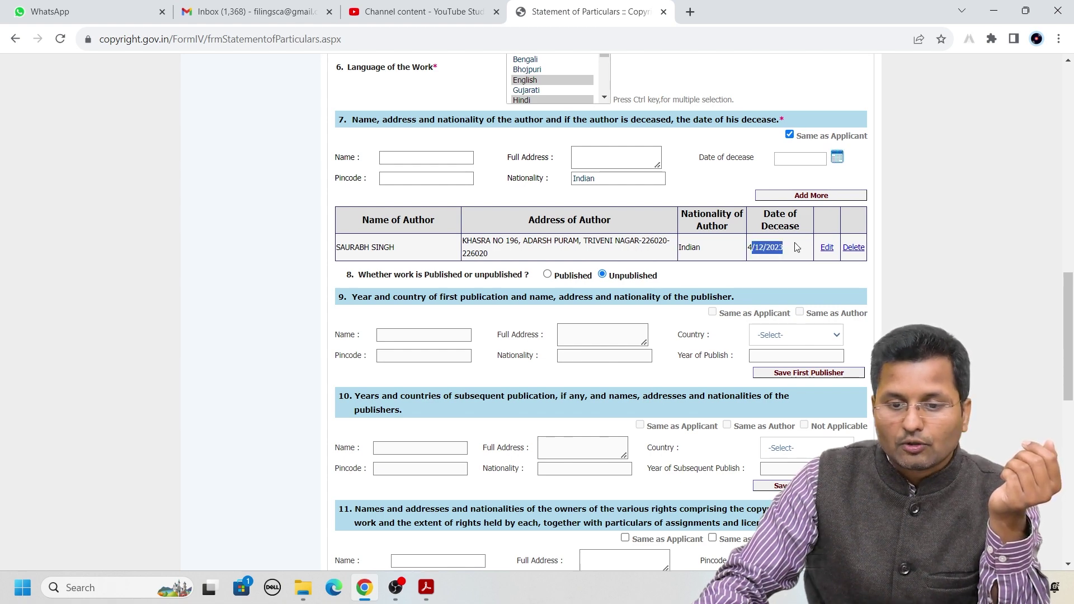
click(826, 247)
drag(818, 160, 746, 173)
key(BackSpace)
click(776, 196)
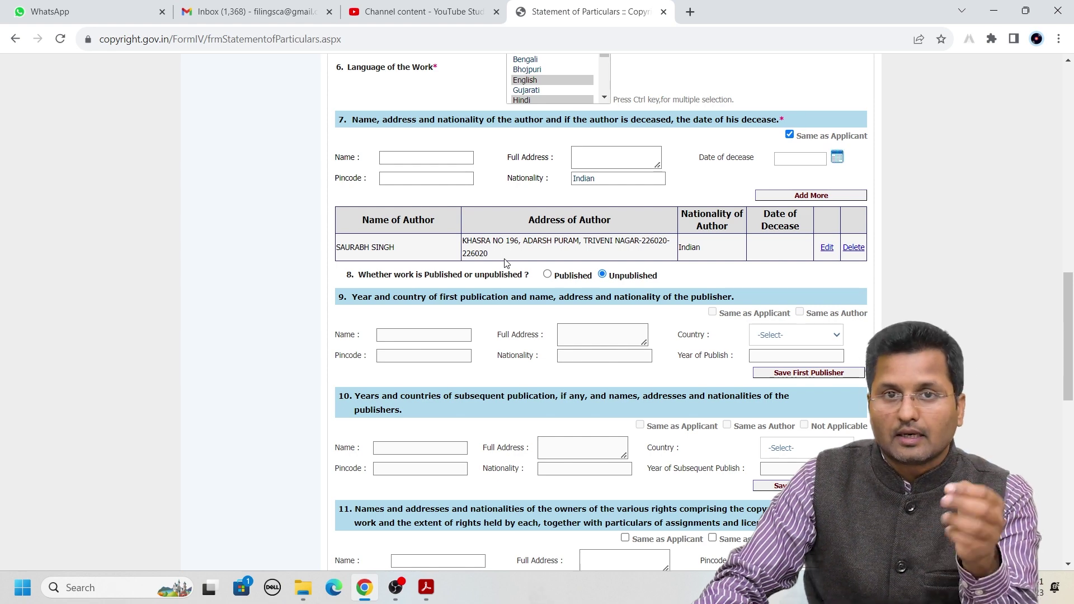
drag(348, 275, 419, 277)
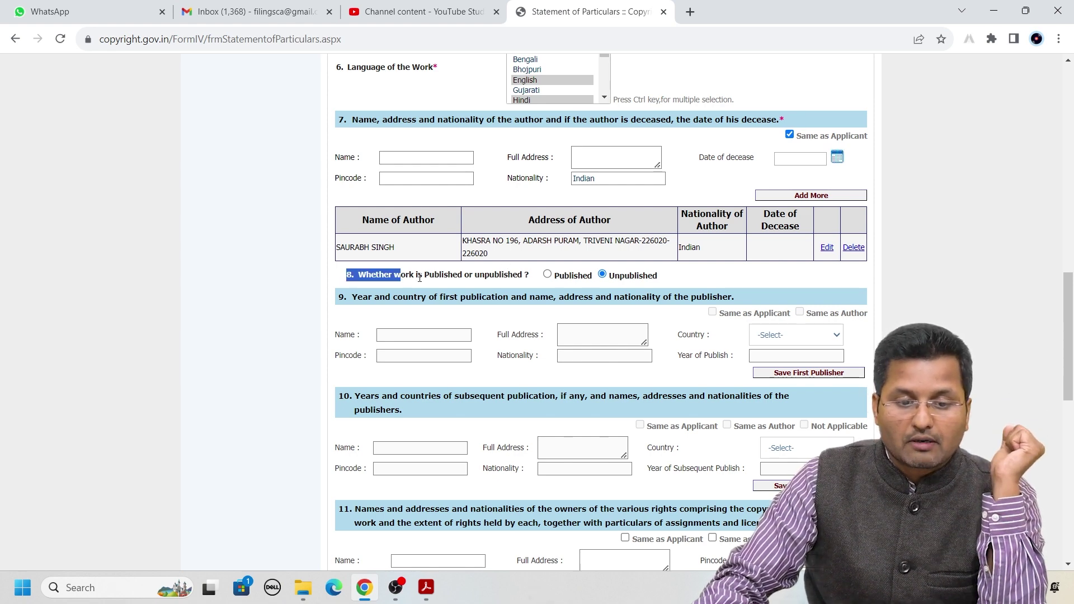
click(534, 281)
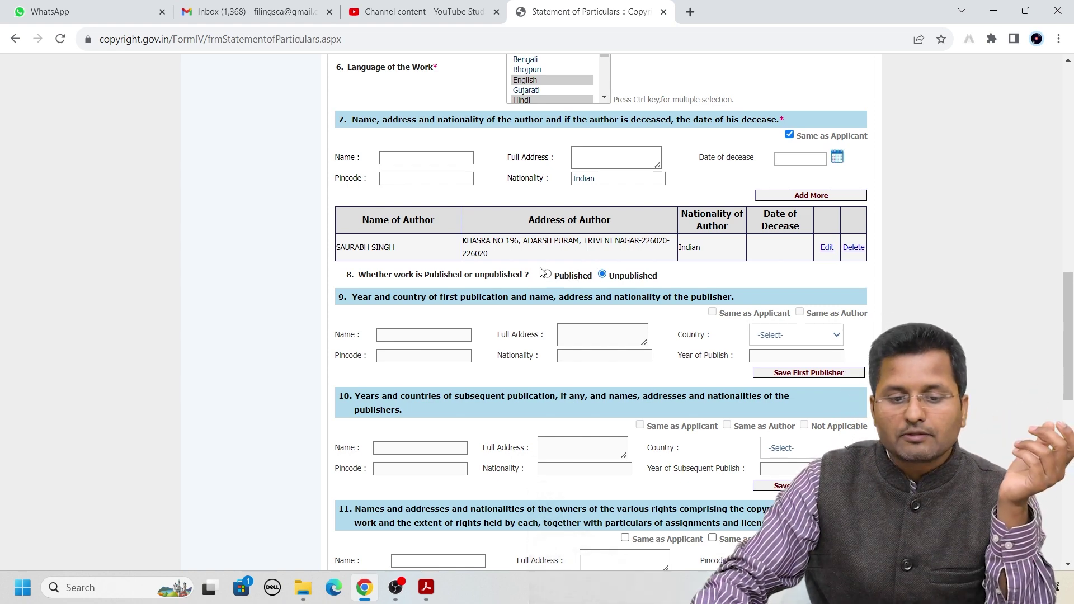
Keep question 8 set to Published after briefly trying Unpublished
click(547, 275)
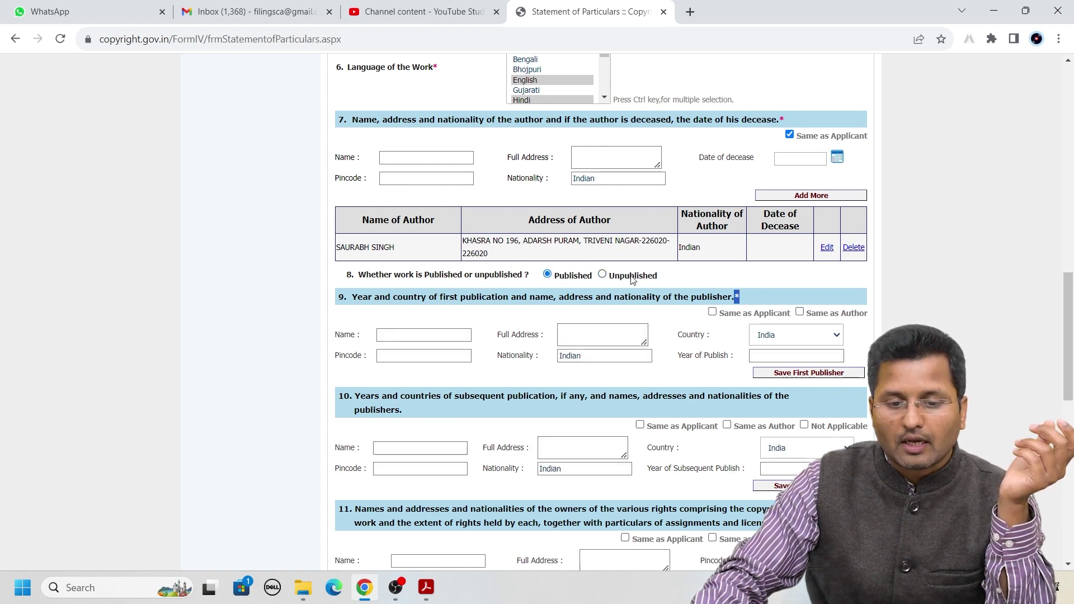
click(602, 274)
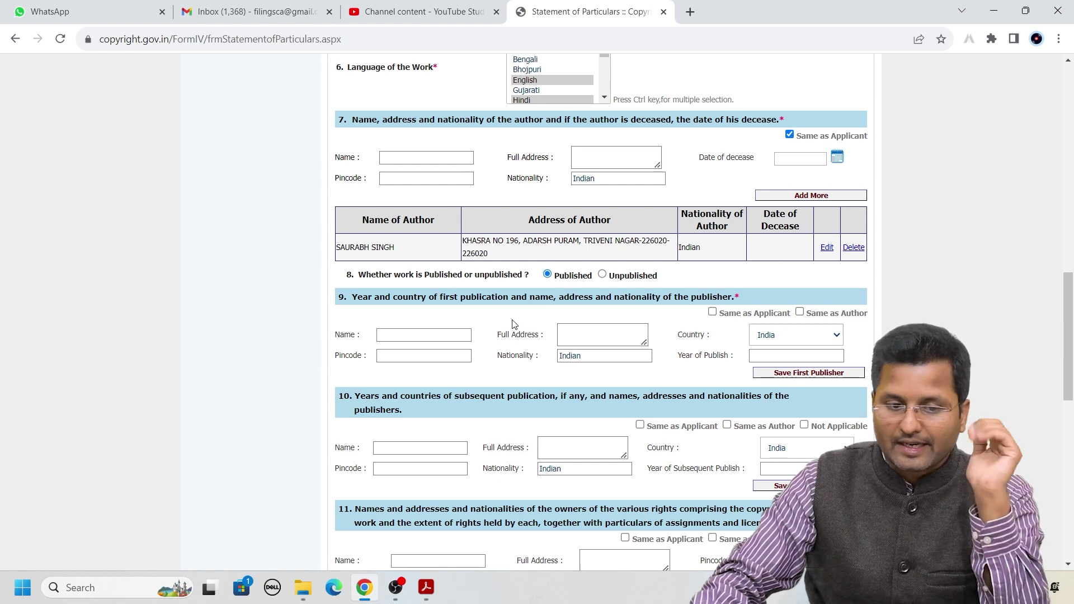
scroll(517, 324, down, 1)
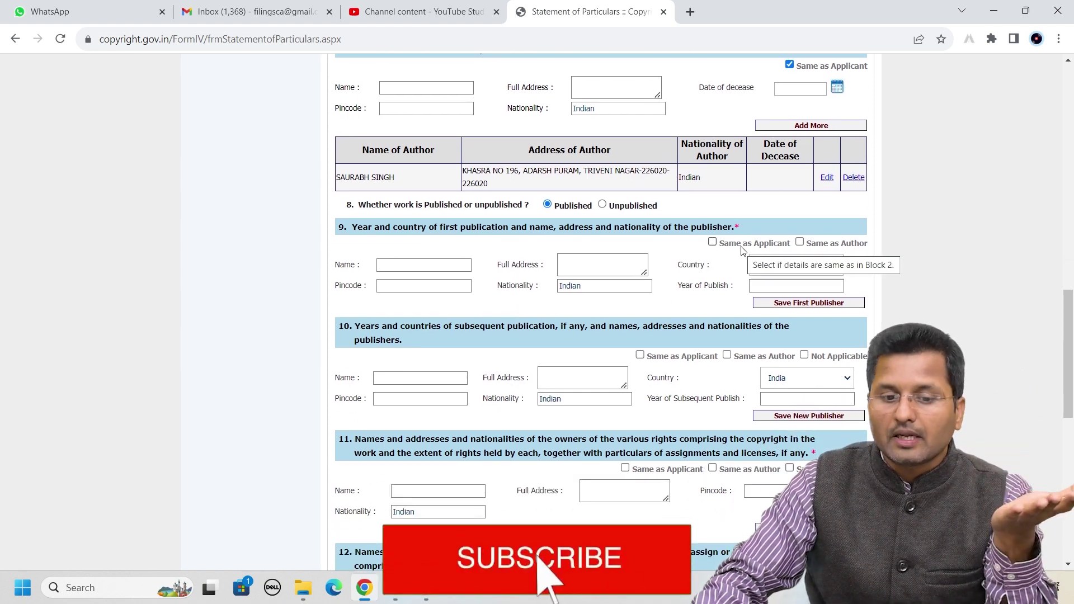
Copy the applicant as first publisher and update the entry with year 2016, India
click(712, 243)
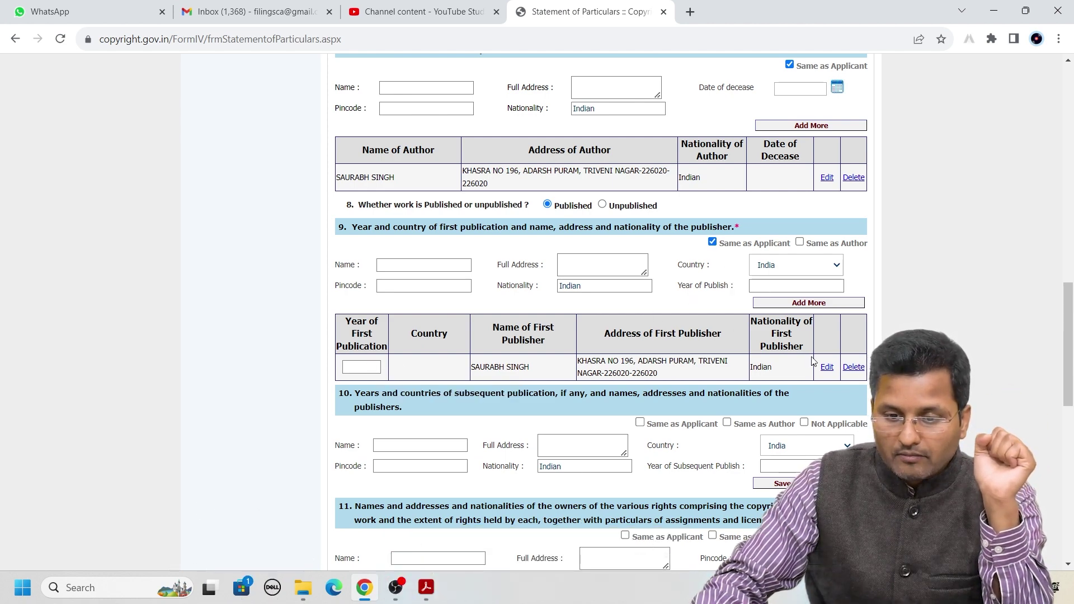
click(827, 367)
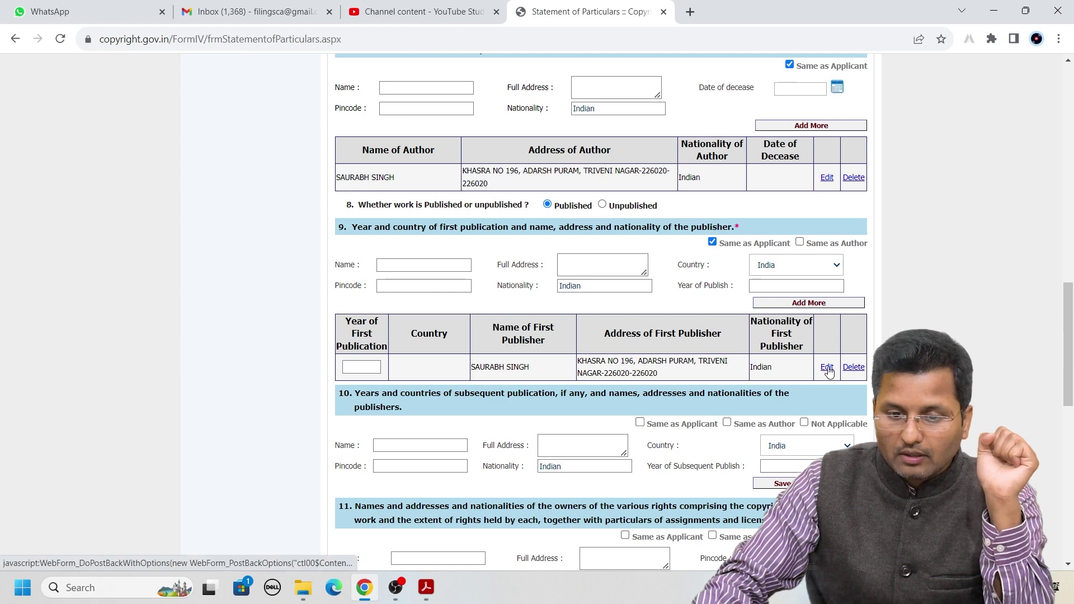
click(796, 286)
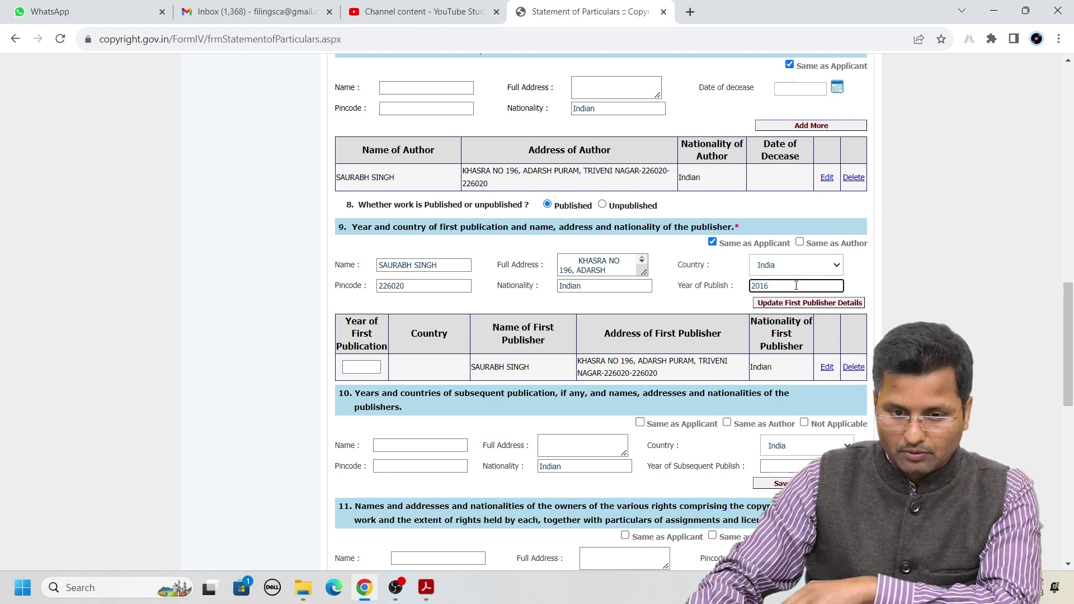
click(784, 304)
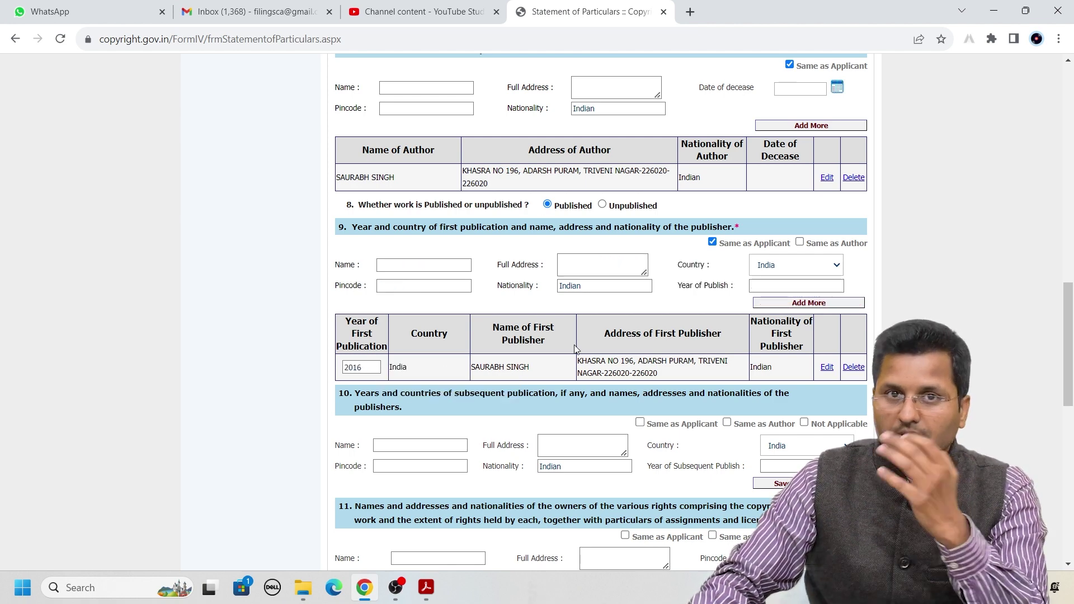
scroll(369, 290, down, 3)
Add the applicant as subsequent publisher in section 10 with year 2023, India
drag(340, 186, 451, 201)
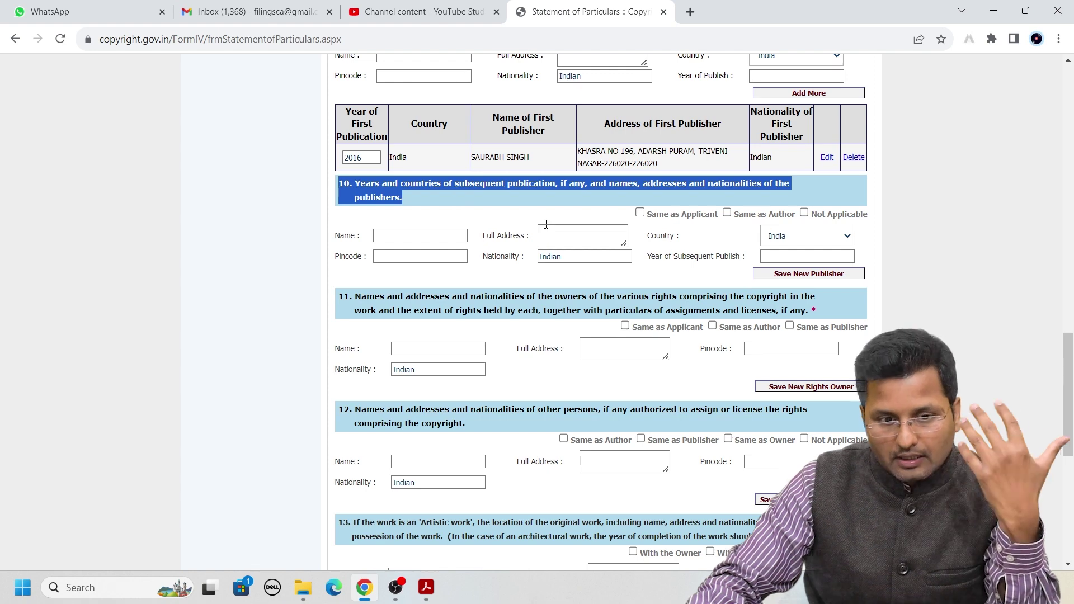
click(584, 198)
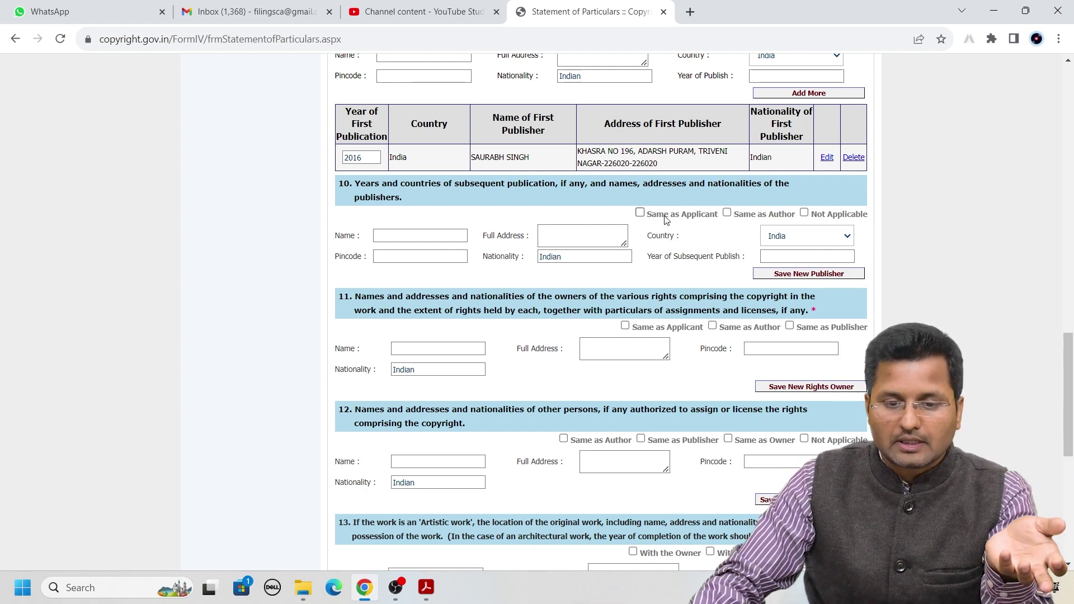
click(639, 213)
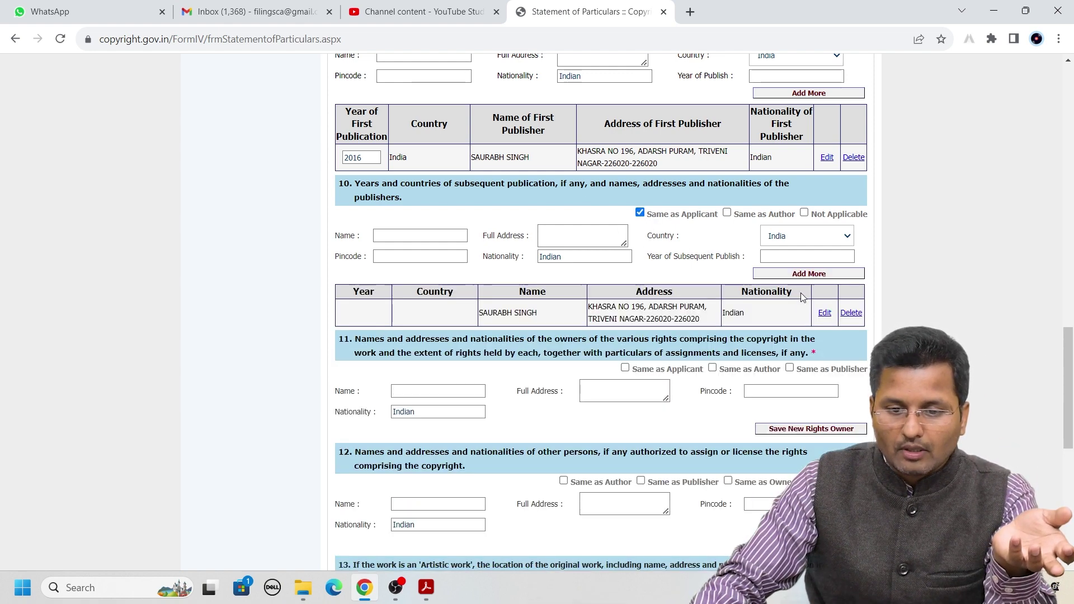
click(824, 313)
click(784, 257)
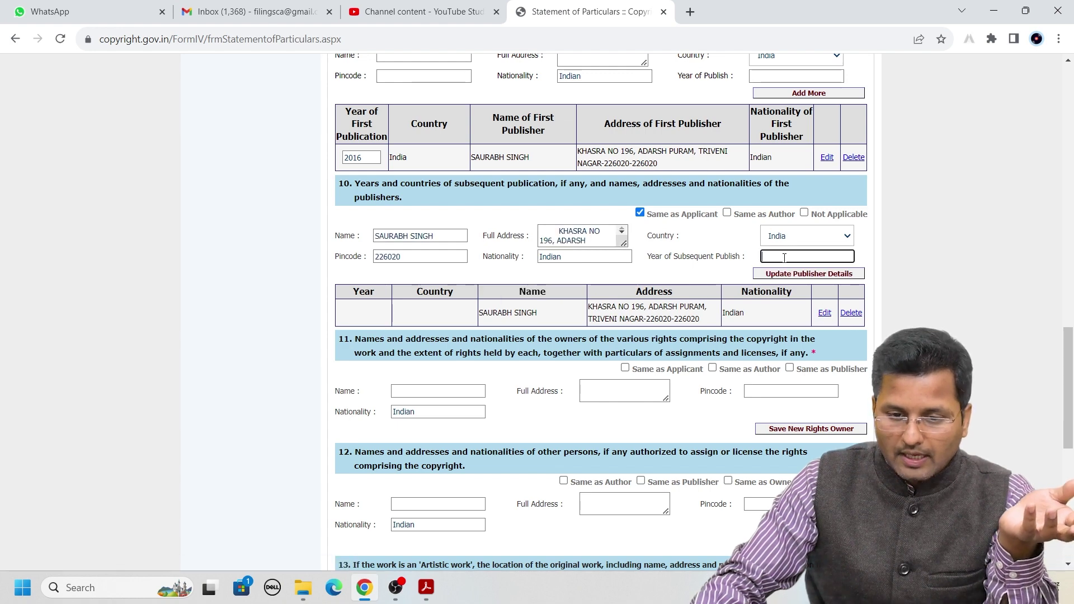
text(2023)
click(786, 275)
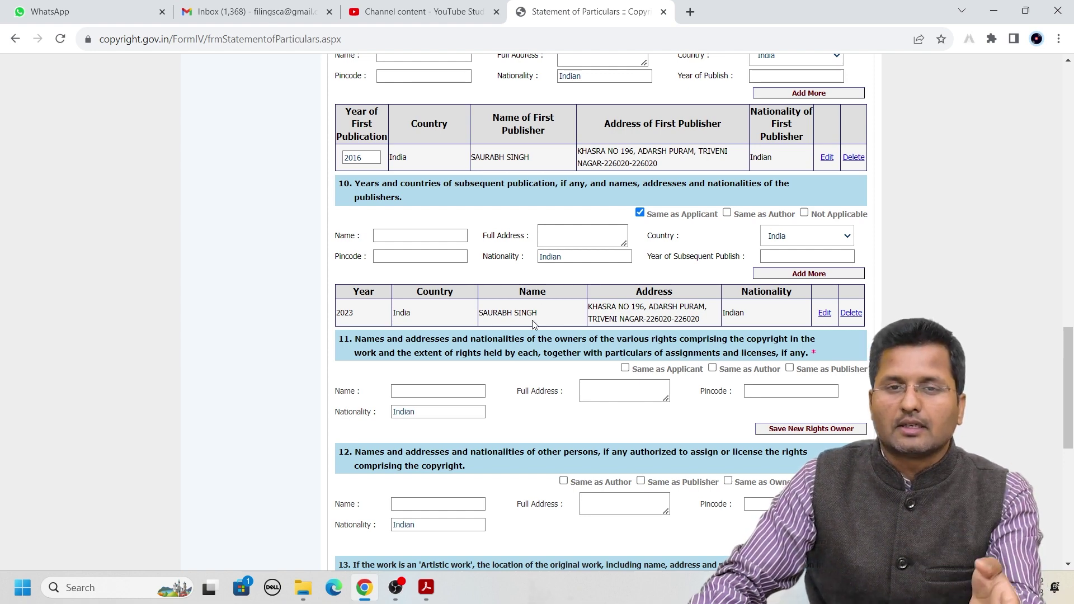
scroll(537, 330, up, 3)
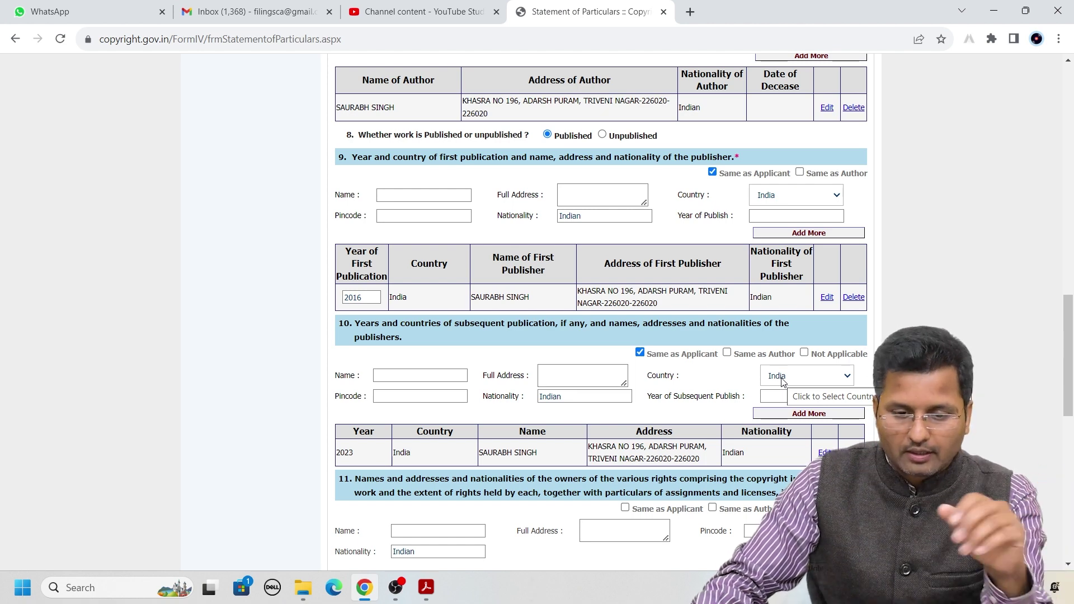
scroll(780, 378, down, 2)
Scroll down through the form to the section 11 rights-owner table
scroll(778, 377, up, 3)
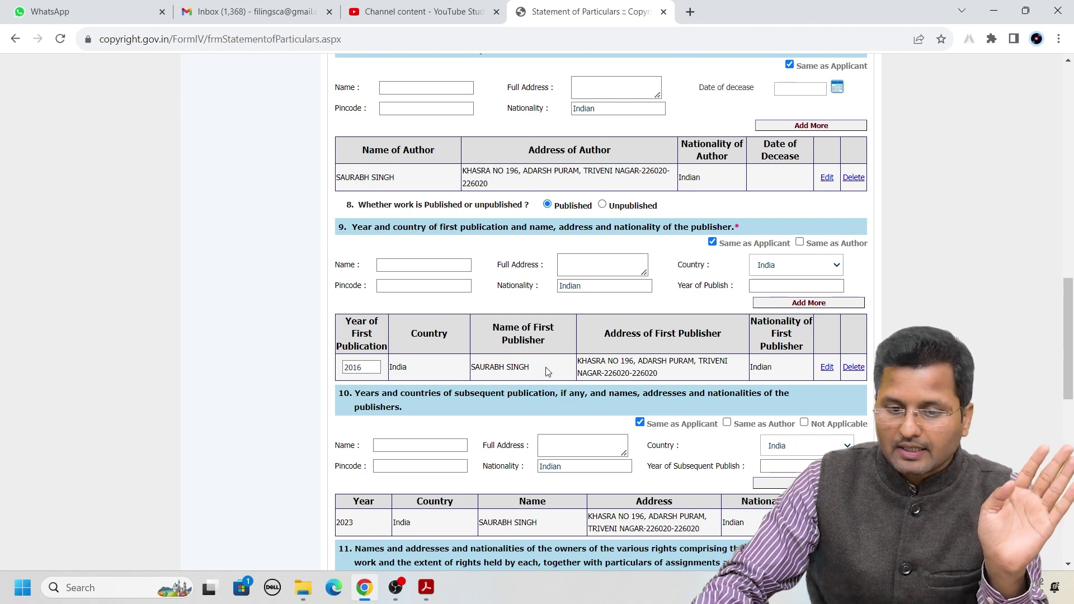
scroll(738, 372, down, 3)
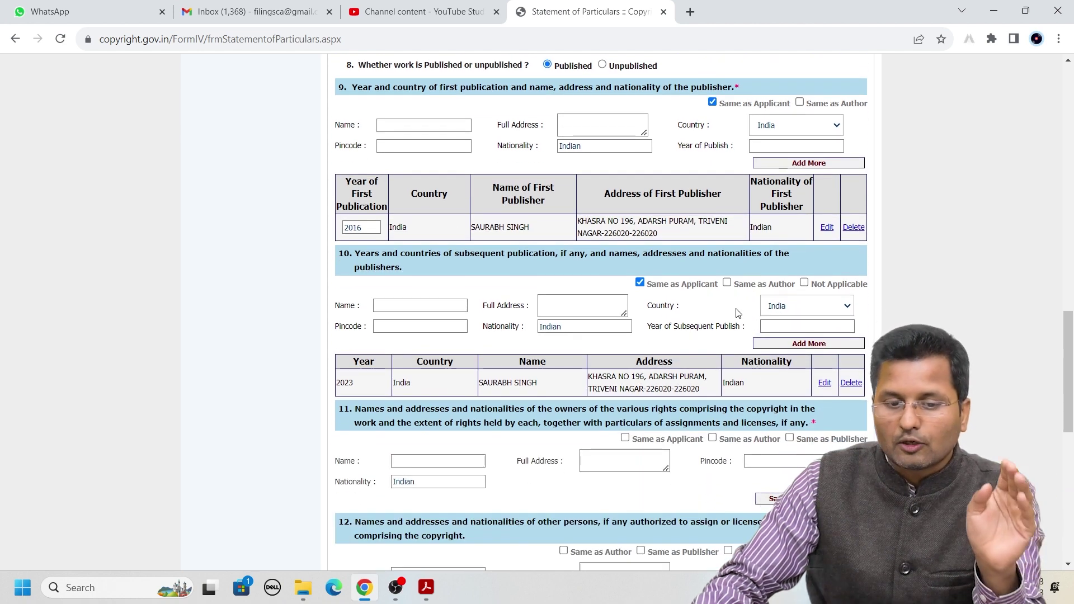
scroll(737, 313, down, 1)
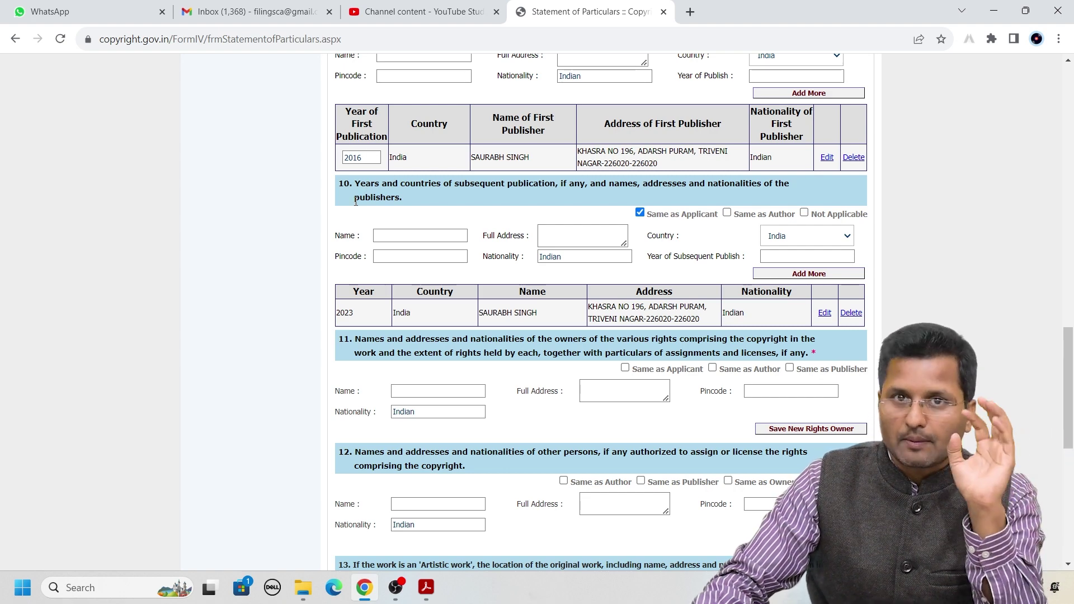
scroll(355, 202, down, 3)
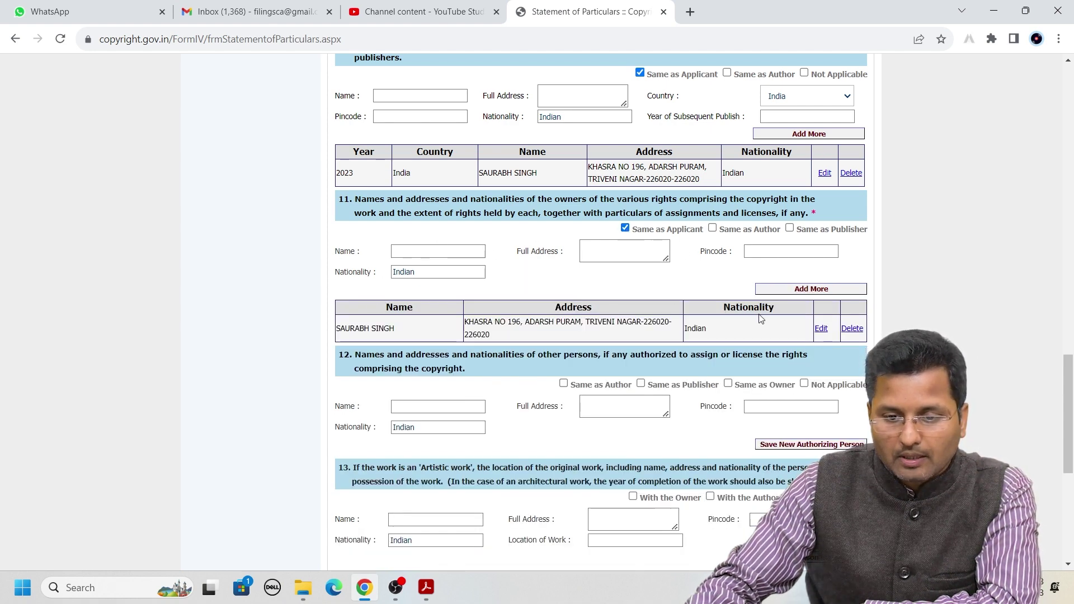
scroll(783, 268, down, 1)
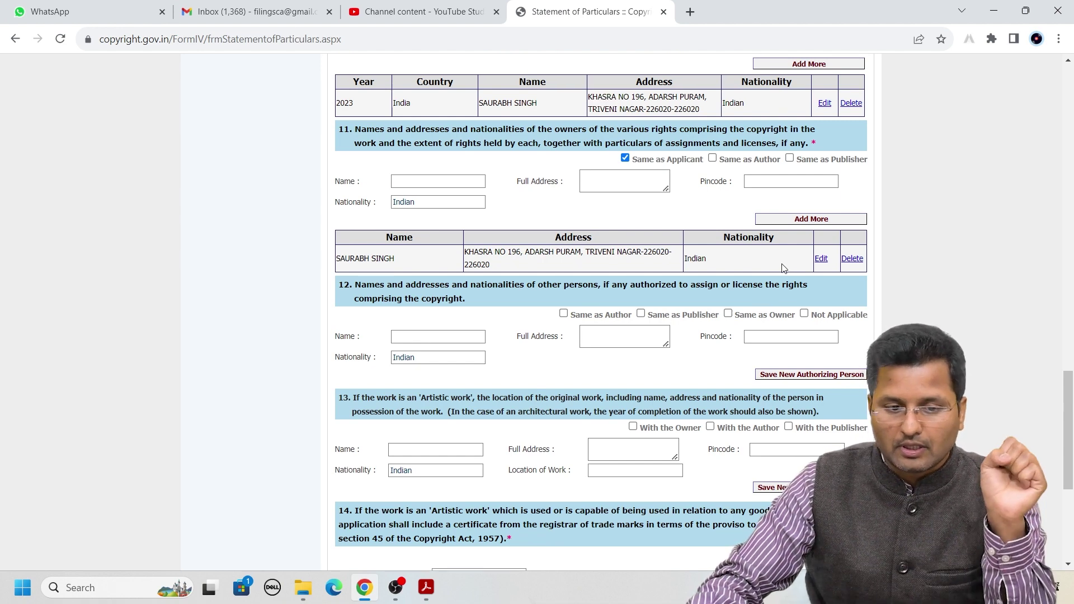
scroll(347, 283, down, 1)
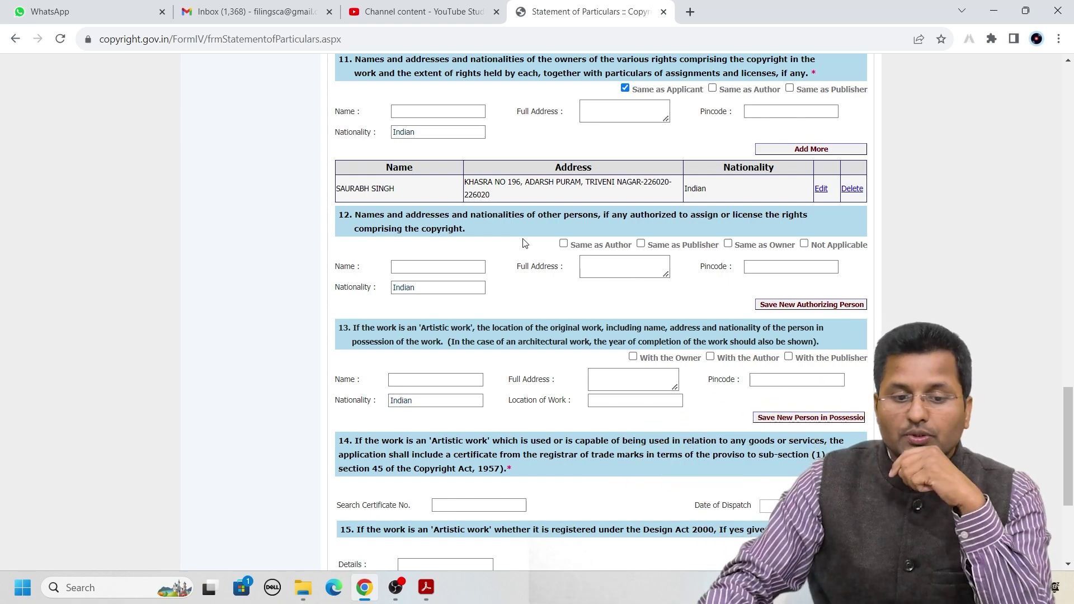
Tick Same as Owner in section 12 to list the owner as the authorized person
click(436, 270)
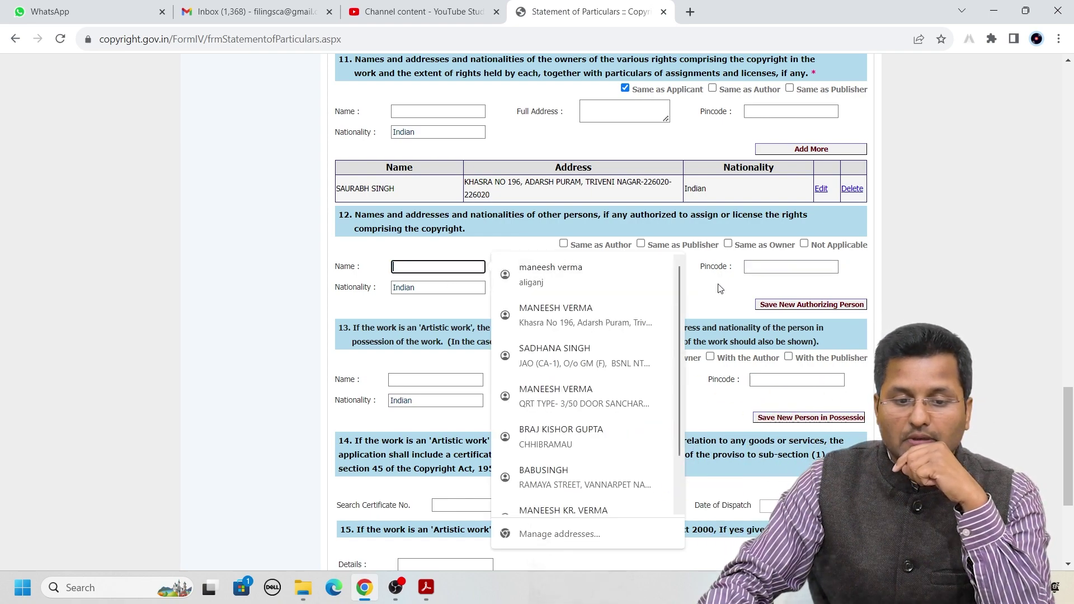
click(452, 290)
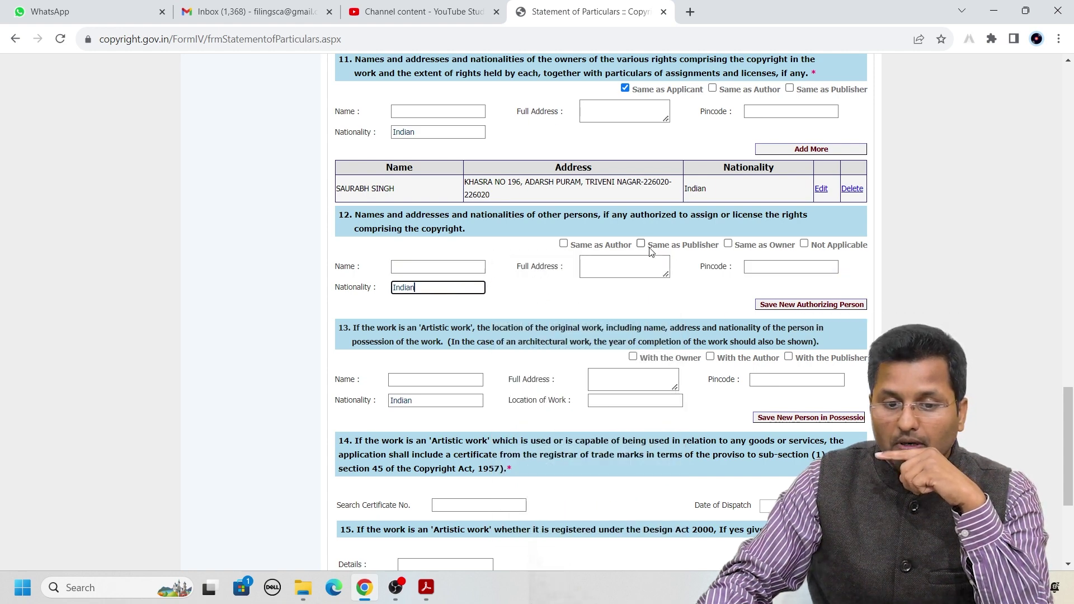
click(741, 306)
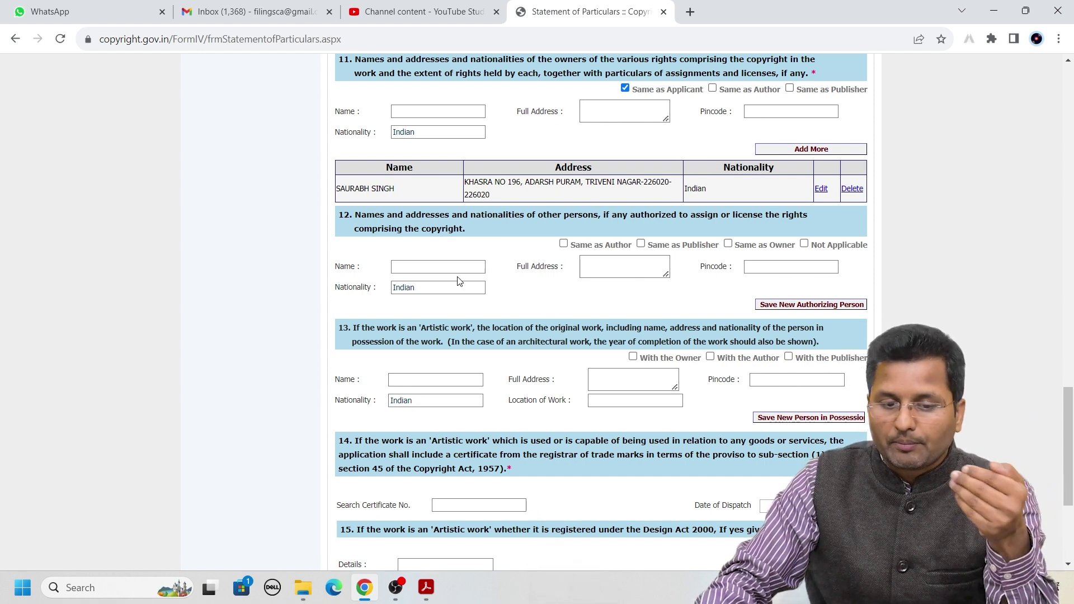
click(729, 244)
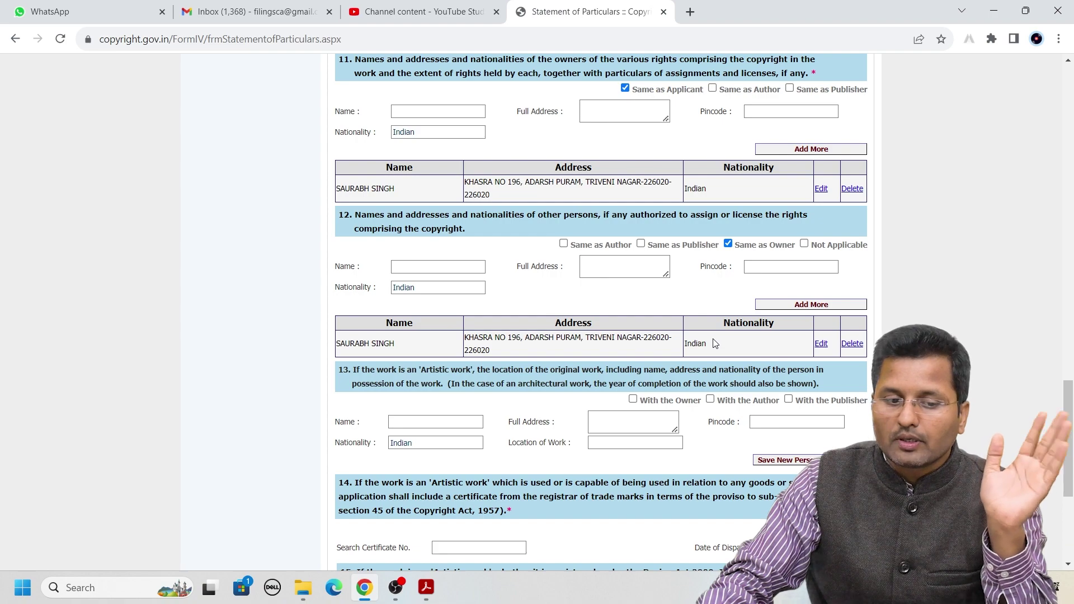
scroll(547, 273, down, 5)
scroll(523, 173, up, 3)
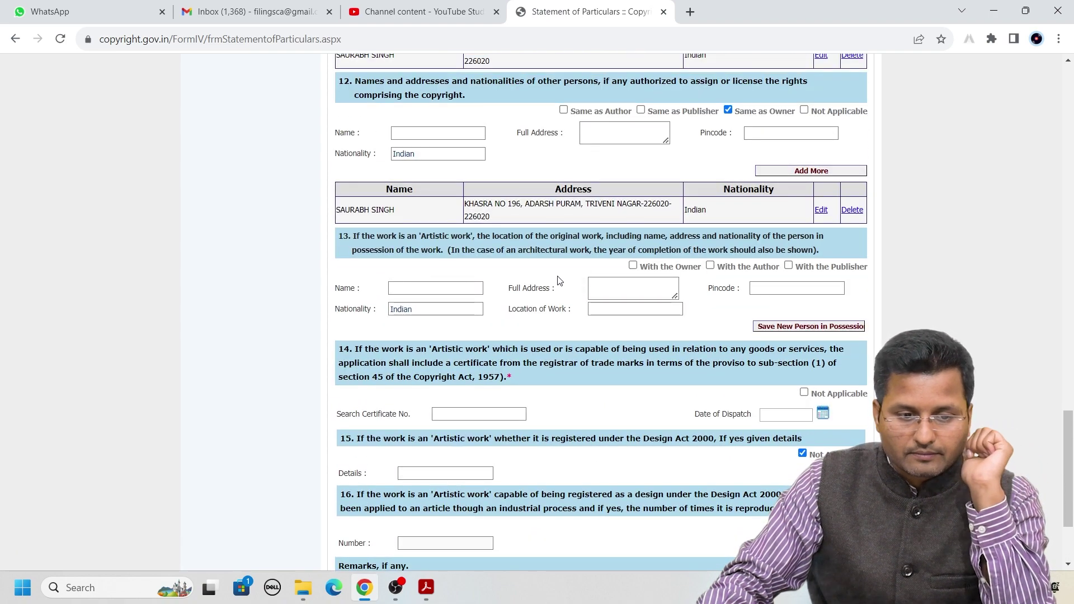
Mark the owner as holder of the original work in section 13
click(632, 266)
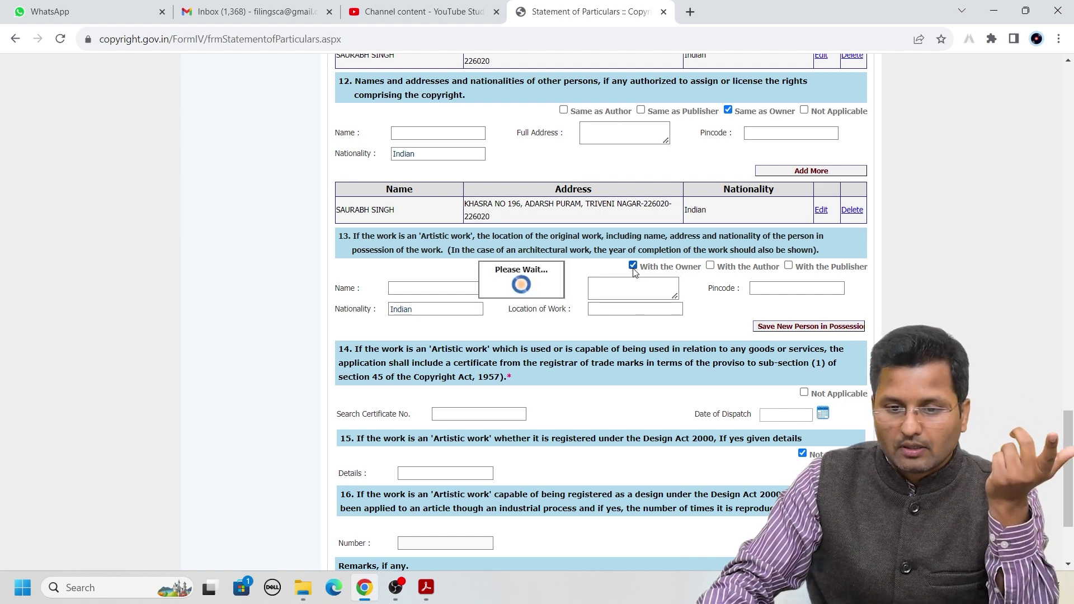
click(633, 267)
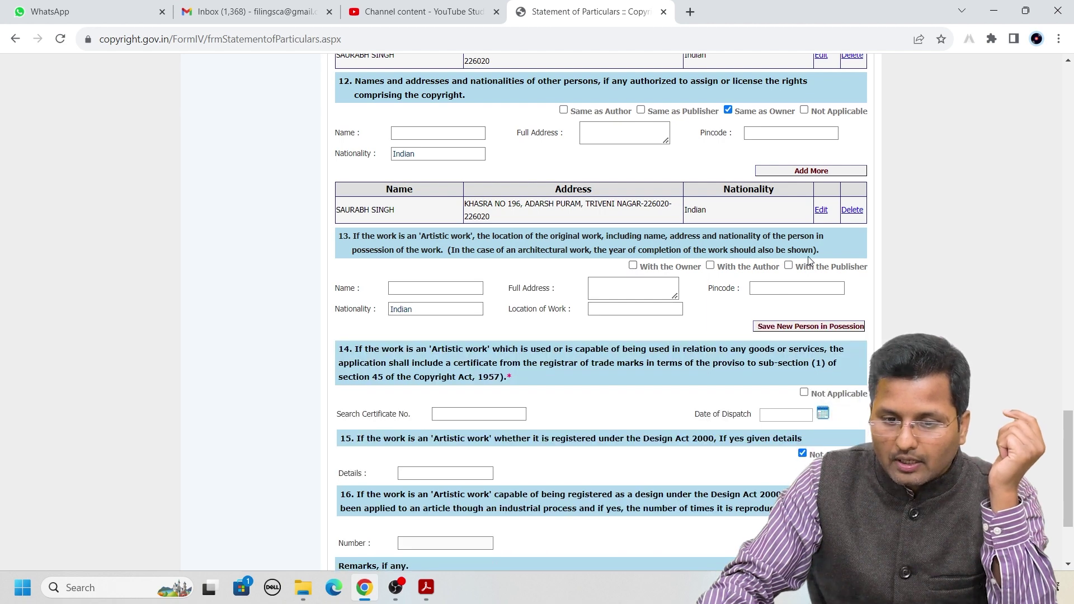
drag(827, 250, 341, 238)
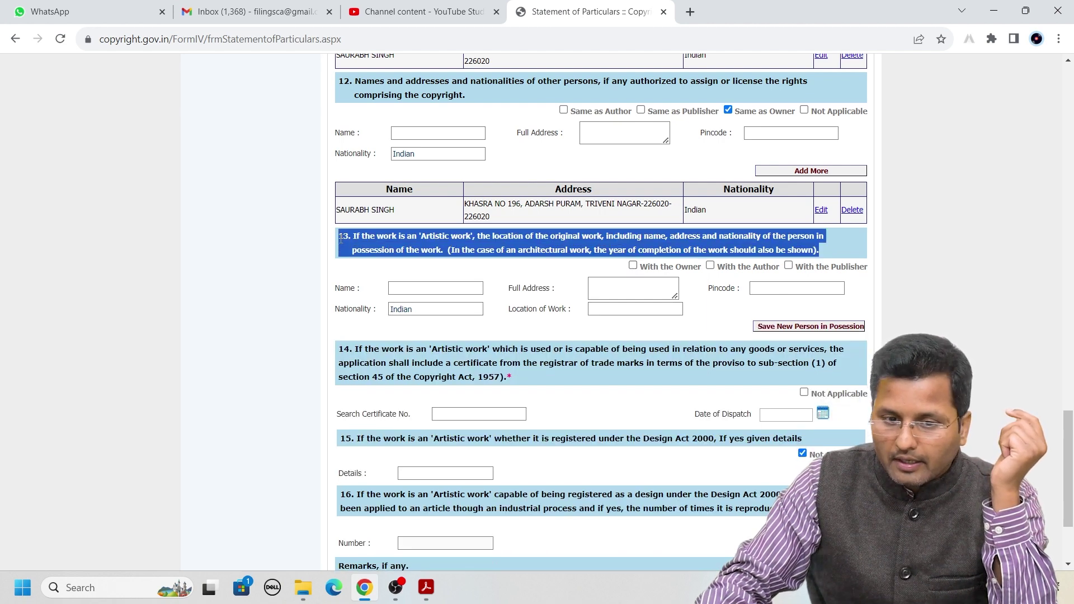
click(688, 283)
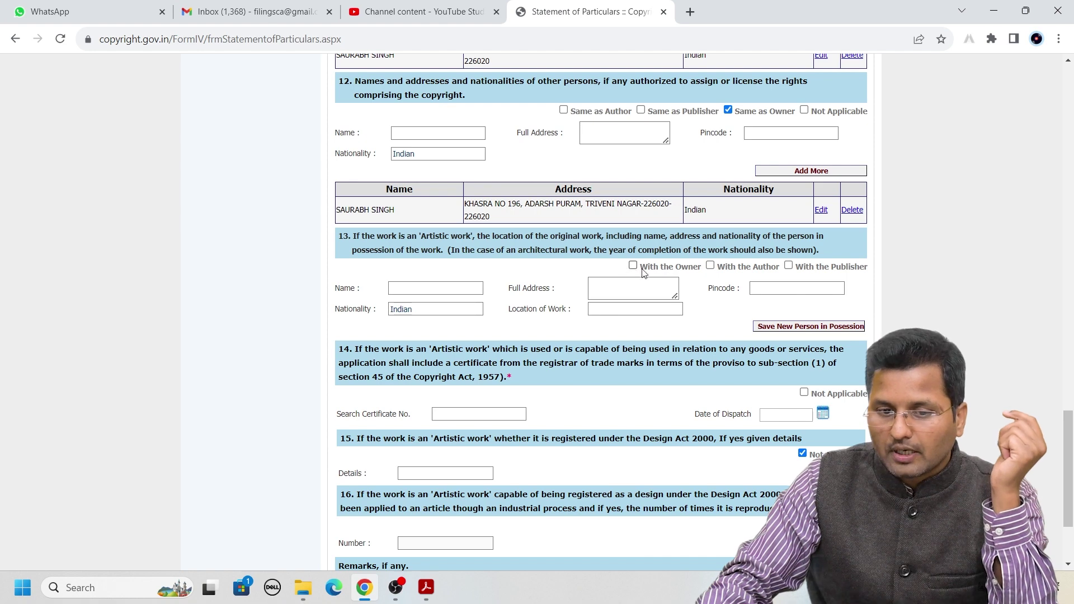
scroll(620, 267, up, 2)
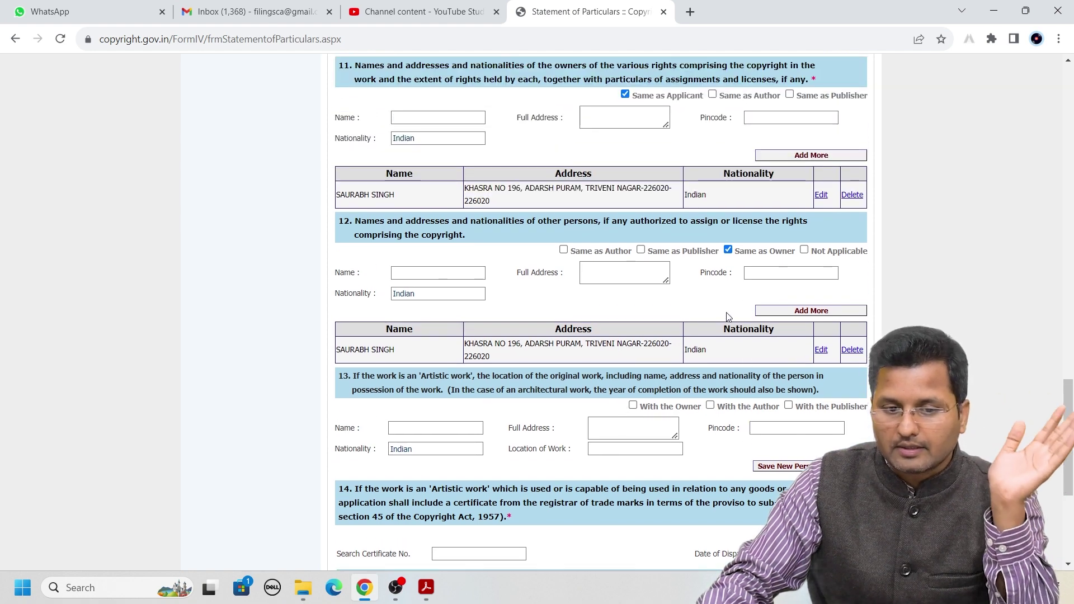
scroll(548, 288, down, 1)
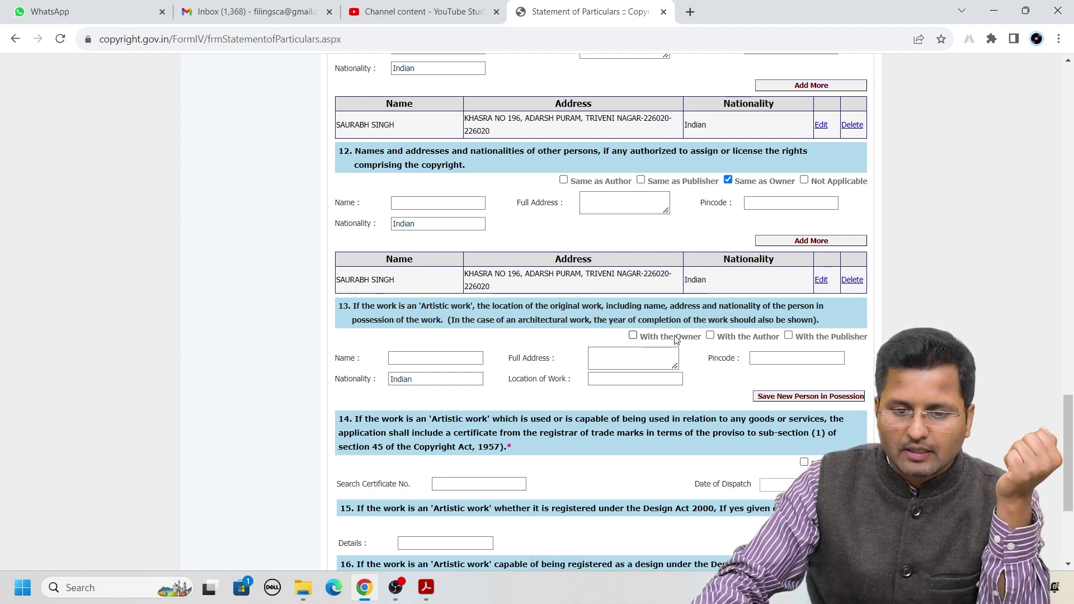
click(633, 336)
scroll(688, 269, down, 2)
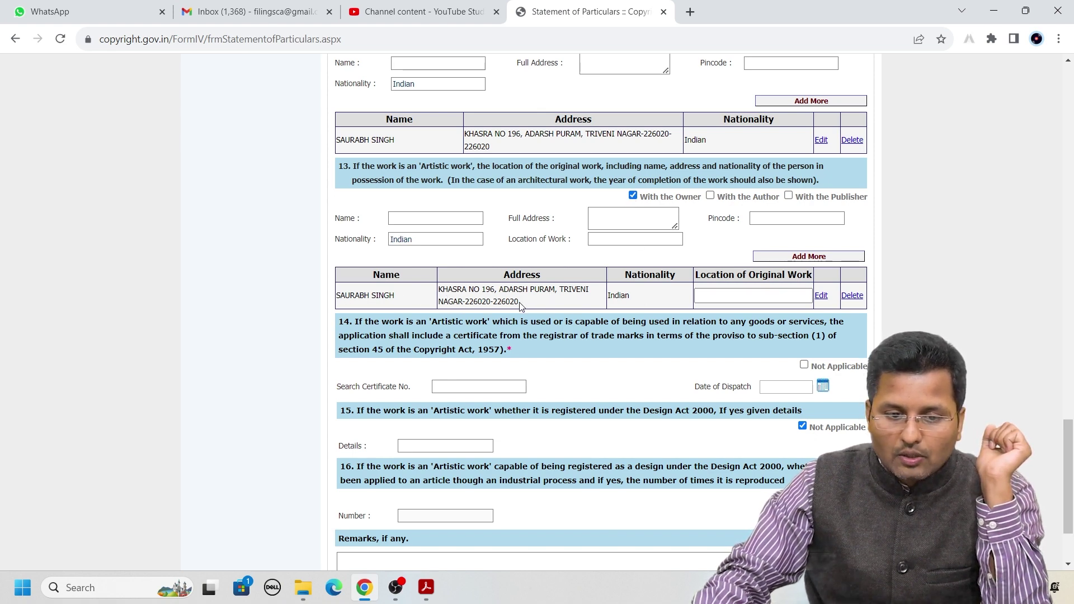
Edit the owner's section 13 row to set Location of Work to GOA
drag(519, 302, 439, 289)
click(469, 290)
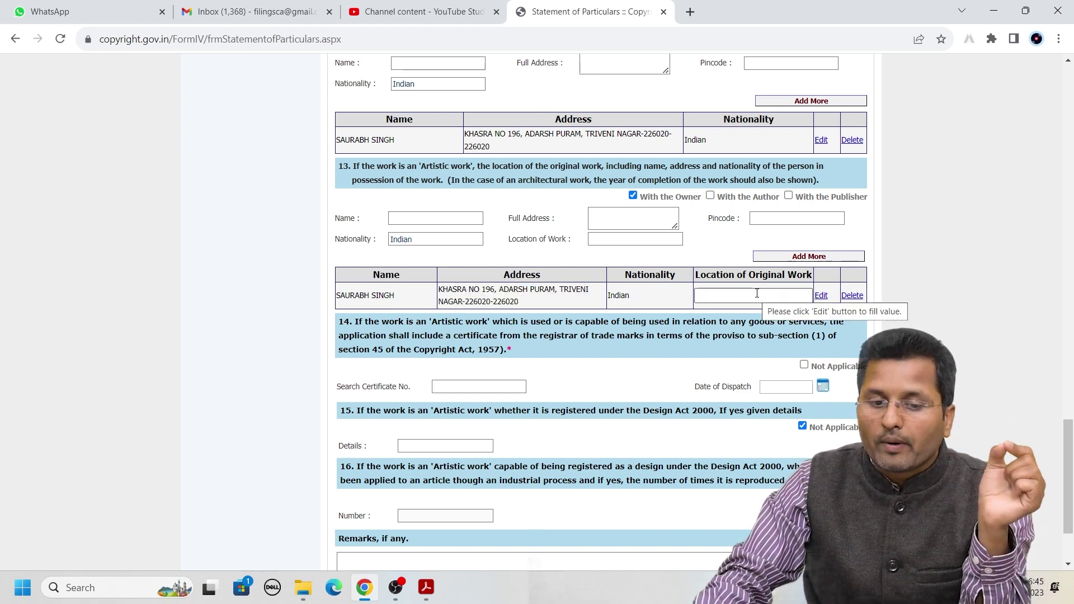
click(820, 296)
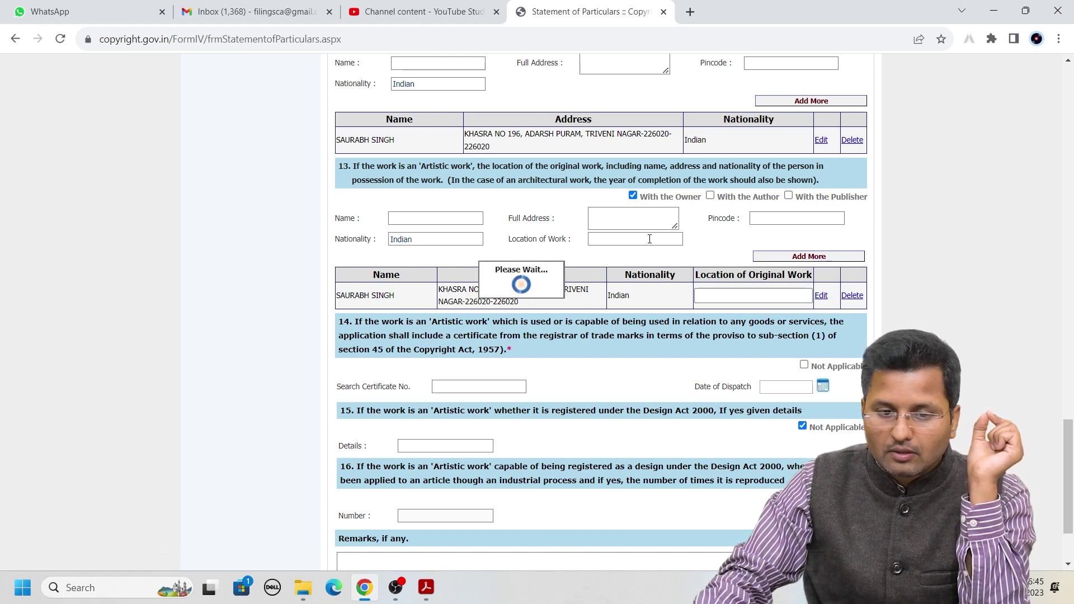
click(613, 242)
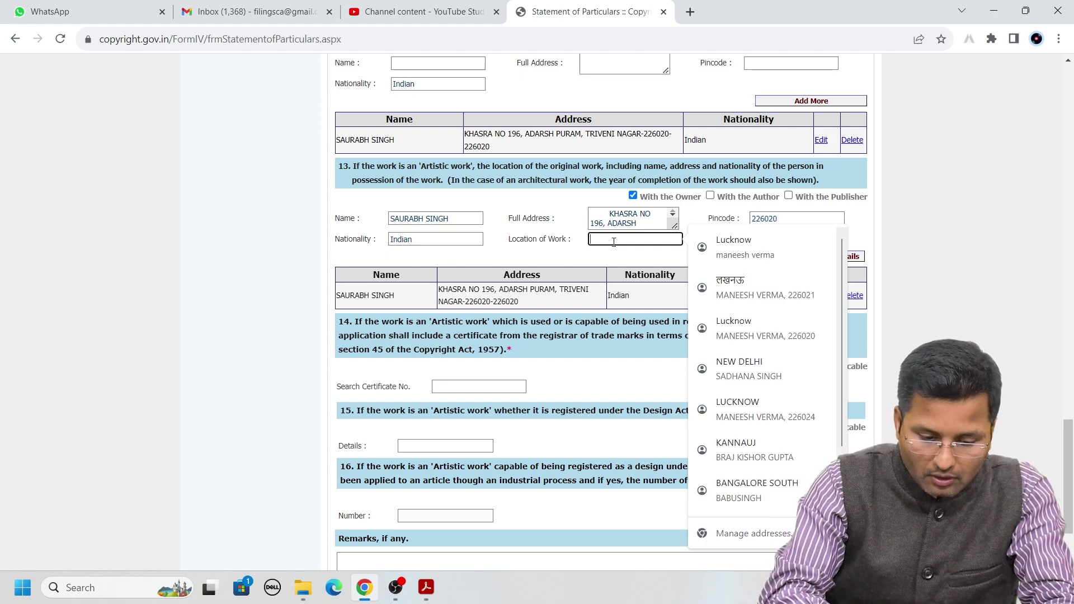
text(GOA)
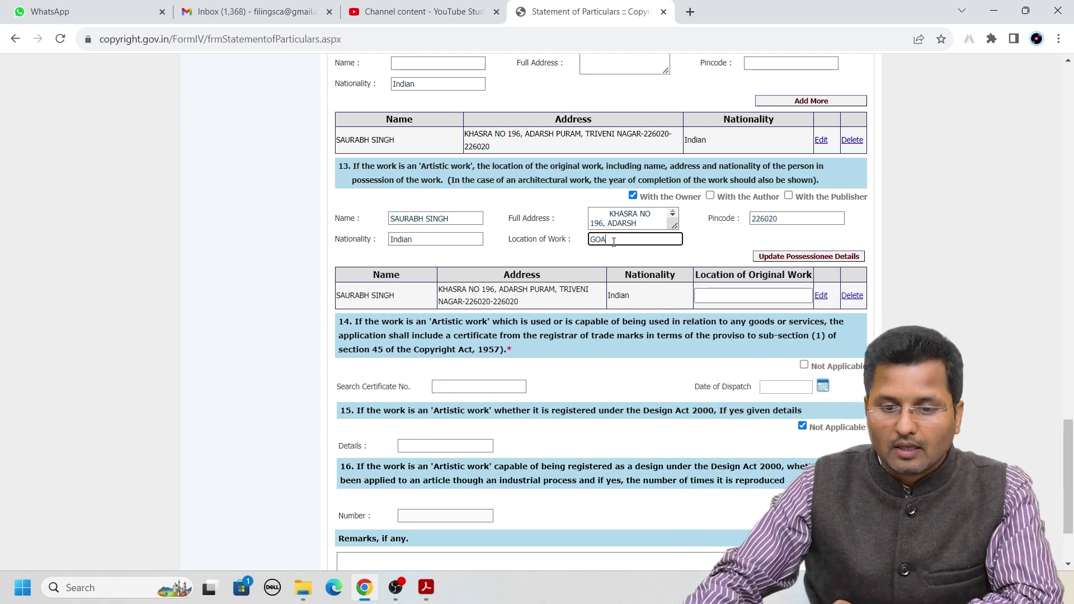
click(778, 257)
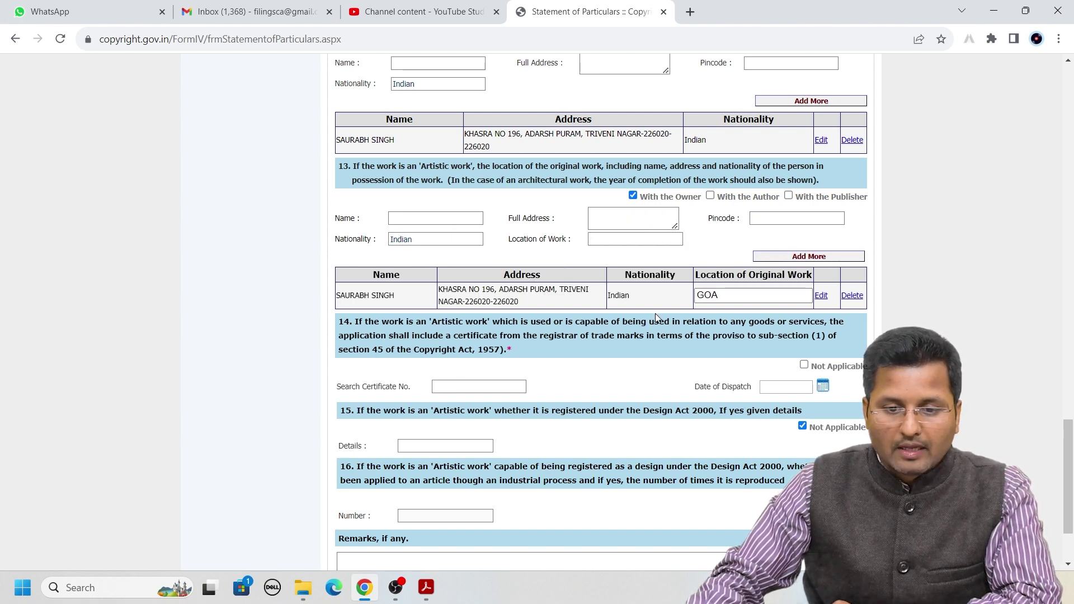
scroll(730, 315, down, 1)
click(735, 312)
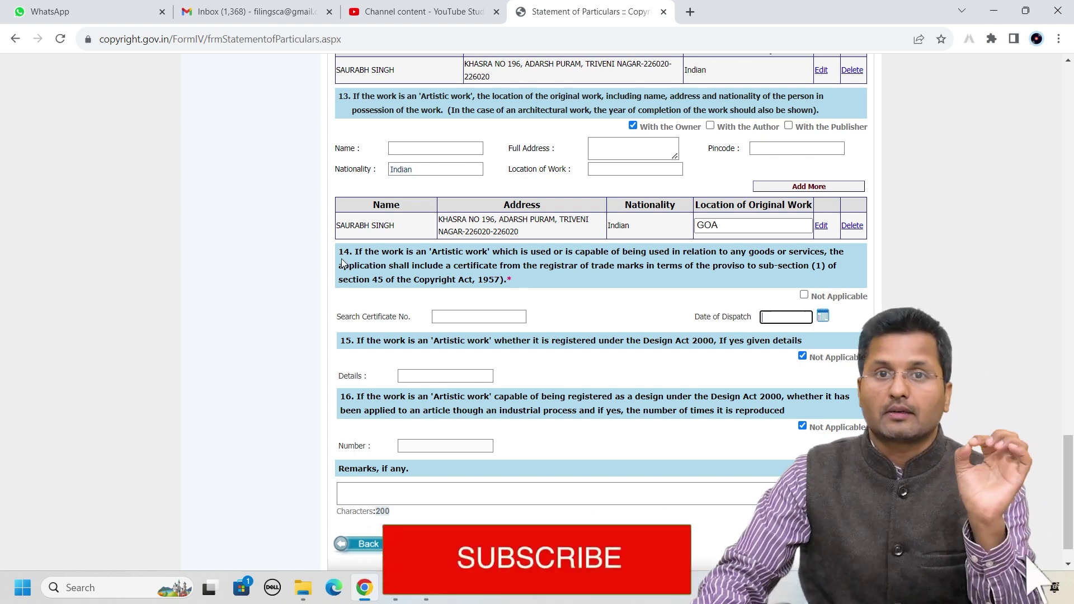
drag(338, 250, 516, 278)
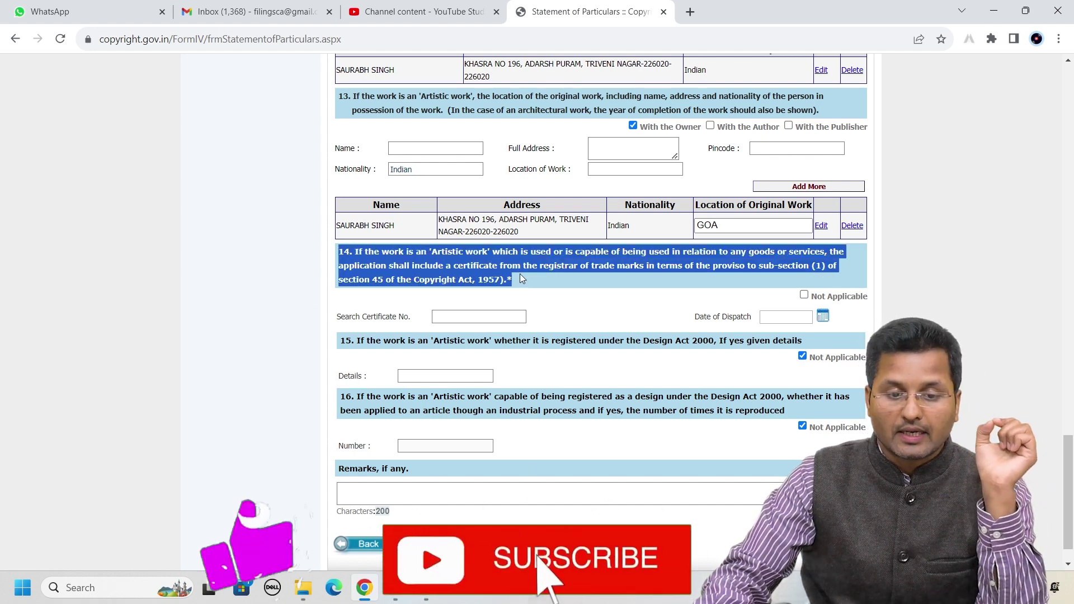
click(530, 278)
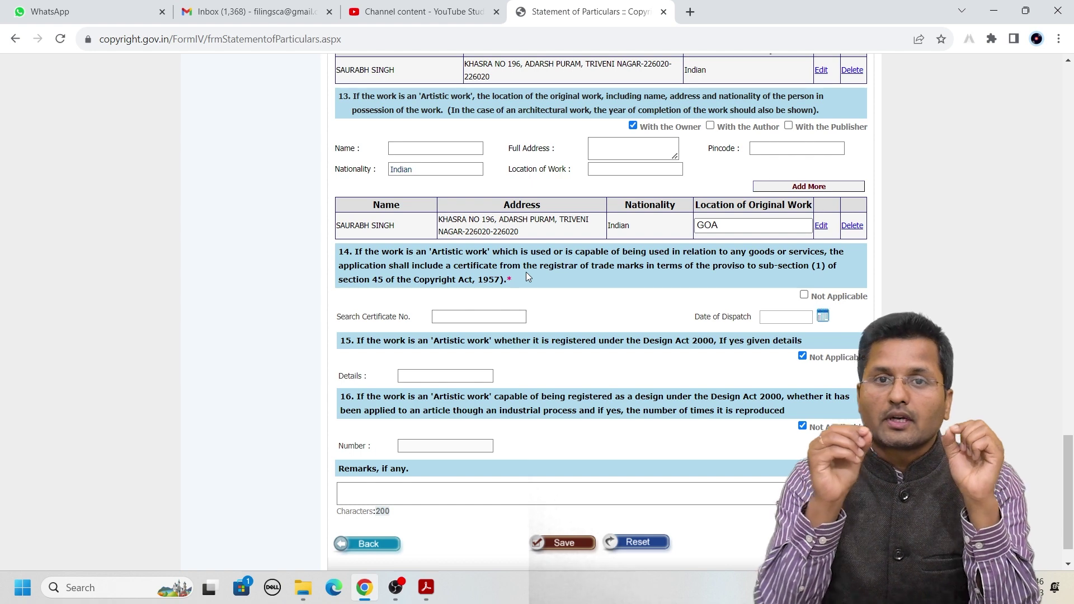
click(492, 316)
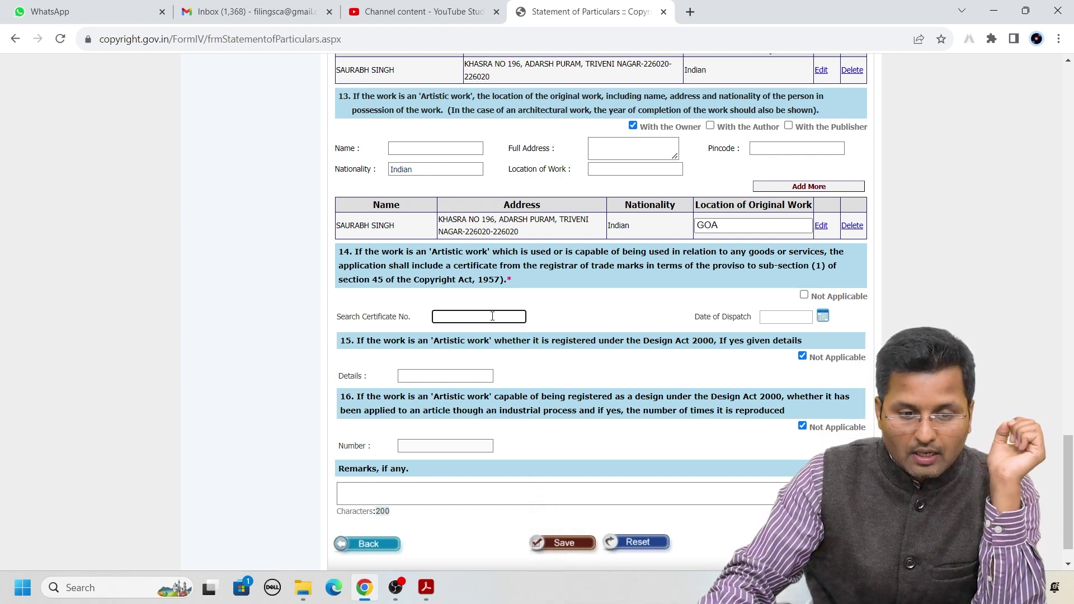
click(783, 318)
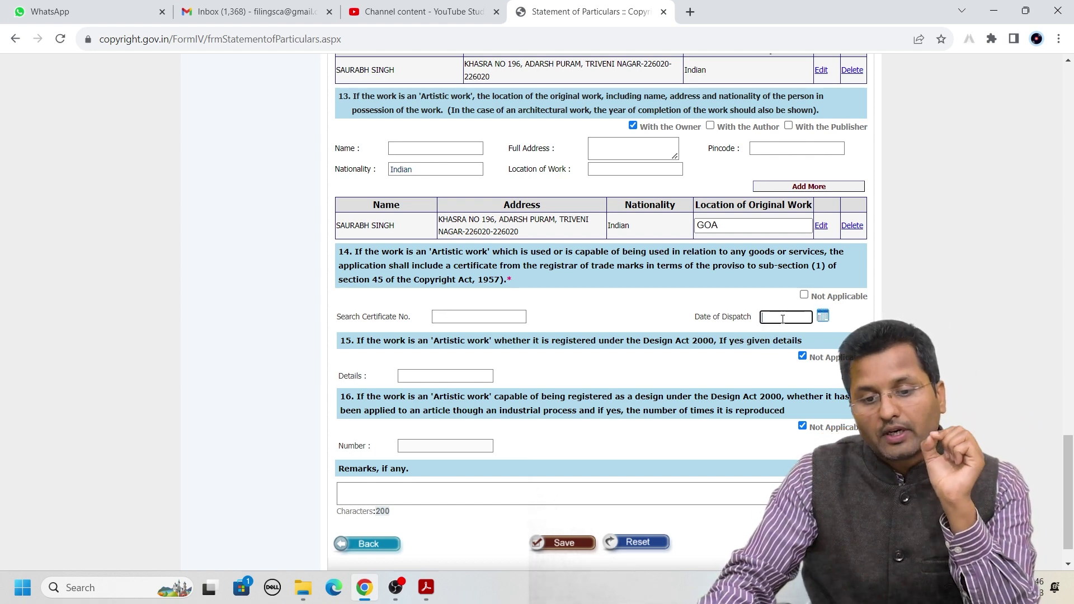
click(426, 587)
scroll(502, 322, up, 1)
scroll(502, 322, down, 3)
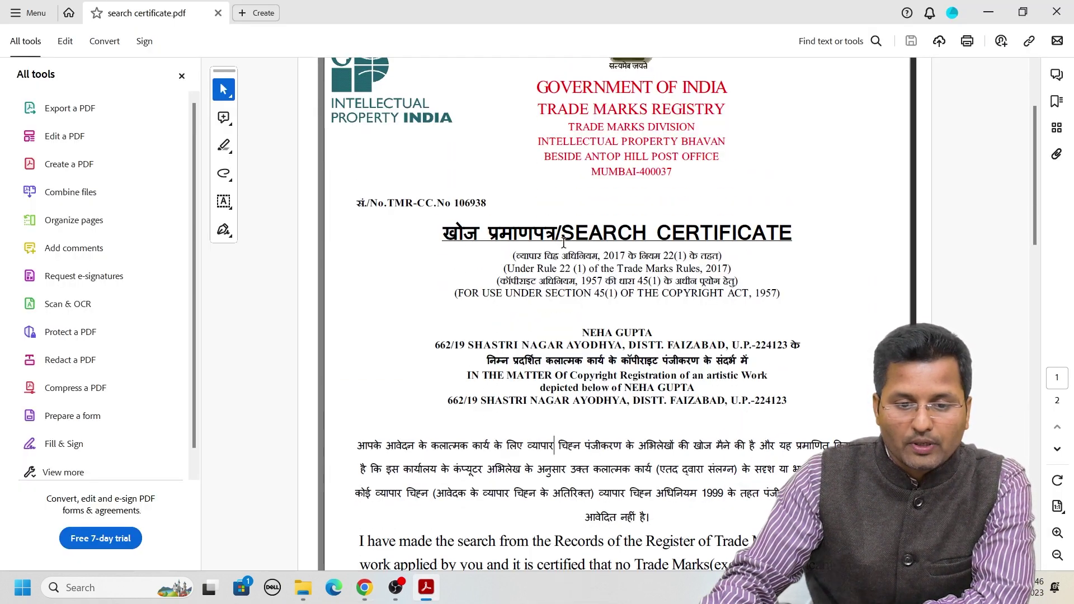
drag(562, 230, 761, 223)
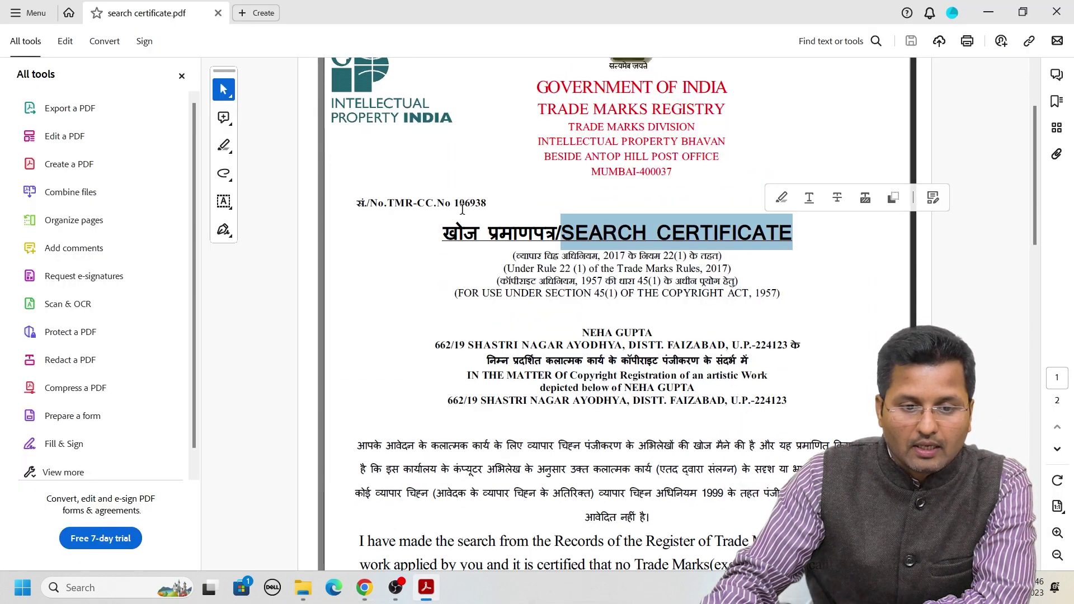
double_click(484, 203)
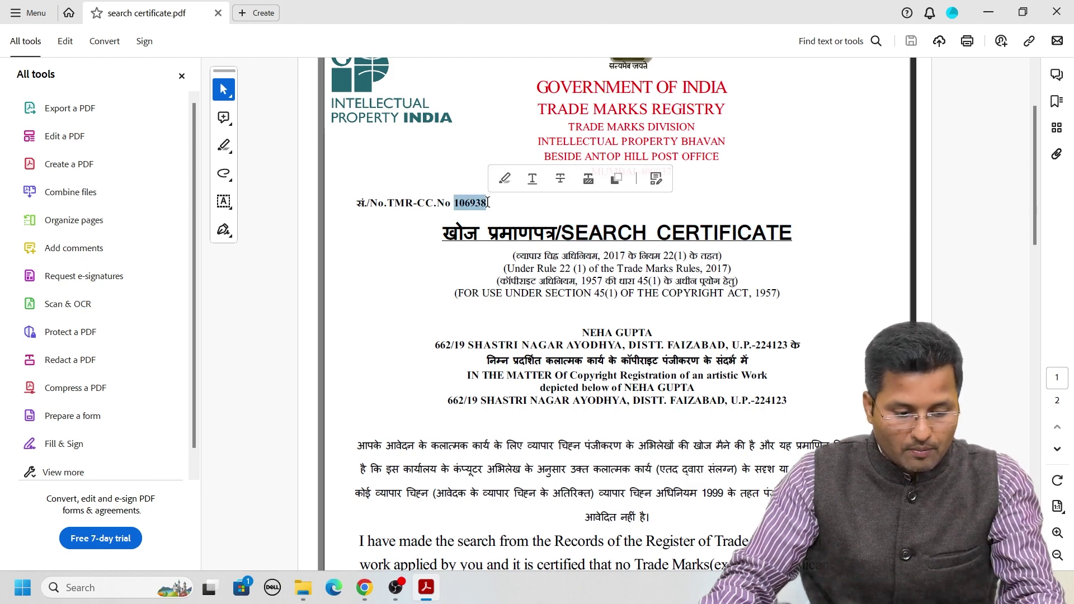
scroll(529, 369, down, 3)
scroll(529, 369, down, 3)
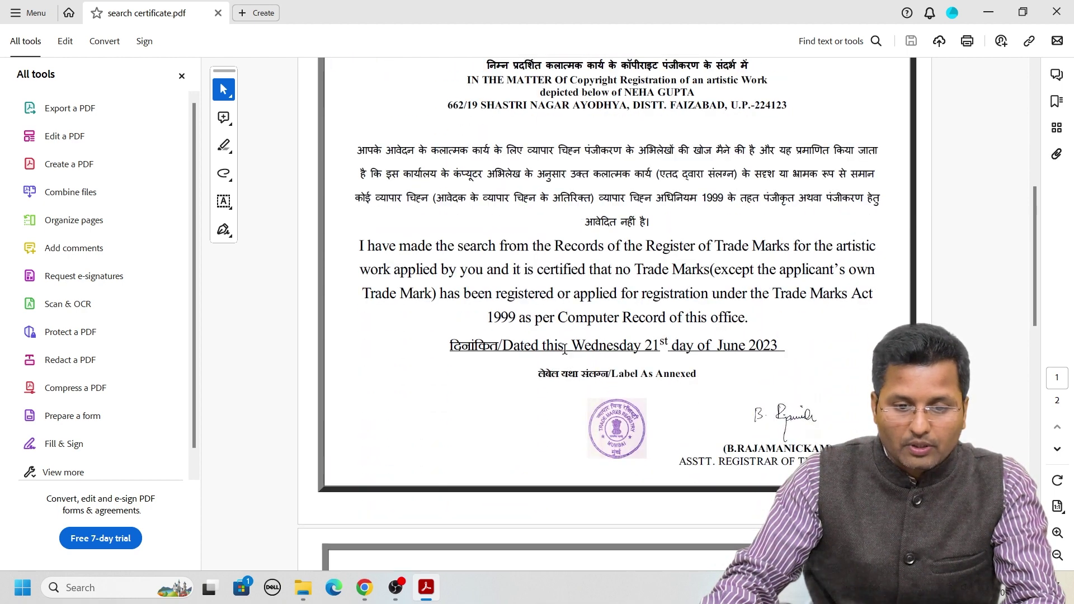
drag(450, 343, 778, 343)
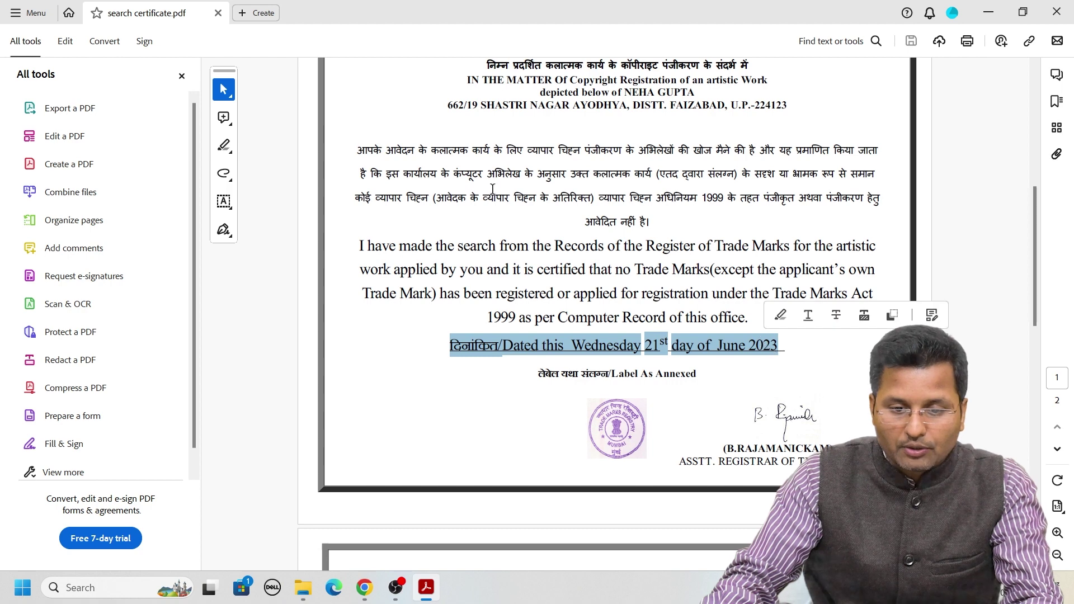
scroll(494, 192, up, 5)
Enter 123456 as the Search Certificate No. in question 14
key(alt+Tab)
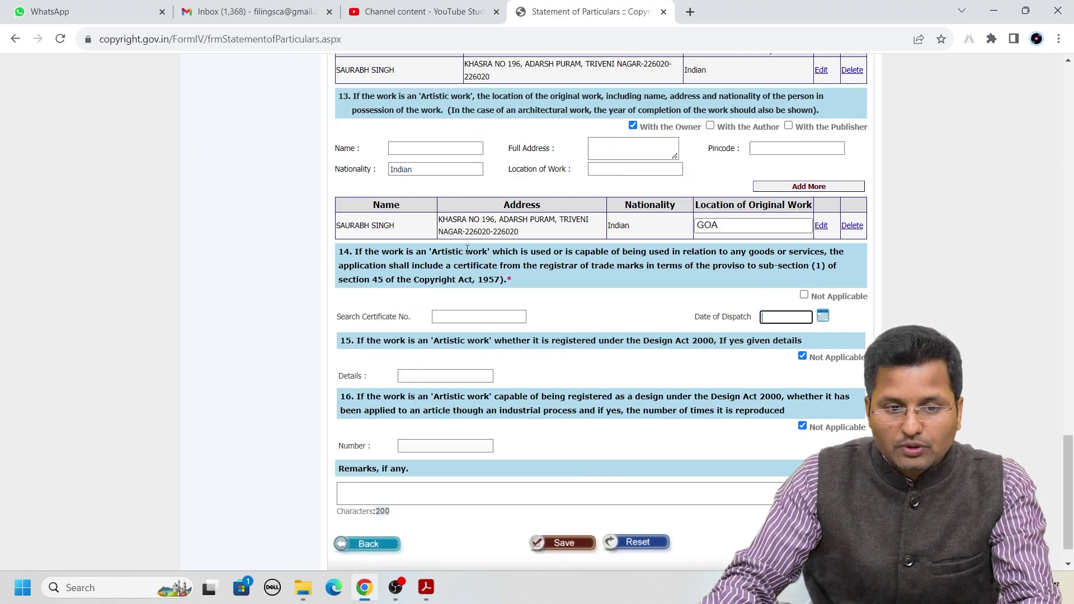
click(465, 318)
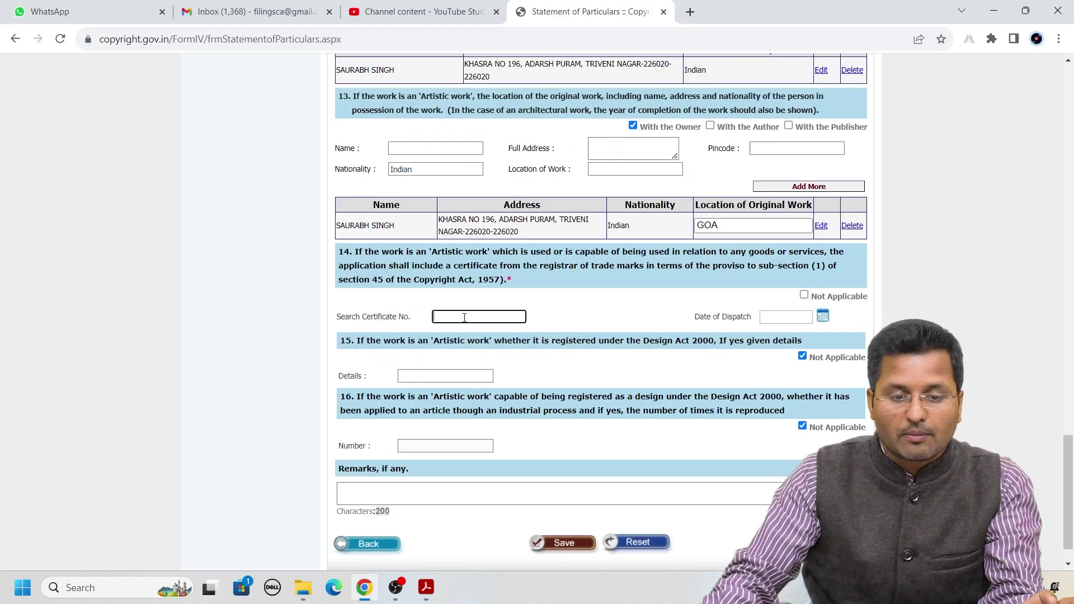
text(123456)
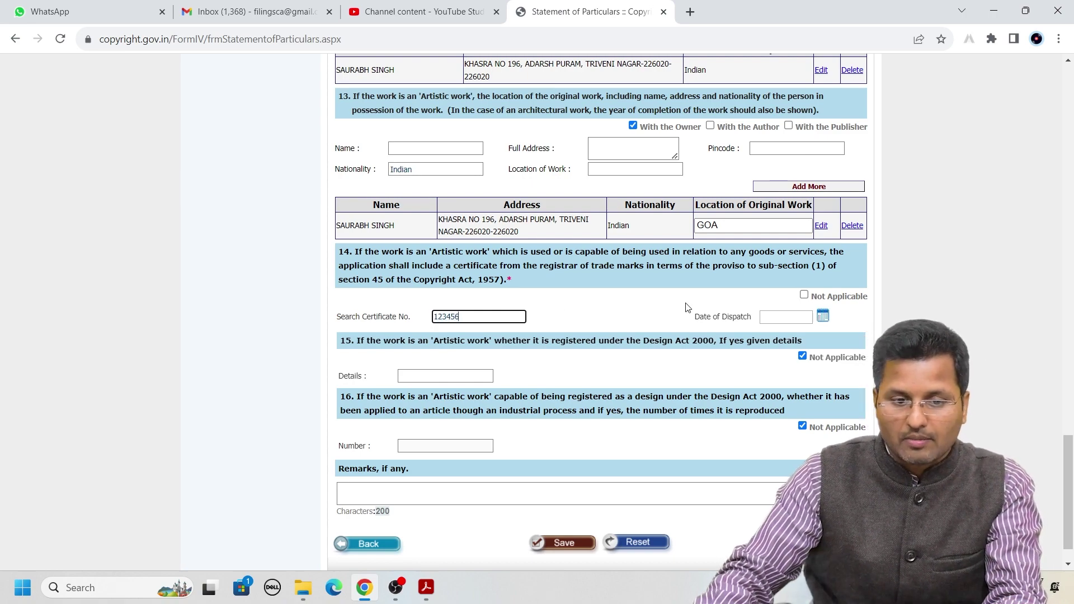
Check the certificate date in Acrobat and enter 21/06/2023 as the Date of Dispatch
click(764, 317)
key(alt+Tab)
scroll(754, 314, down, 5)
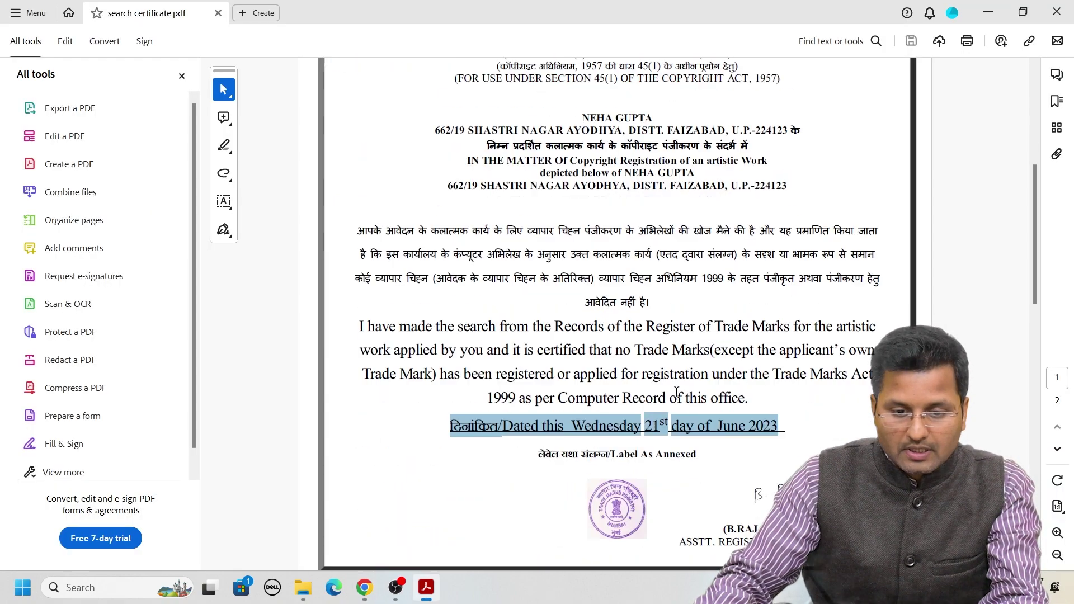
scroll(649, 302, up, 1)
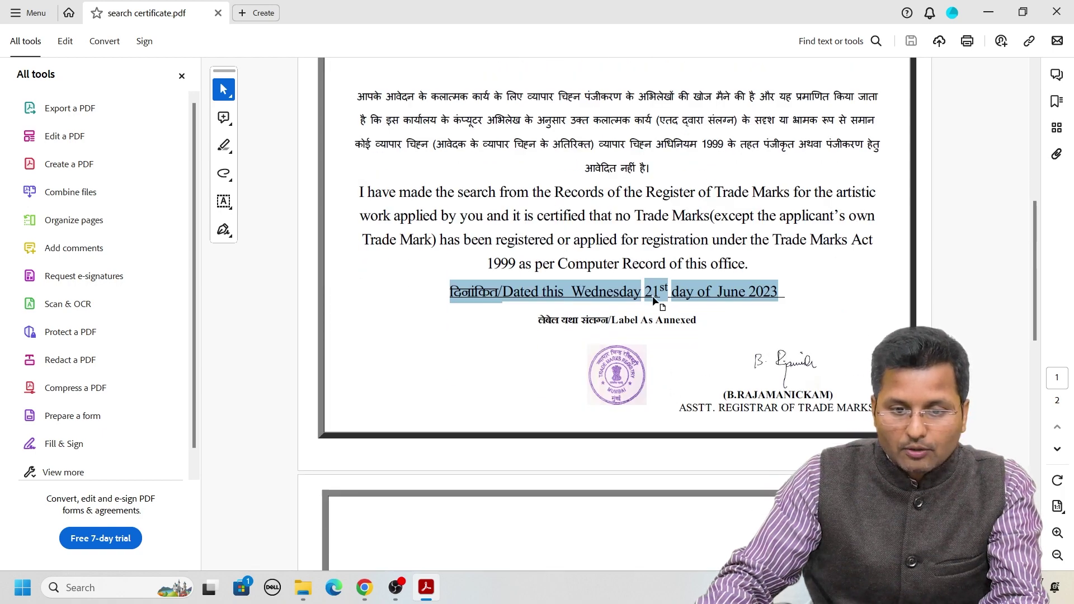
key(alt+Tab)
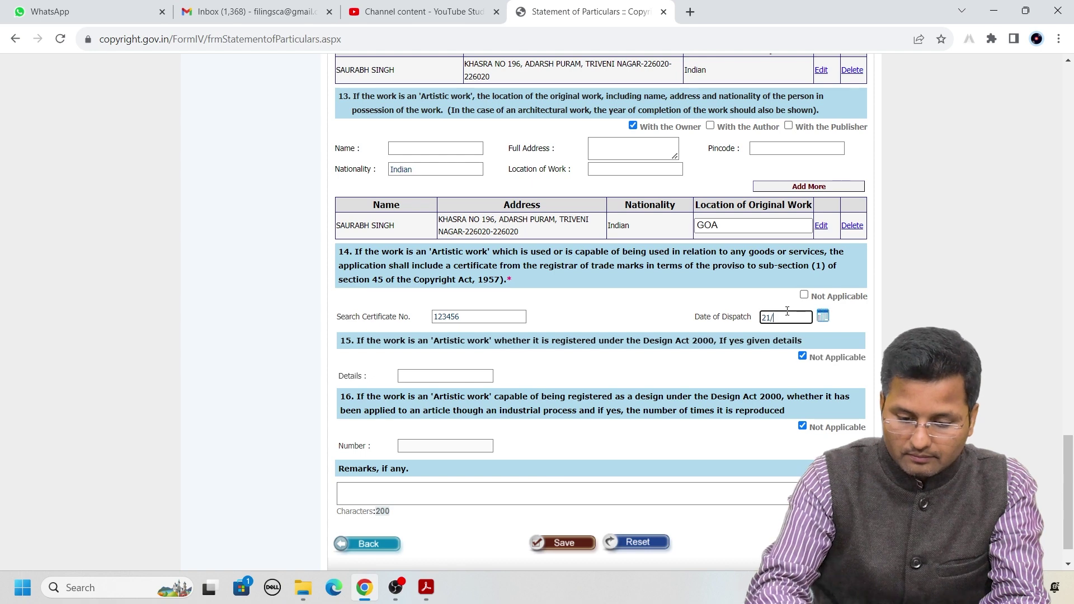
text(23)
click(672, 319)
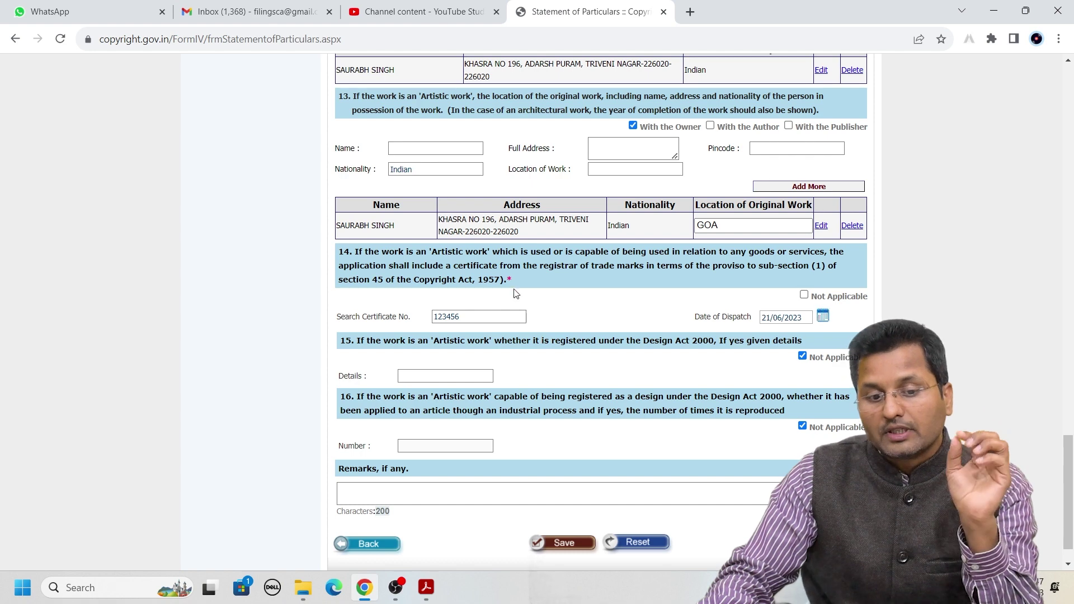
Review question 14 and the rest of the Statement of Particulars, then save it
drag(510, 279, 339, 255)
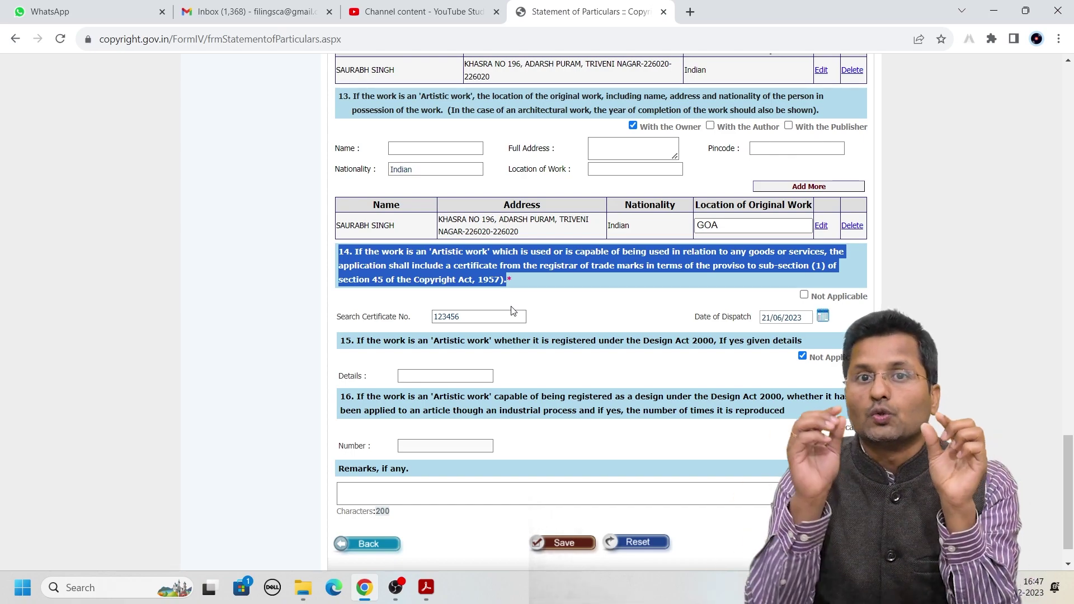
scroll(513, 311, up, 15)
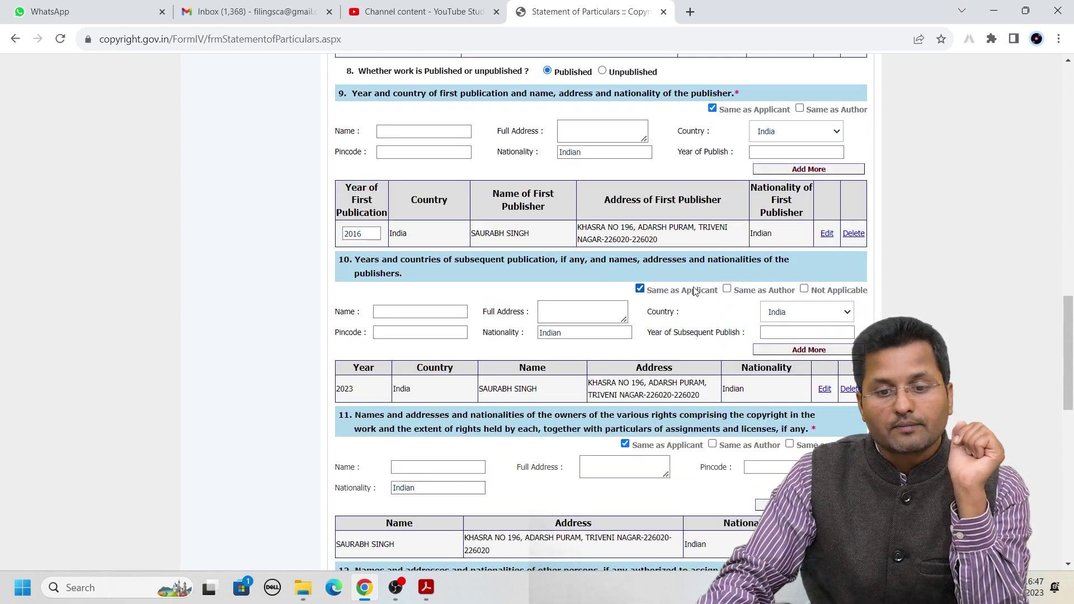
scroll(784, 239, up, 9)
scroll(731, 286, down, 2)
scroll(694, 307, down, 20)
click(541, 247)
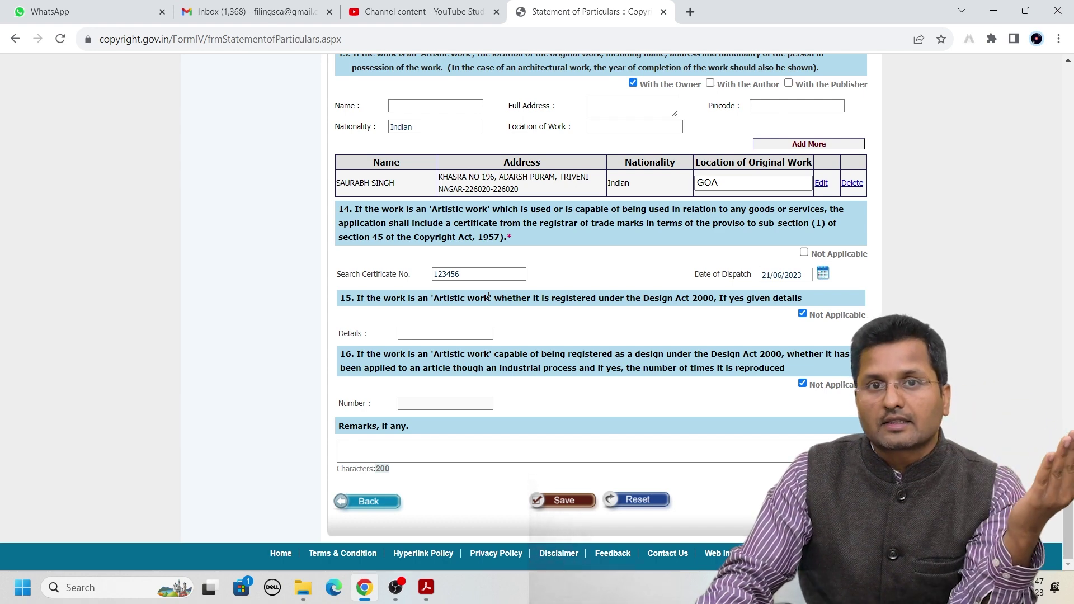
click(577, 500)
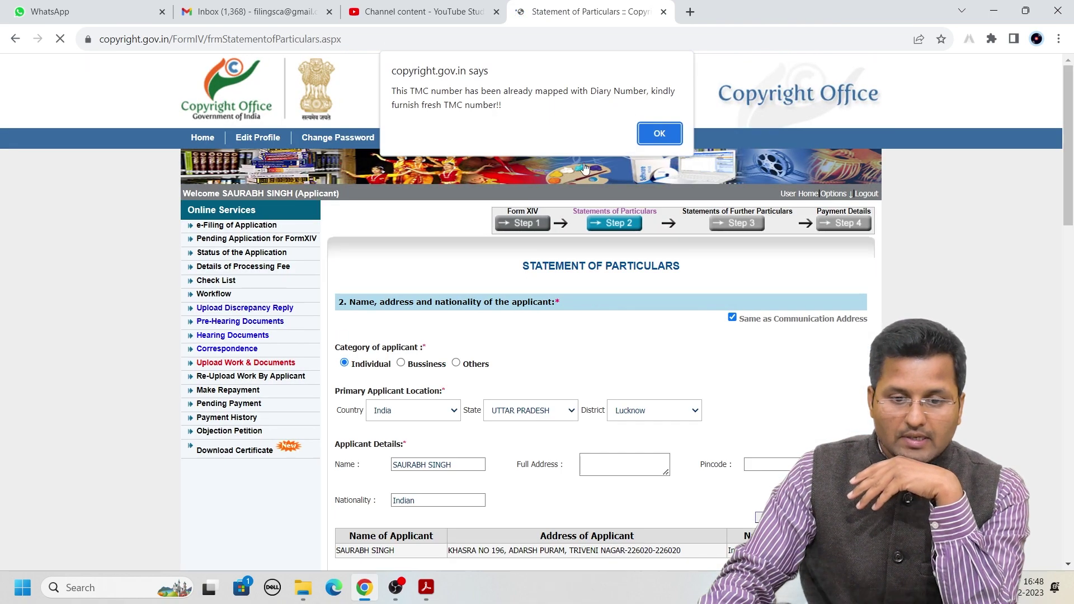
Dismiss the TMC-number-already-used warning and retry saving the Statement of Particulars
click(659, 133)
scroll(655, 269, down, 4)
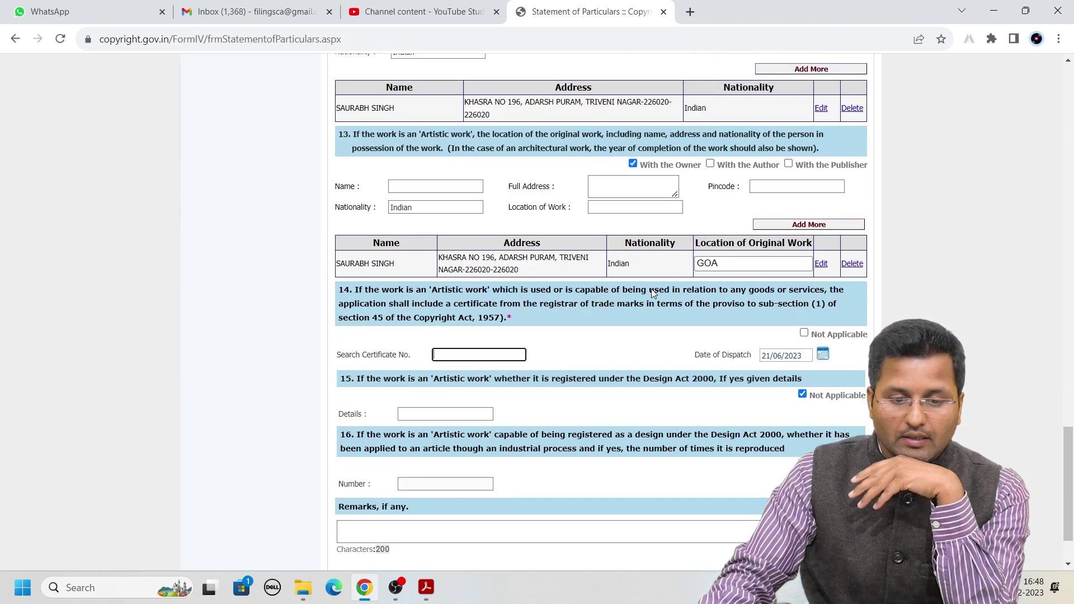
scroll(652, 303, down, 2)
scroll(642, 343, up, 9)
scroll(633, 308, up, 11)
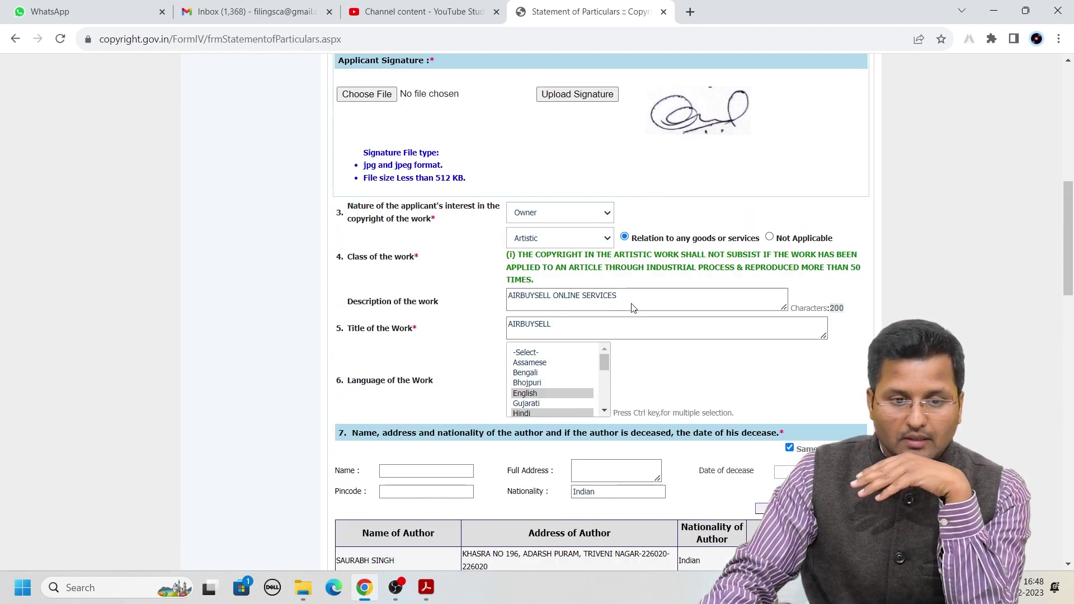
scroll(612, 289, down, 18)
scroll(611, 288, down, 1)
click(559, 501)
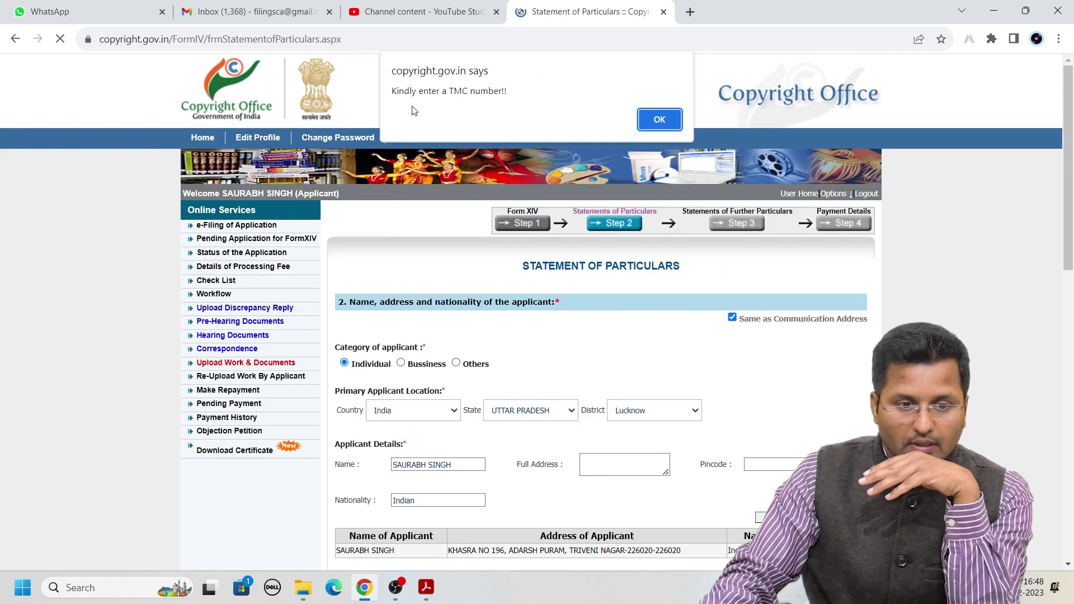
Try search certificate number 123 and save again
click(659, 119)
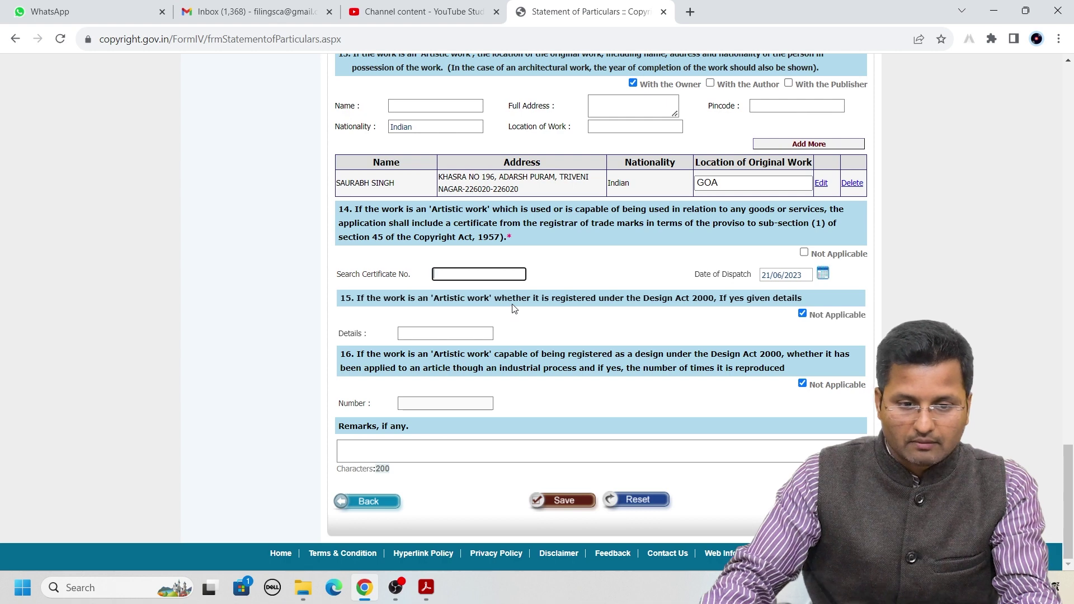
text(123456)
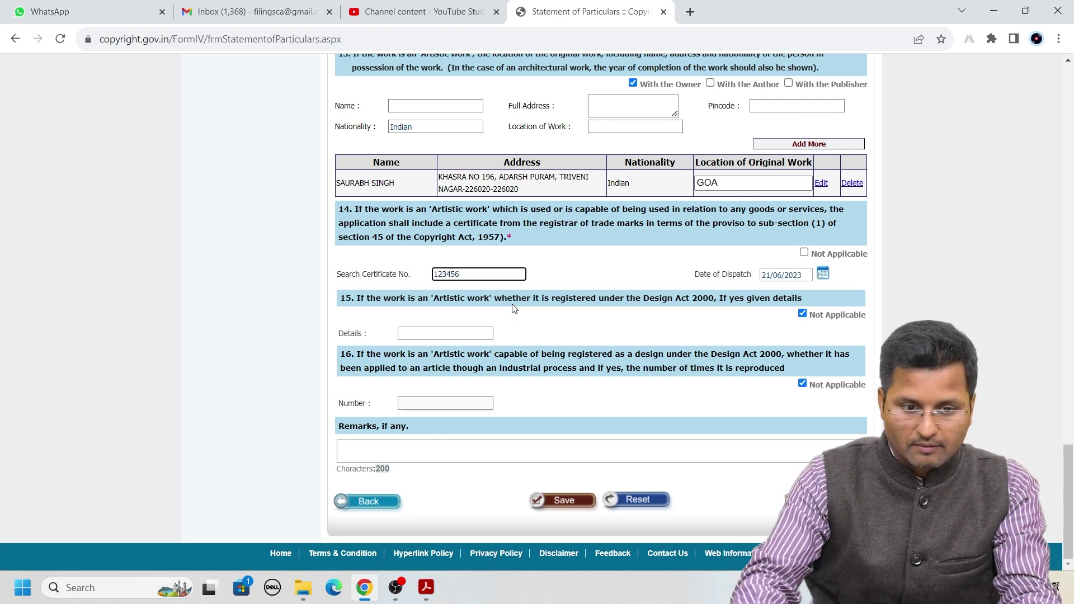
click(550, 503)
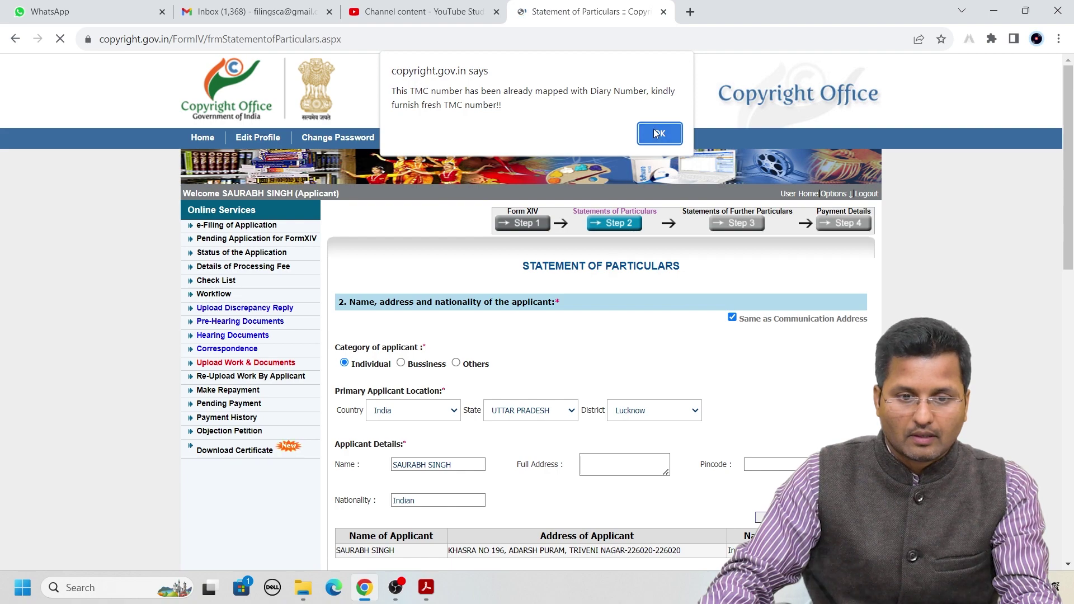
Enter search certificate number 654321 and save the Statement of Particulars
click(659, 134)
scroll(536, 428, down, 5)
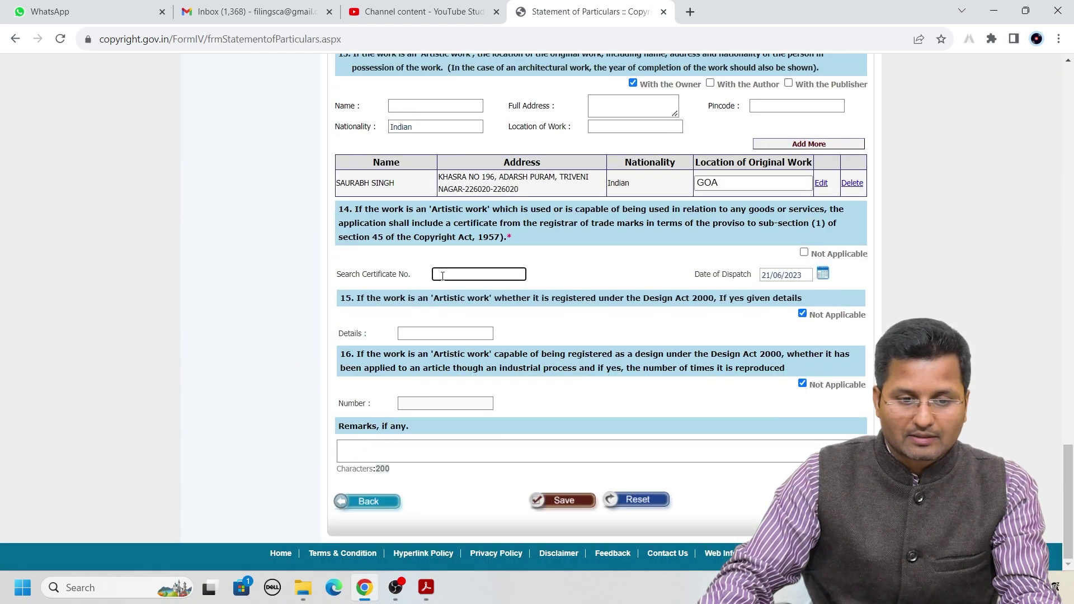
text(654321)
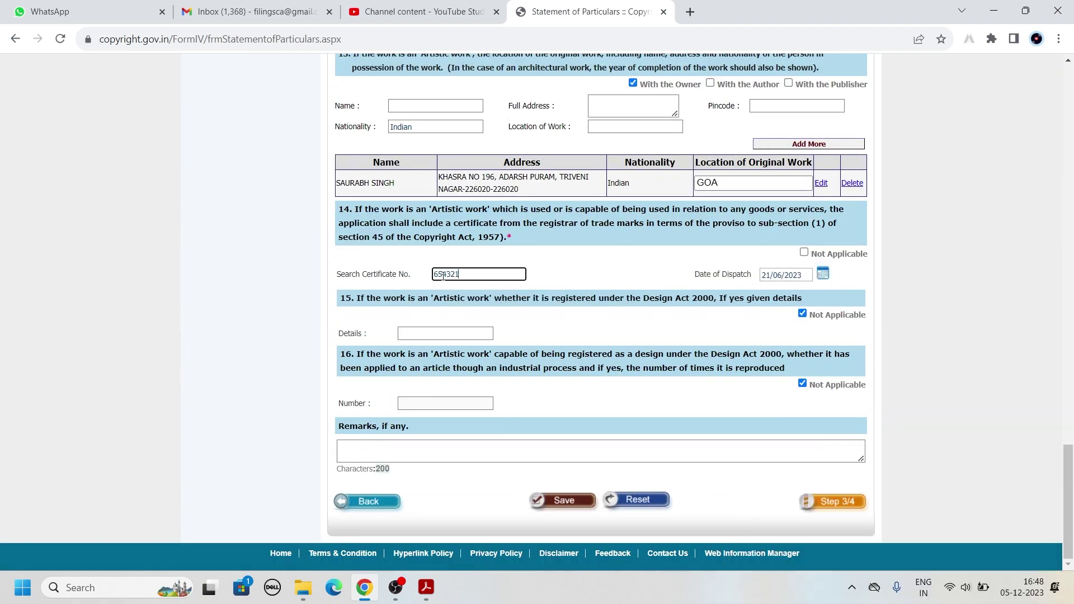
click(565, 500)
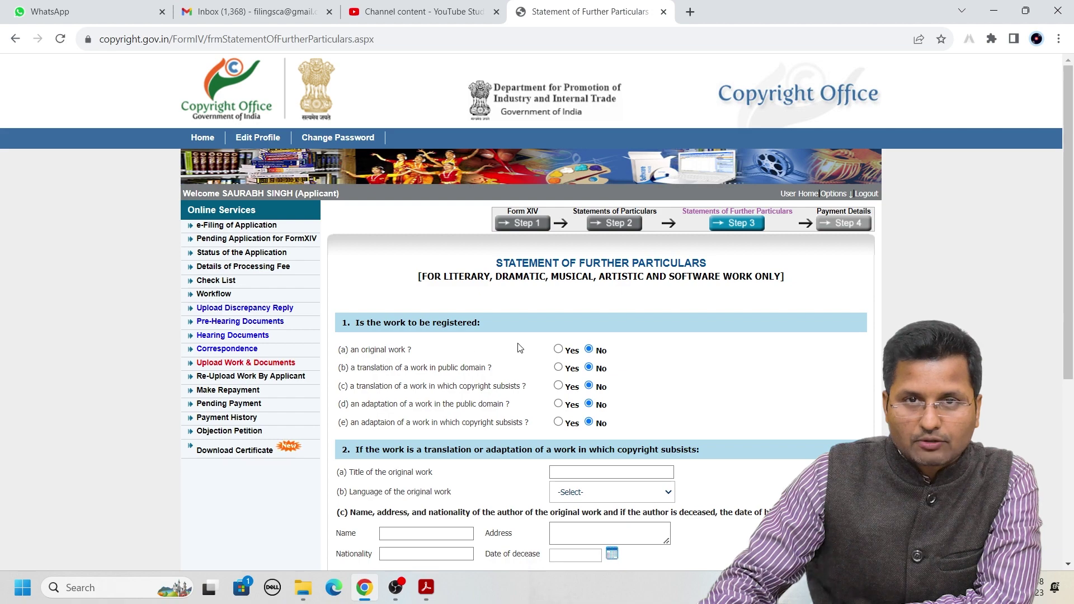
Answer Yes to (a) original work, save Step 3, and confirm the alert
click(558, 349)
scroll(609, 224, down, 5)
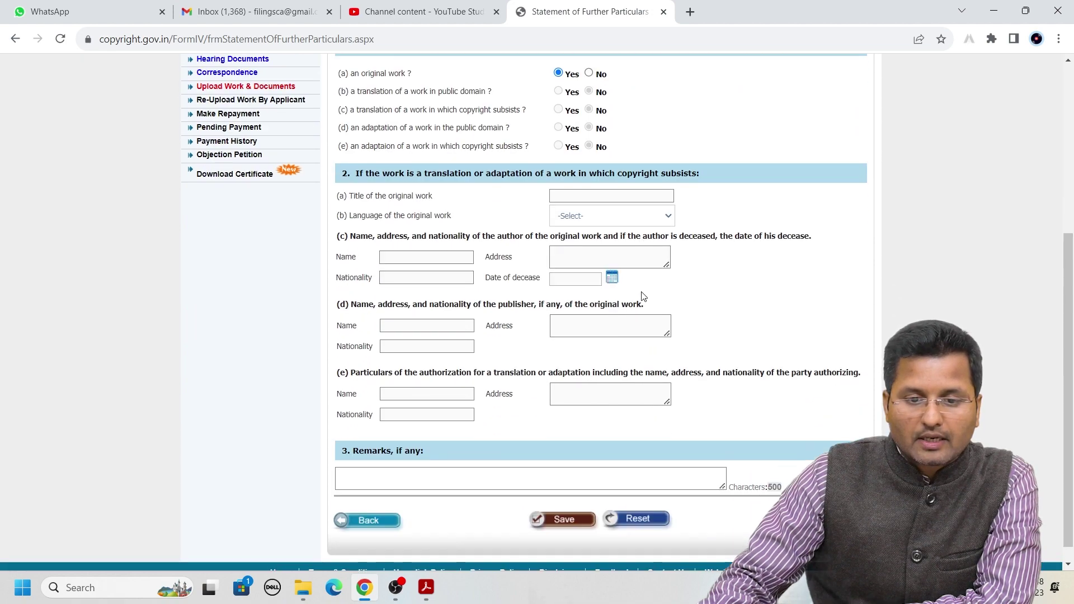
scroll(556, 311, down, 1)
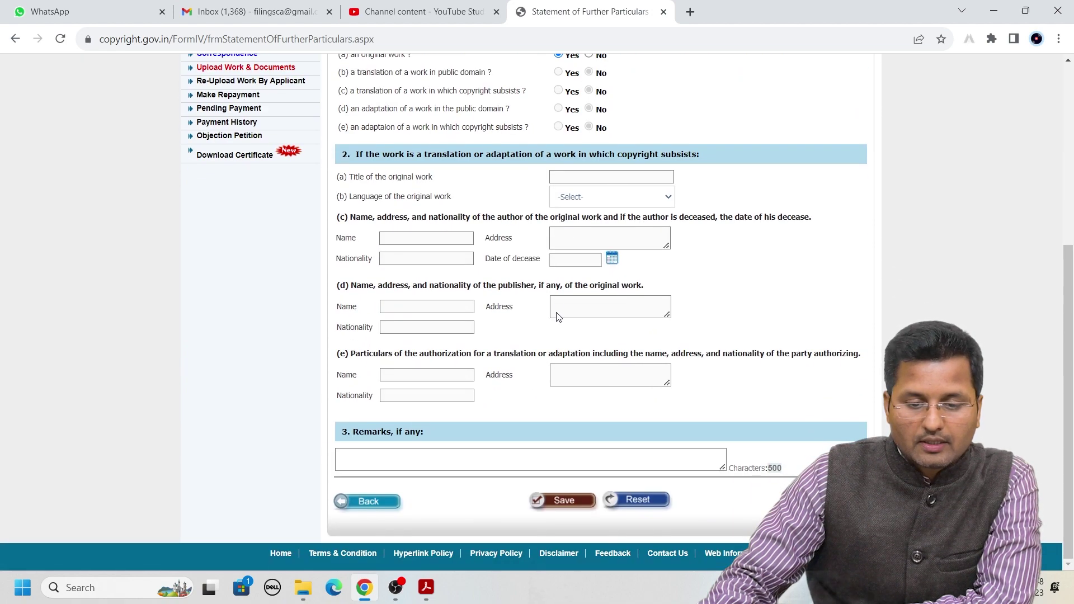
click(554, 497)
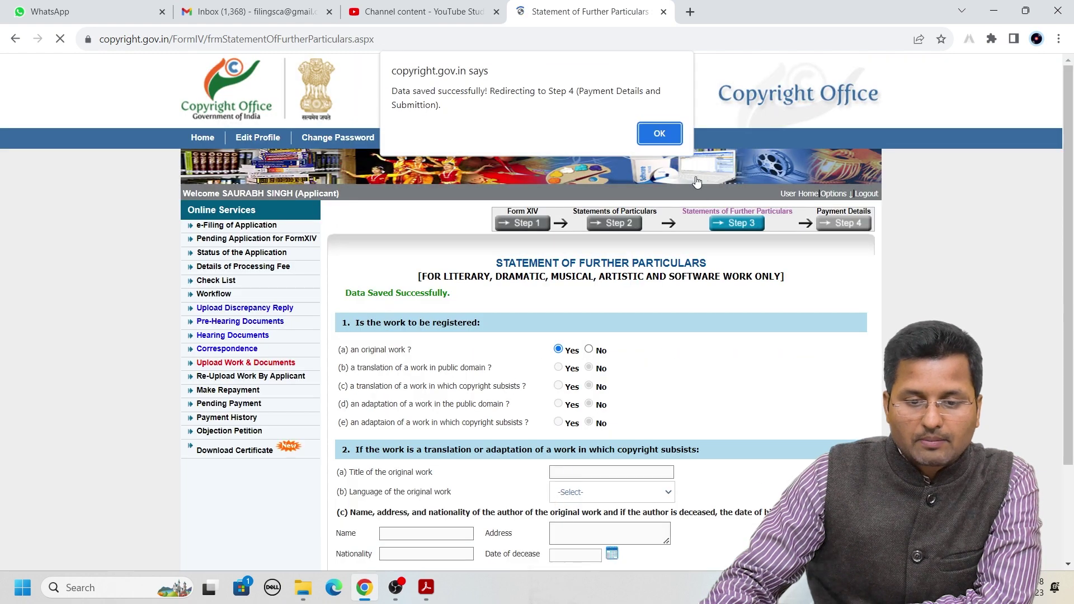
click(659, 134)
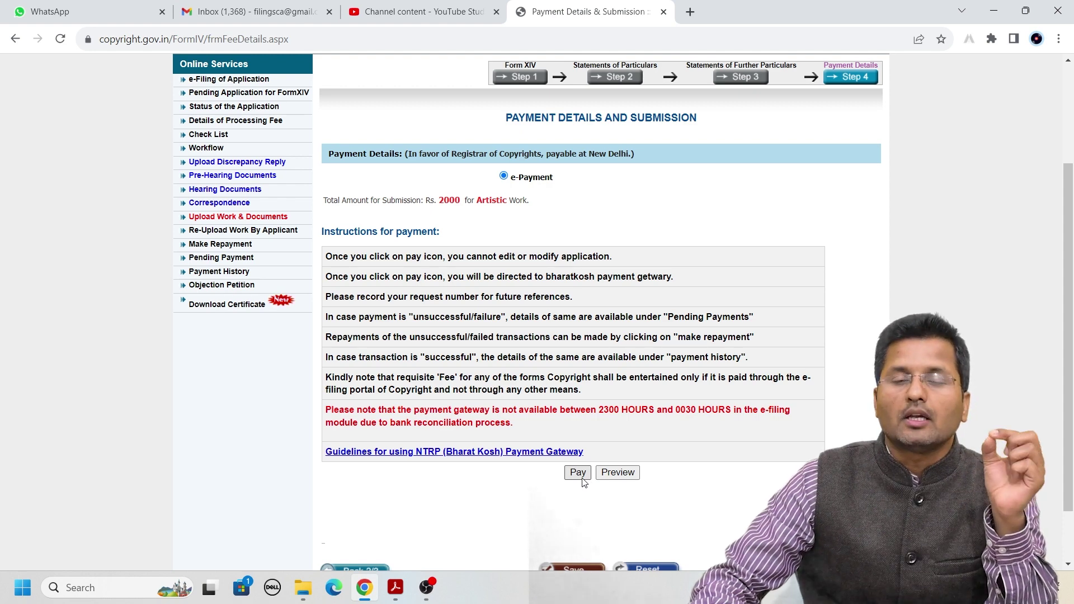
Open the application preview and scroll through Form XIV
click(626, 479)
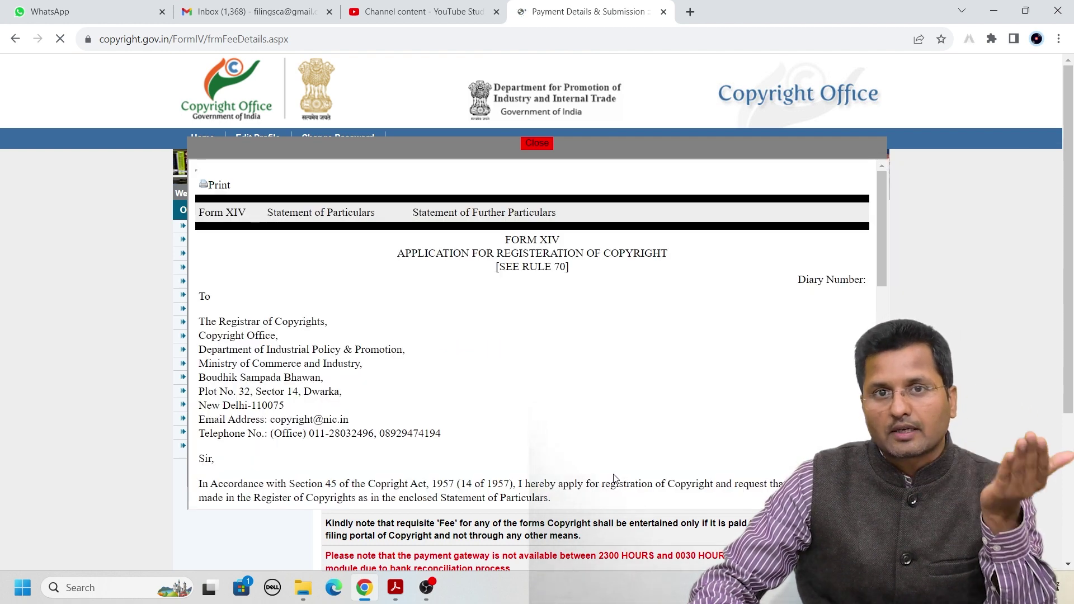
scroll(607, 442, down, 1)
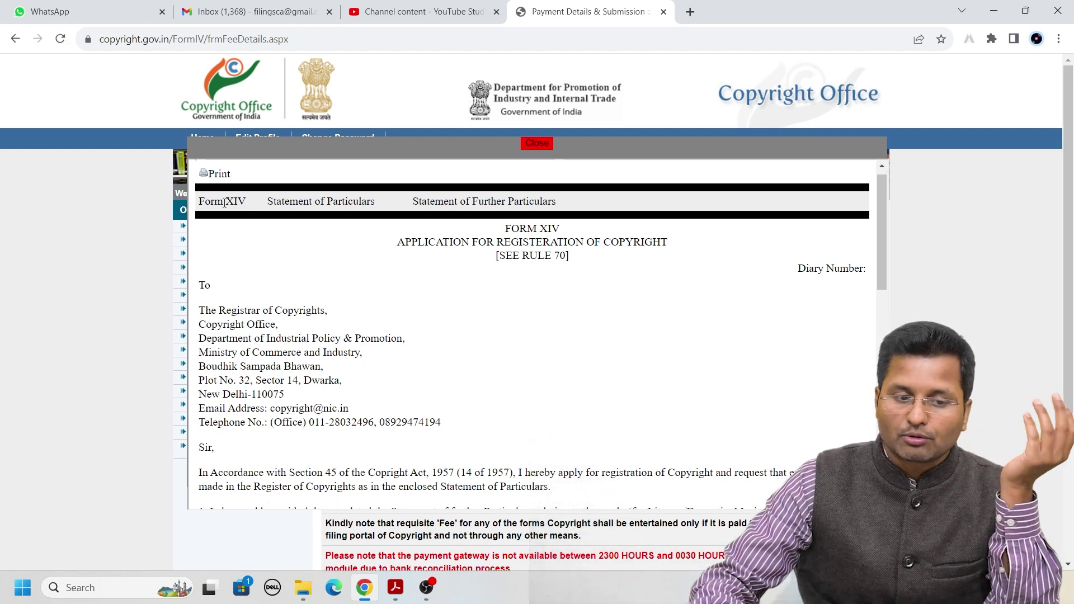
scroll(442, 344, down, 5)
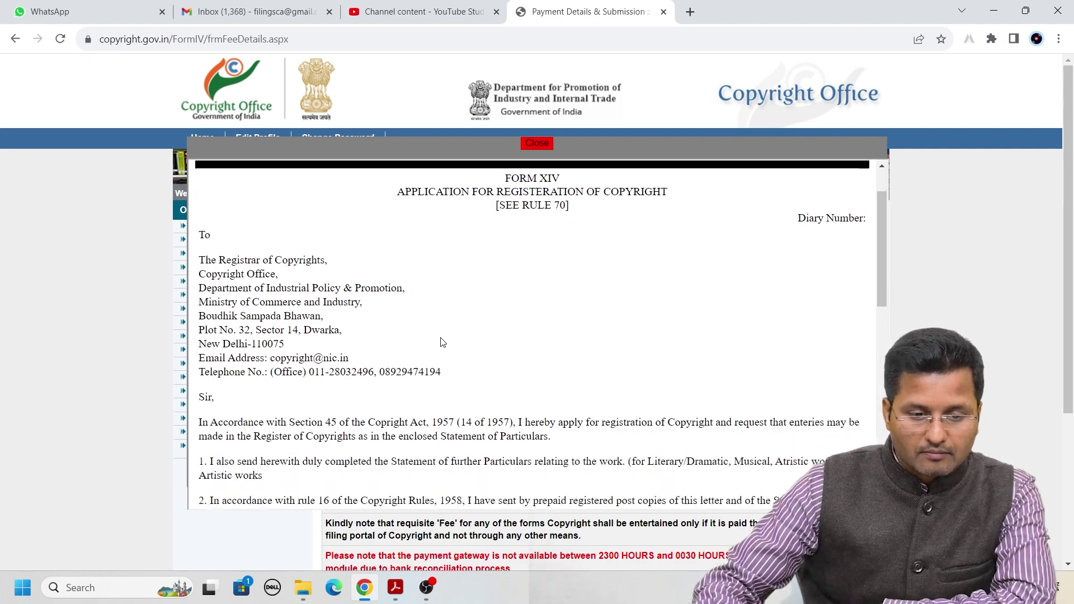
scroll(445, 344, down, 1)
scroll(391, 347, up, 5)
scroll(238, 353, down, 2)
scroll(238, 354, down, 3)
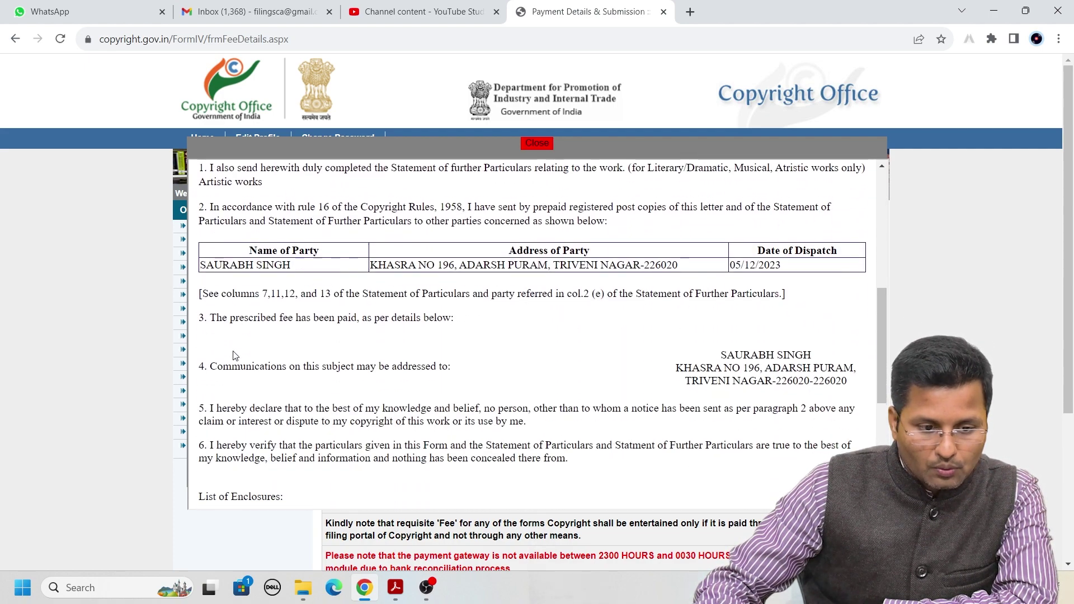
scroll(203, 303, up, 1)
Highlight the communication address block in the Form XIV preview
drag(202, 276, 381, 409)
scroll(316, 396, down, 1)
drag(205, 360, 851, 386)
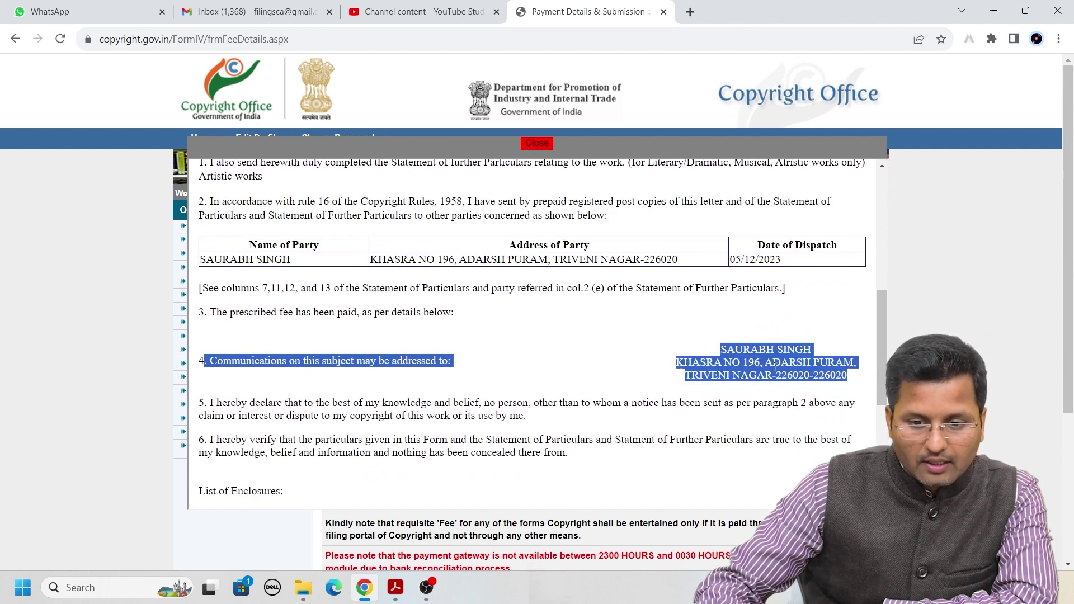
click(755, 361)
scroll(641, 375, up, 1)
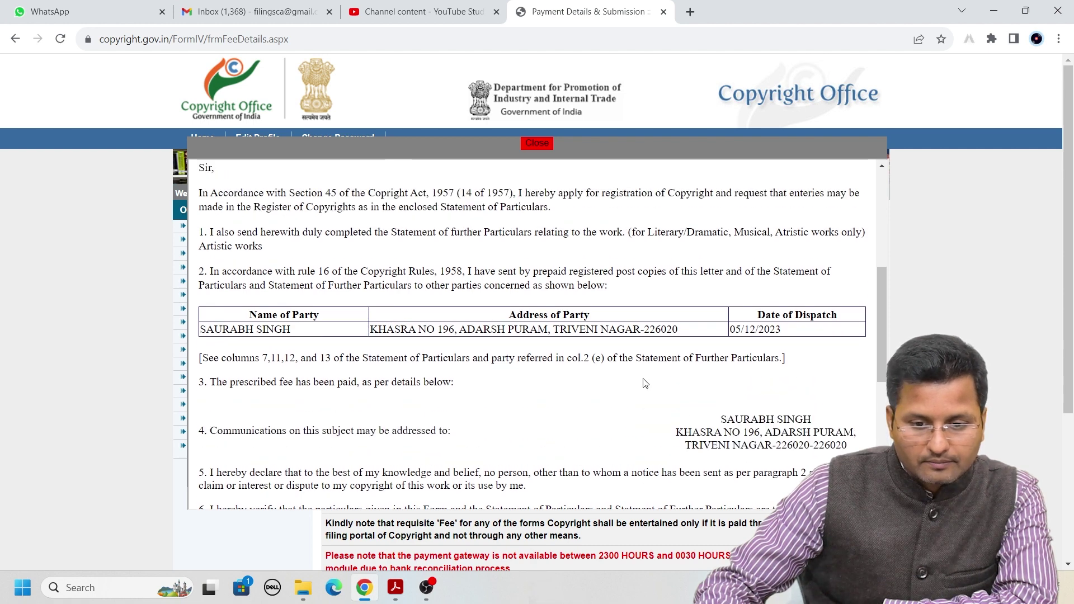
scroll(744, 424, down, 1)
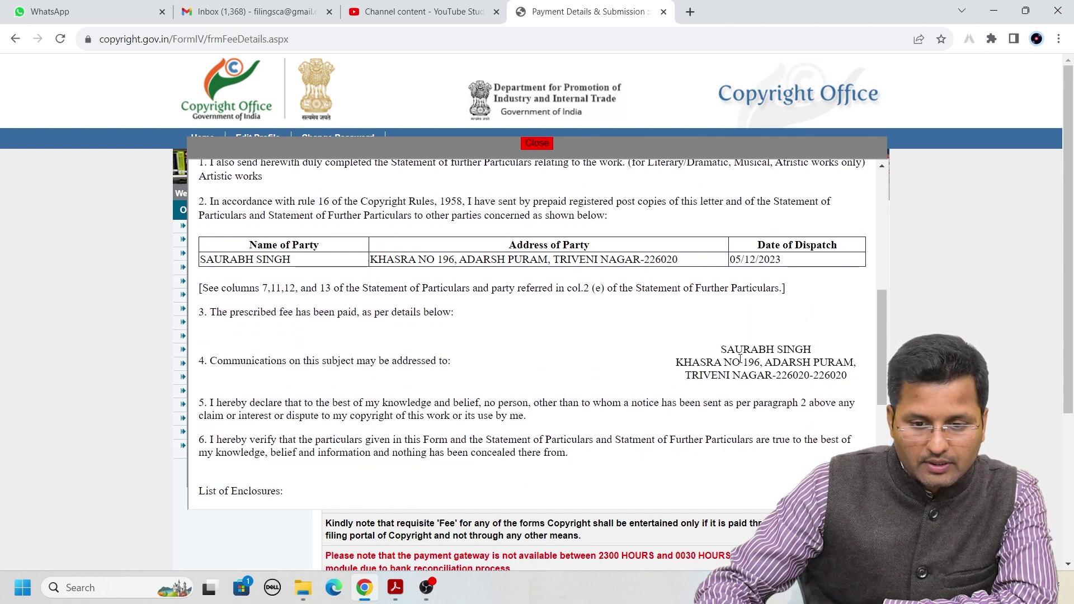
drag(744, 357, 851, 387)
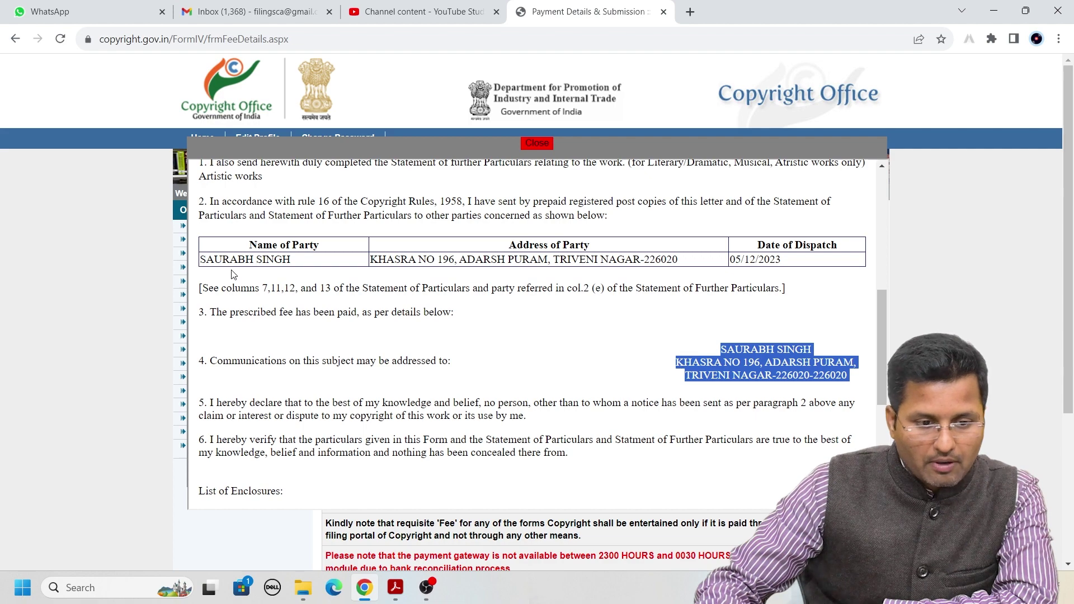
scroll(498, 320, down, 4)
scroll(444, 357, up, 10)
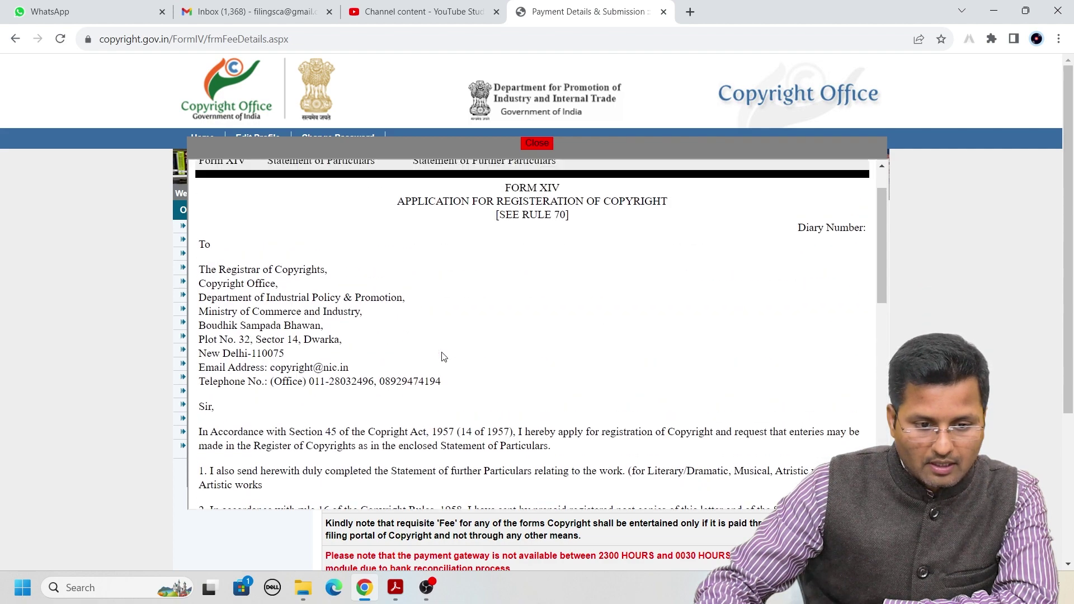
Review the Statement of Particulars in the preview
click(303, 214)
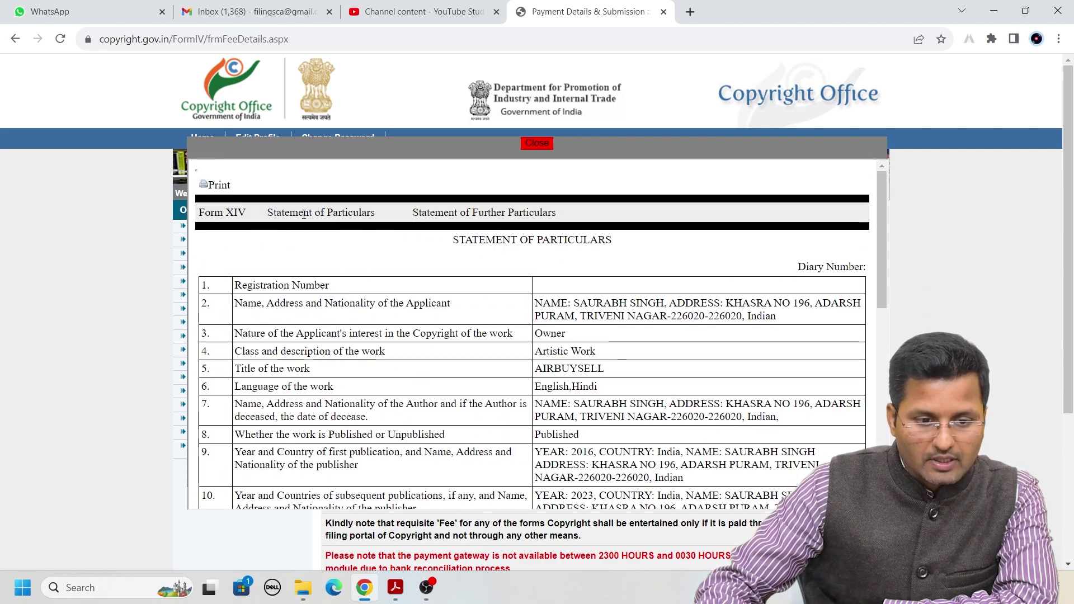
scroll(456, 284, down, 1)
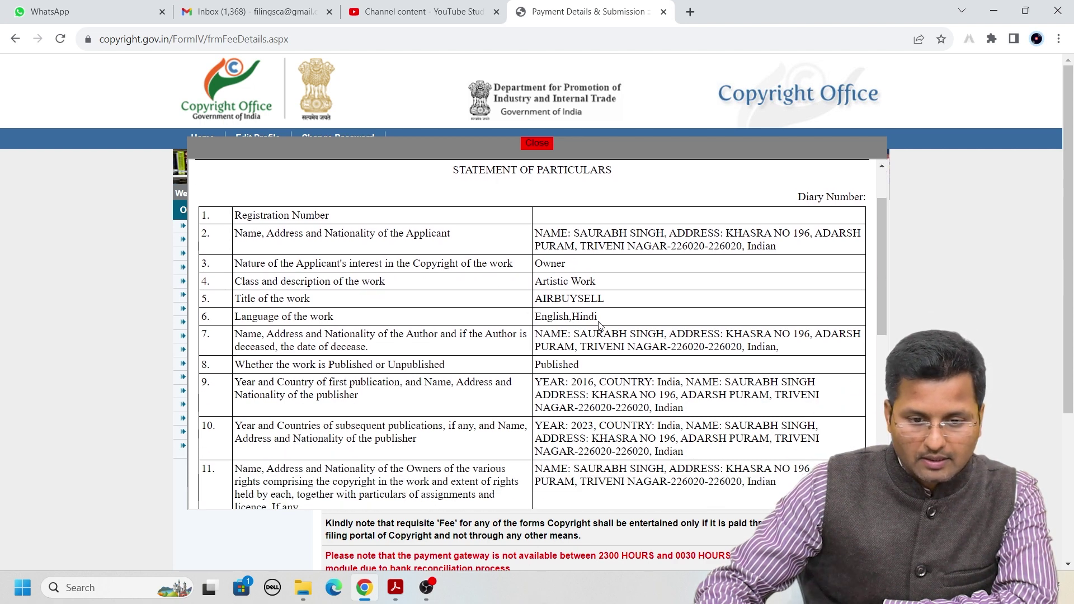
scroll(638, 362, down, 1)
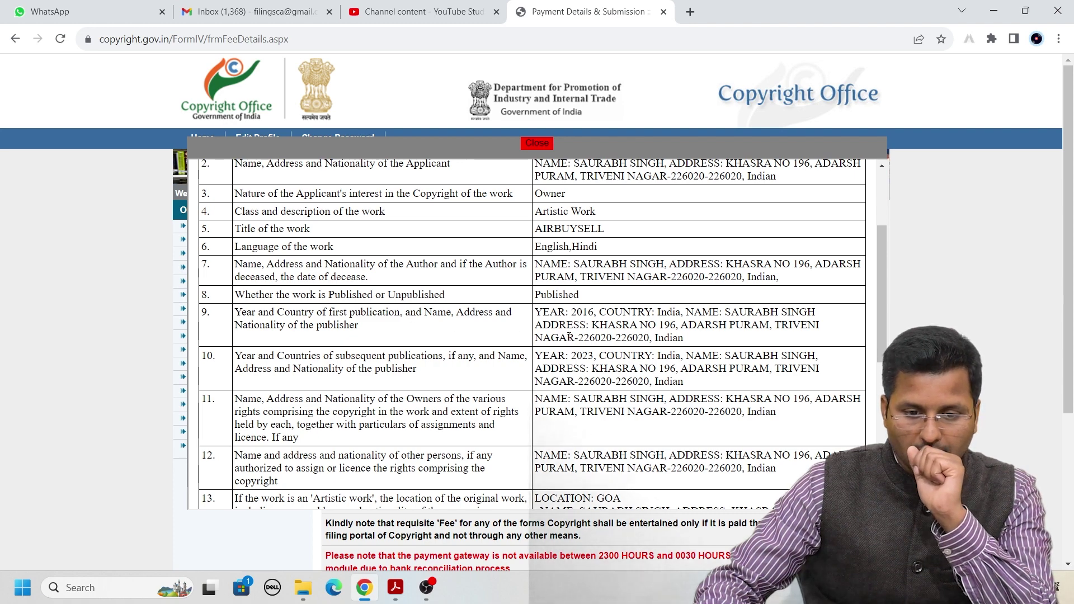
scroll(569, 336, down, 1)
scroll(563, 334, down, 4)
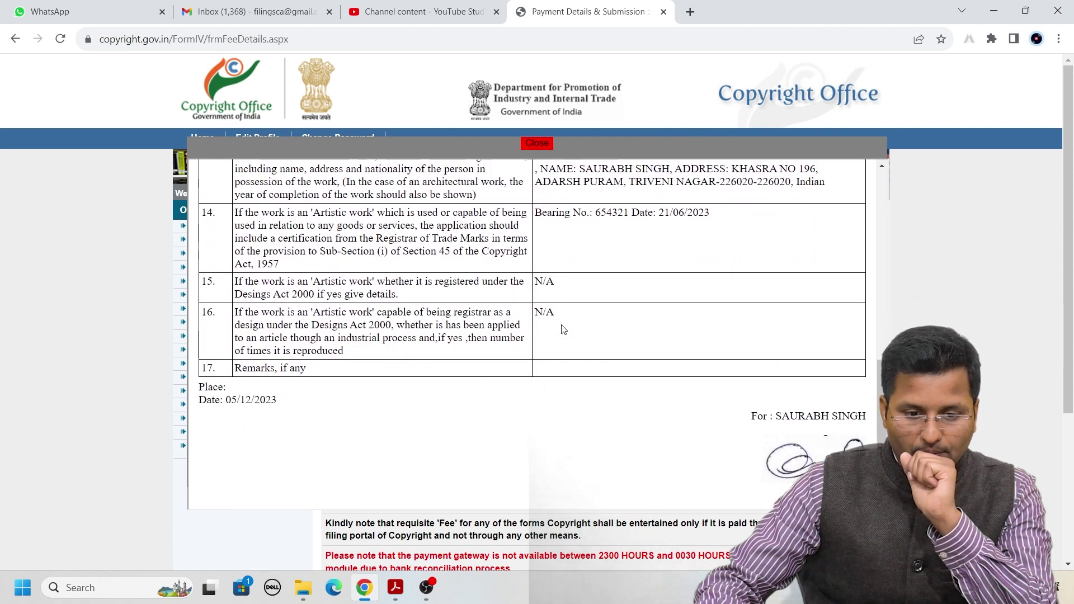
scroll(456, 411, up, 4)
scroll(457, 411, up, 4)
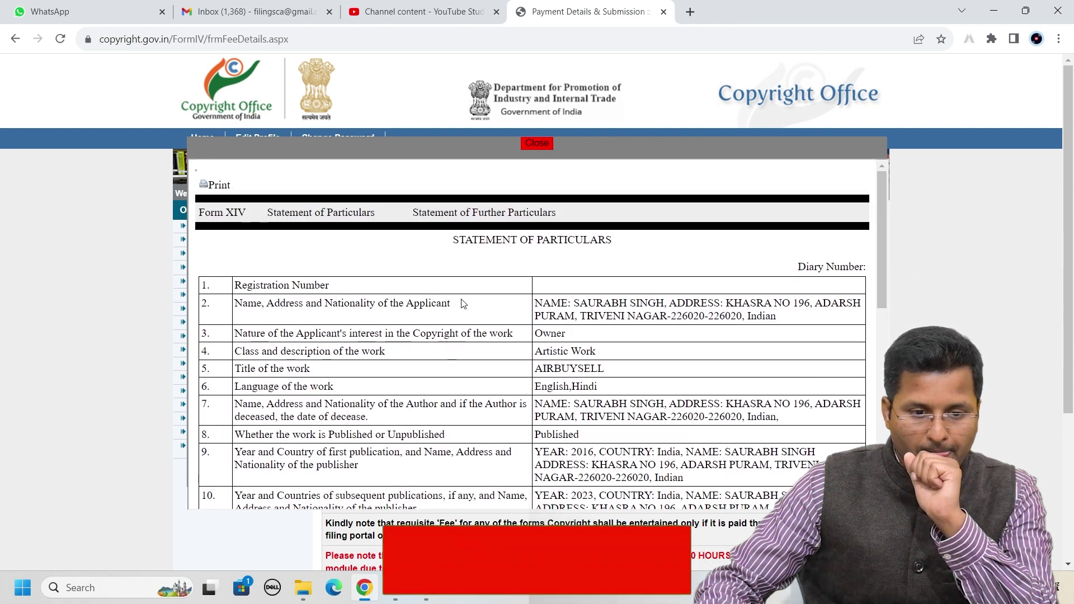
Review the Statement of Further Particulars, then open the application for printing
click(449, 220)
scroll(549, 323, down, 7)
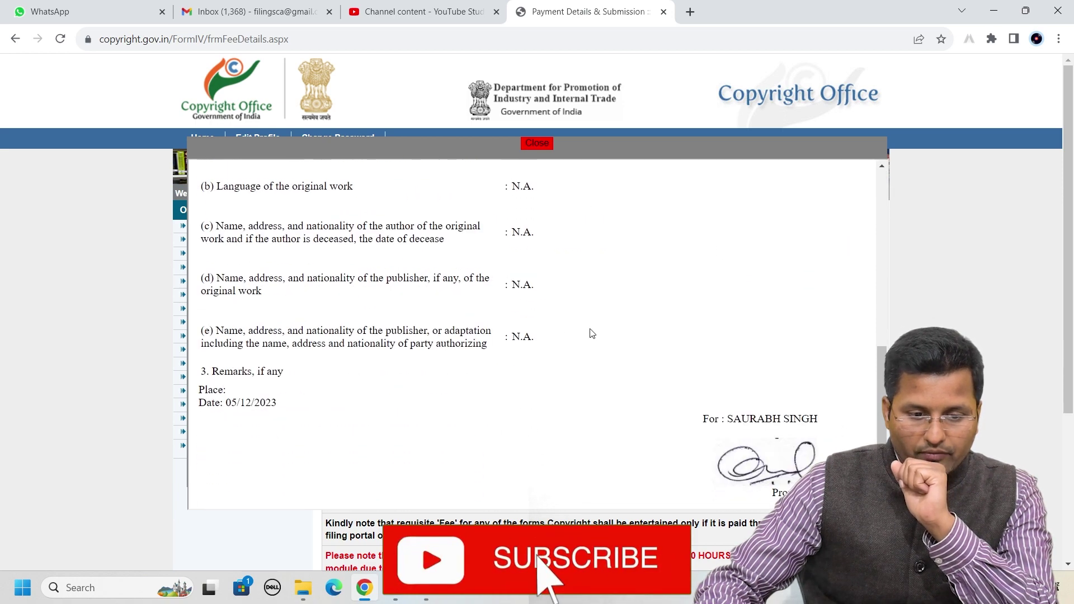
scroll(536, 336, up, 10)
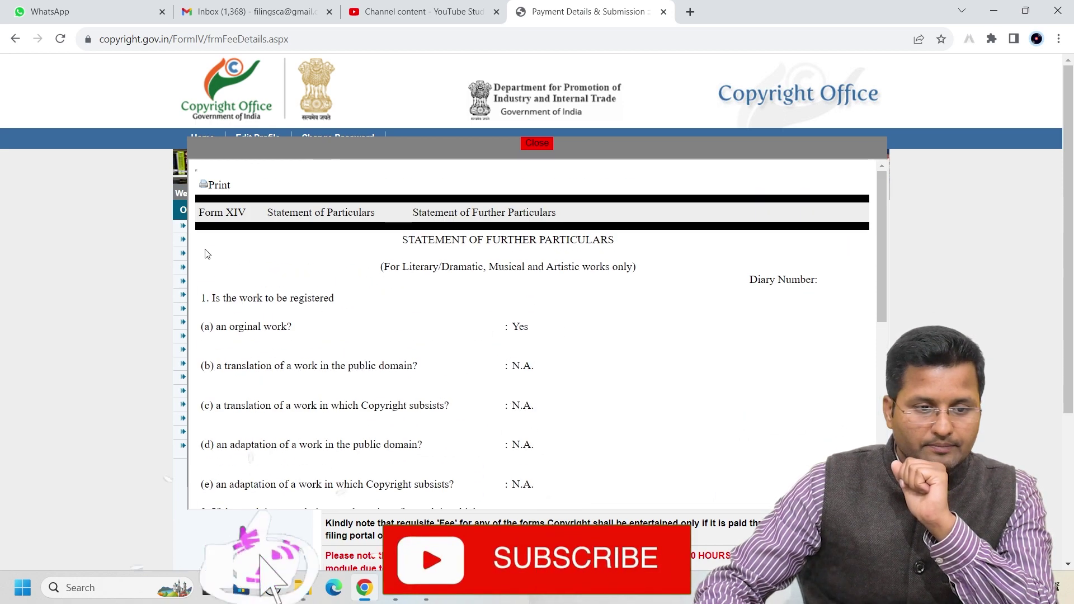
click(219, 185)
Save the application as a PDF named 123456 in Downloads
click(70, 10)
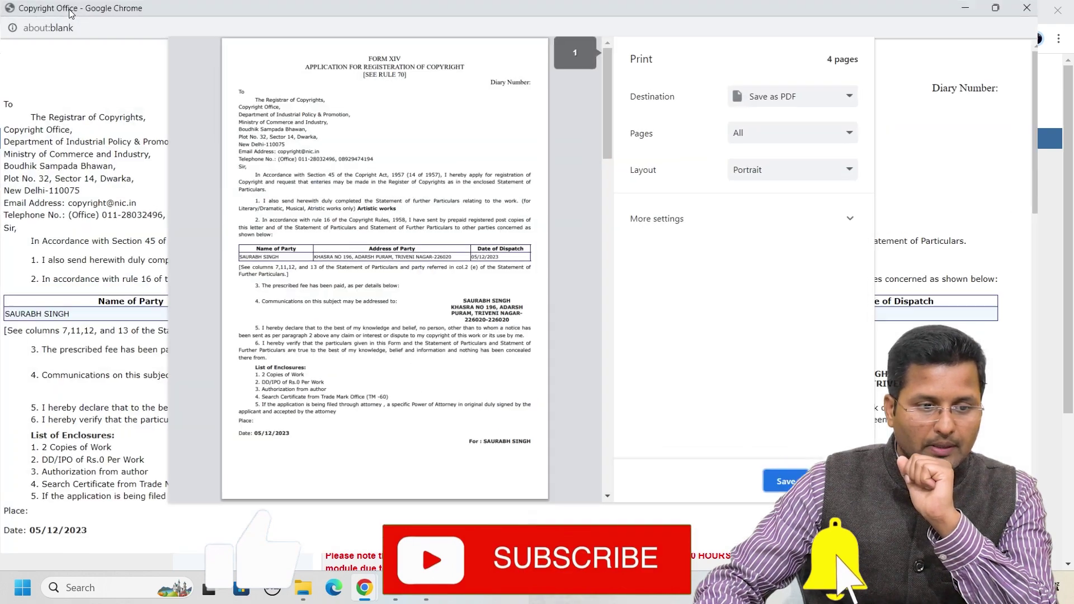
click(799, 488)
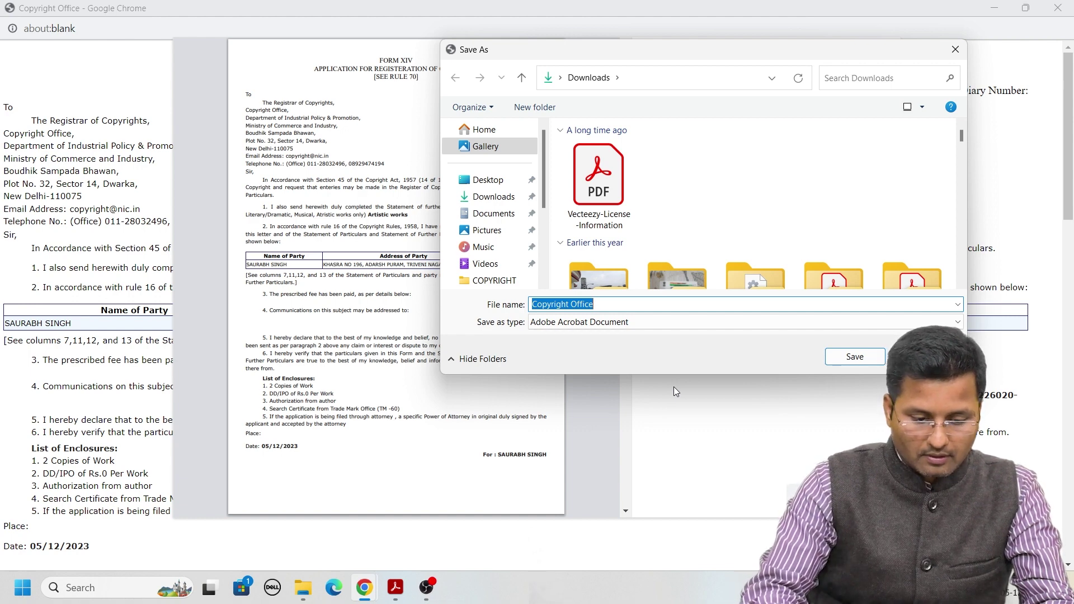
text(N ,JBHJKJ)
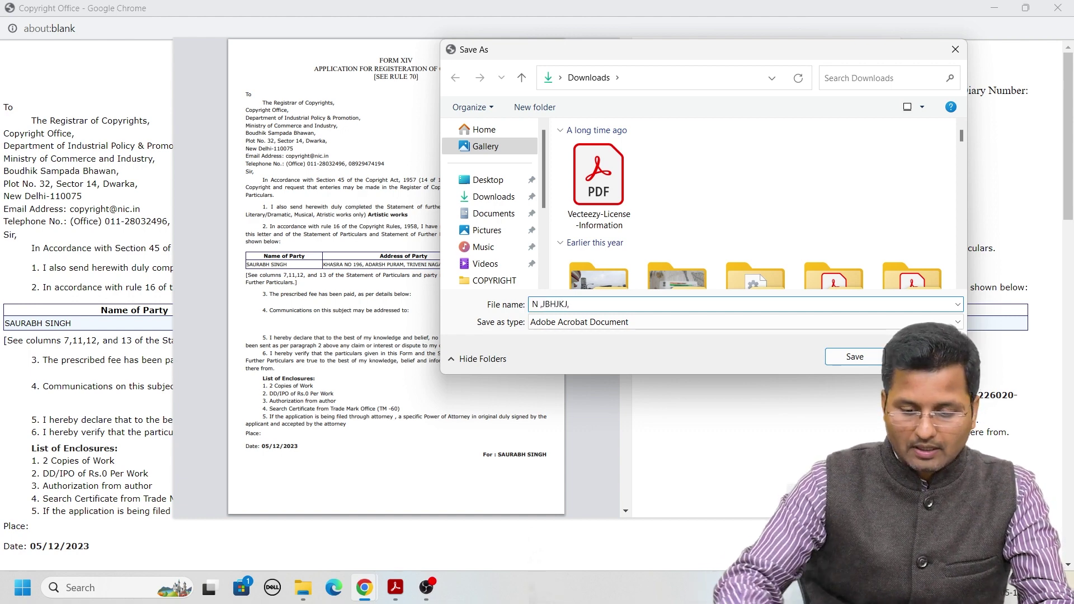
key(BackSpace)
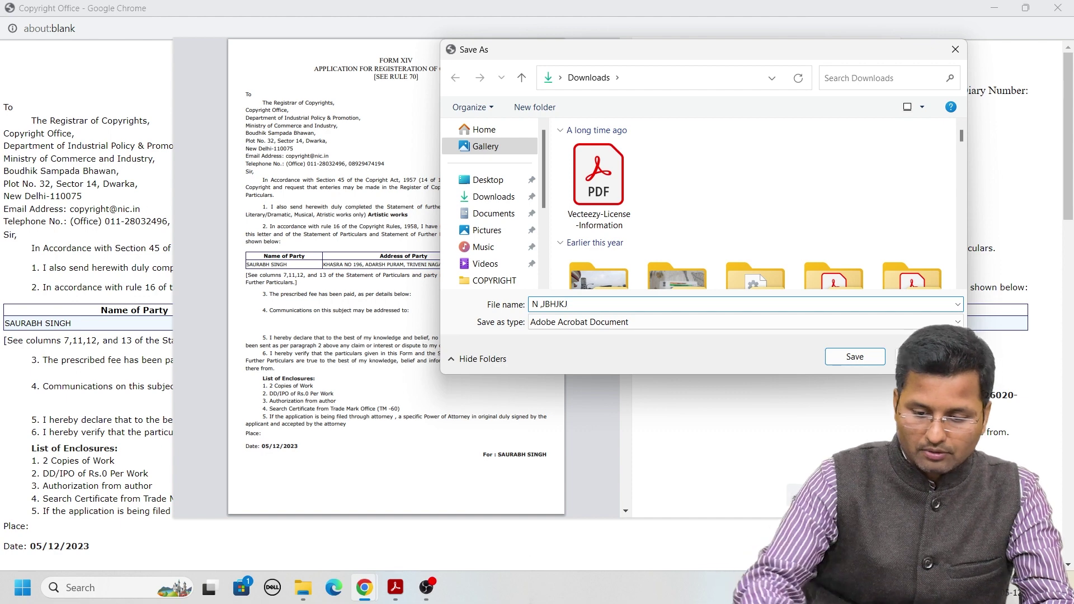
key(BackSpace)
key(BackSpace)
key(BackSpace)
key(BackSpace)
key(BackSpace)
key(BackSpace)
key(BackSpace)
key(BackSpace)
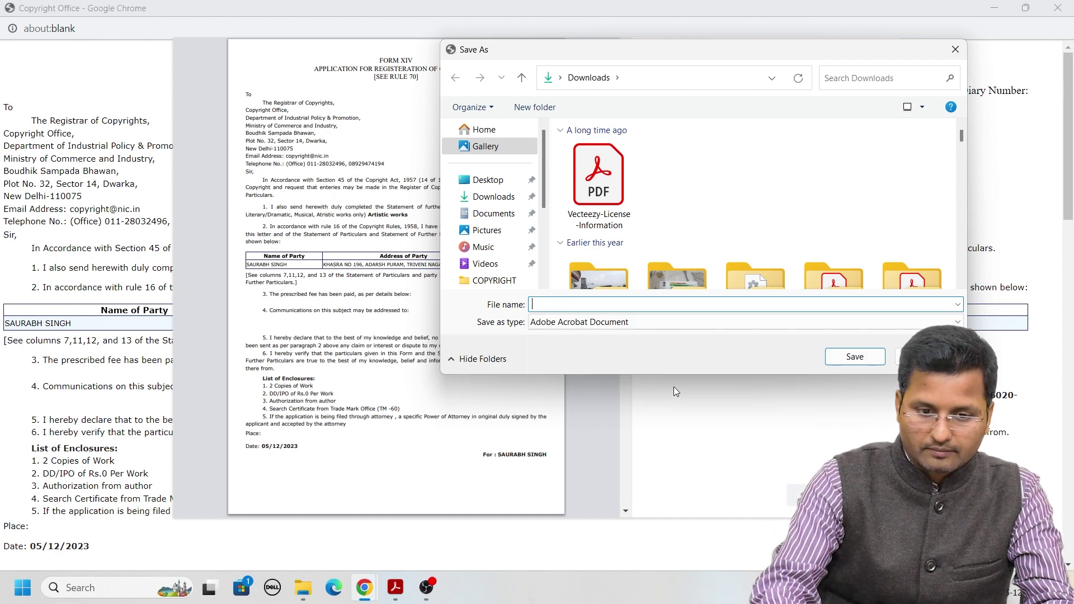
text(123456)
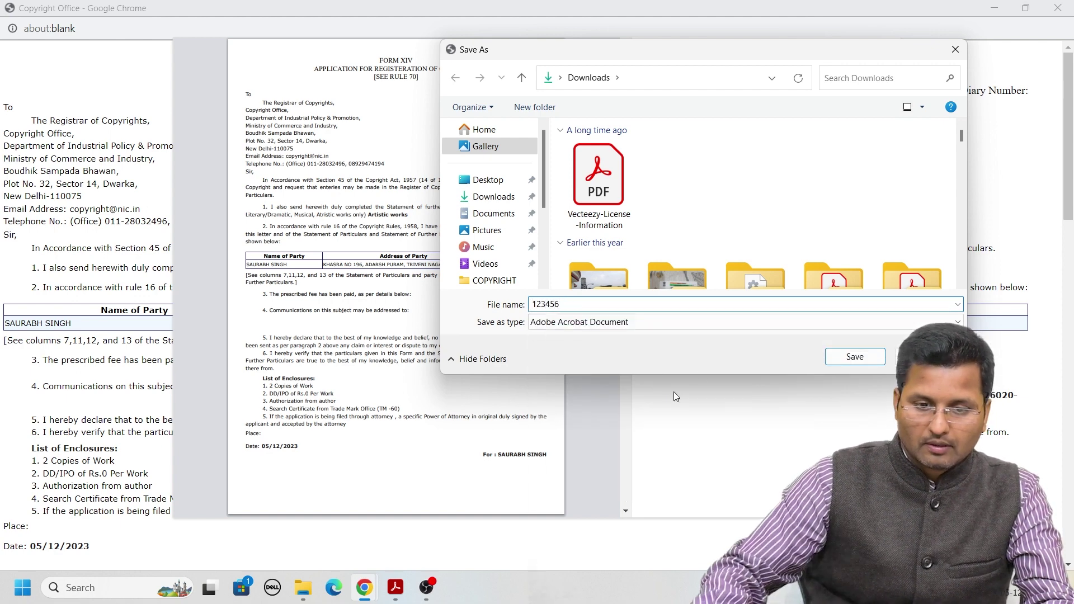
click(854, 356)
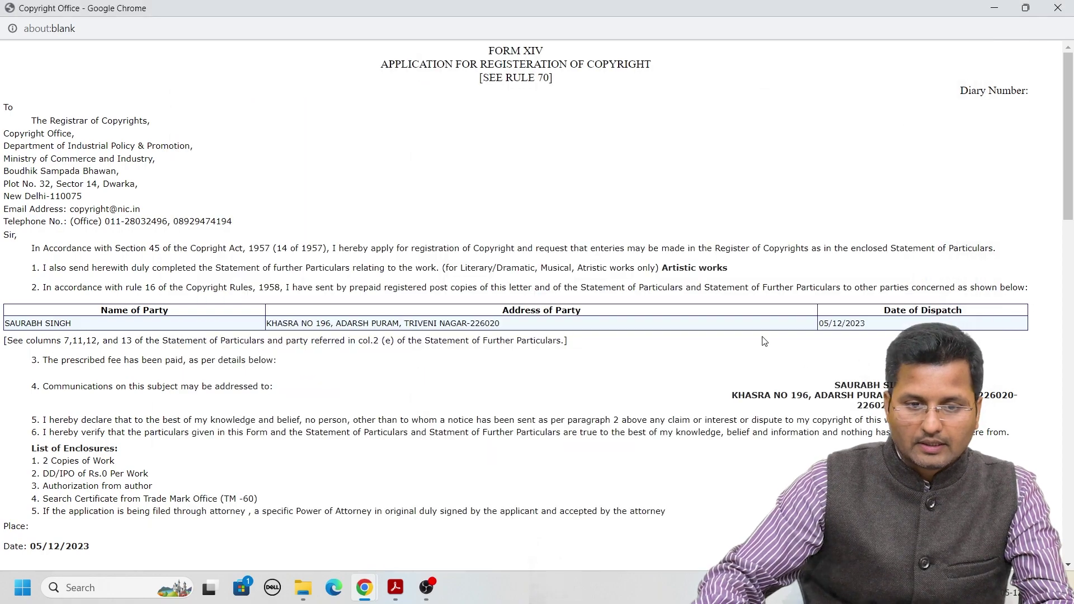
Look over the Form XIV printout and close the print window
drag(495, 51, 543, 51)
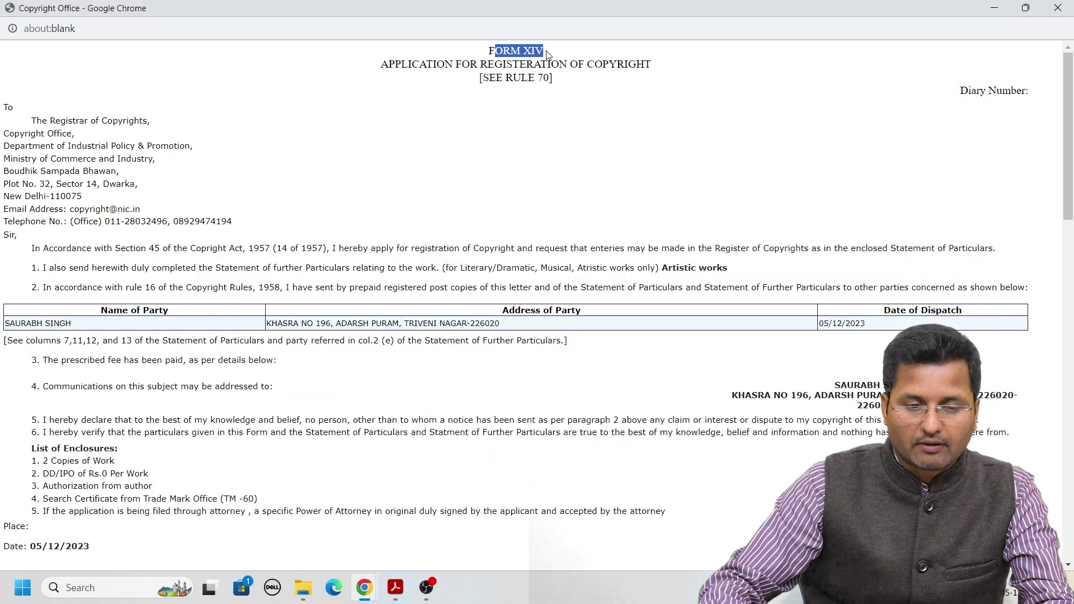
scroll(351, 352, down, 14)
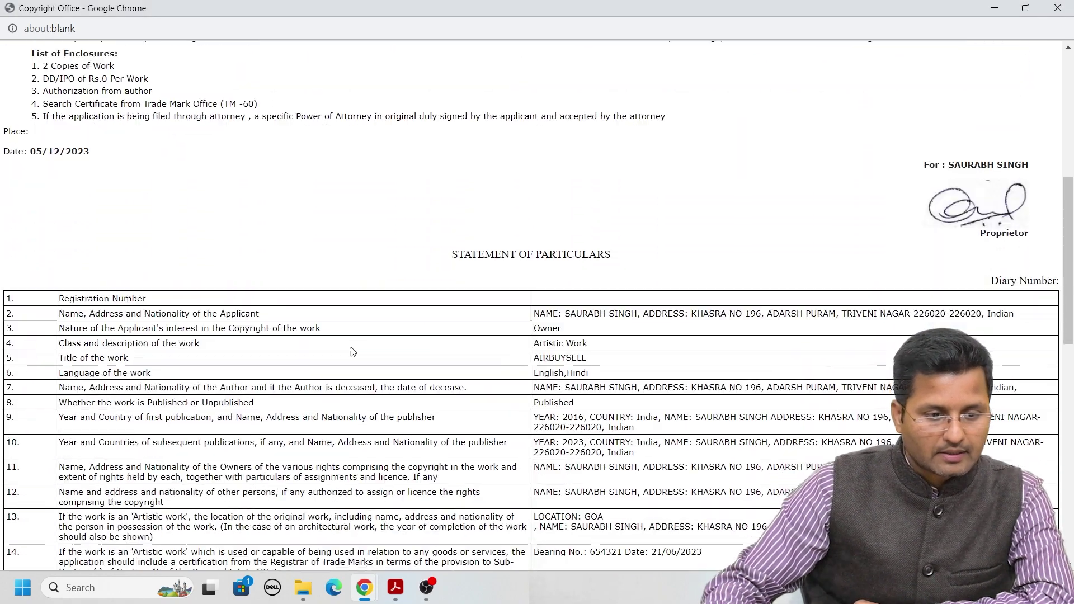
scroll(358, 358, down, 6)
scroll(364, 363, up, 18)
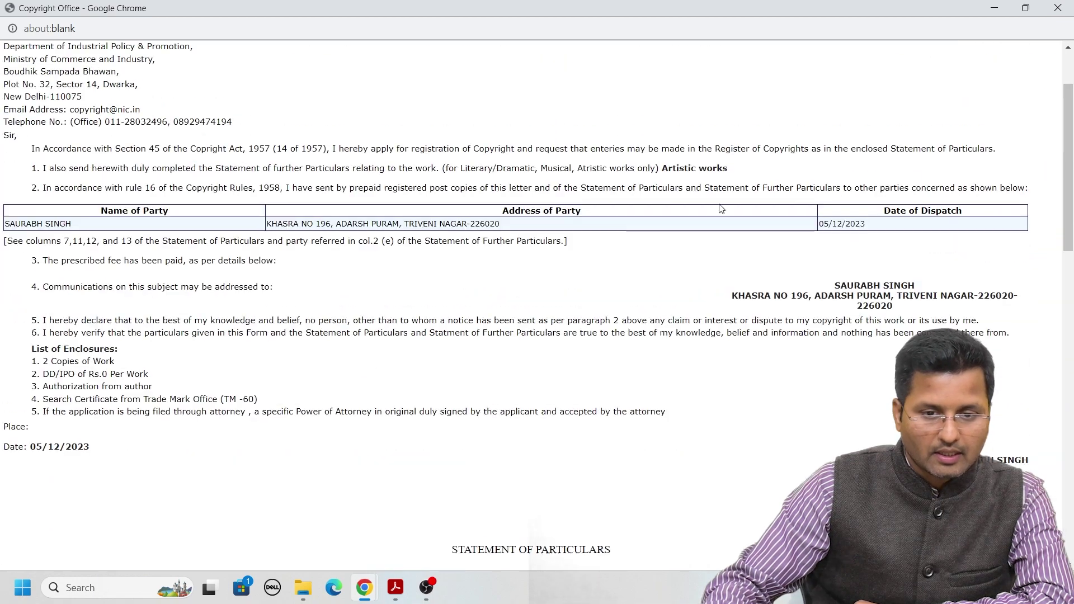
click(1059, 8)
scroll(654, 499, down, 3)
Close the Form XIV preview and review the Rs. 2000 e-Payment details for the Artistic work
scroll(566, 324, up, 2)
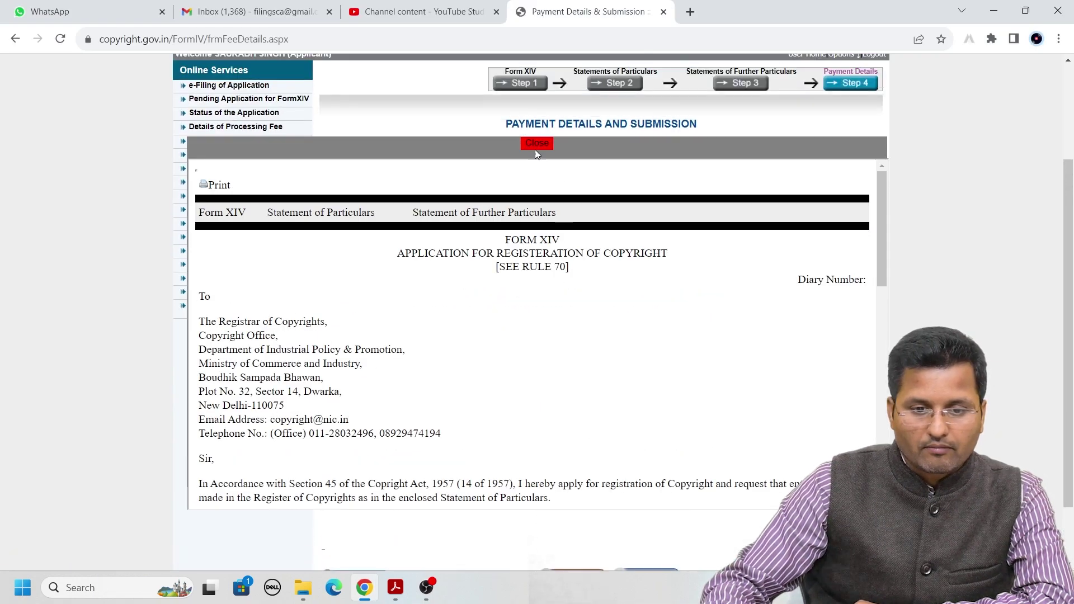
click(534, 147)
scroll(695, 422, down, 2)
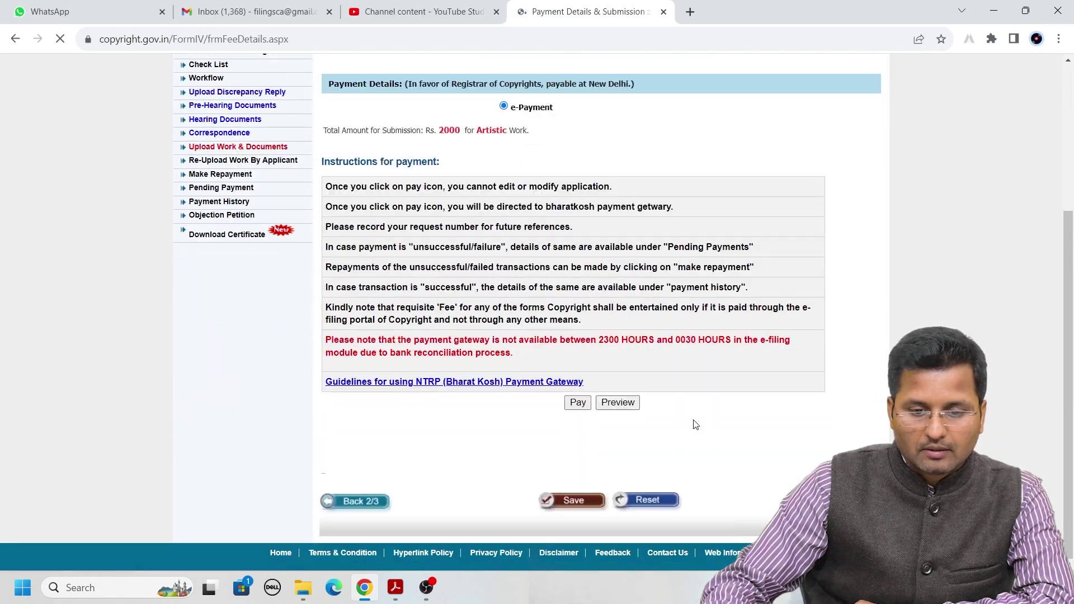
click(635, 408)
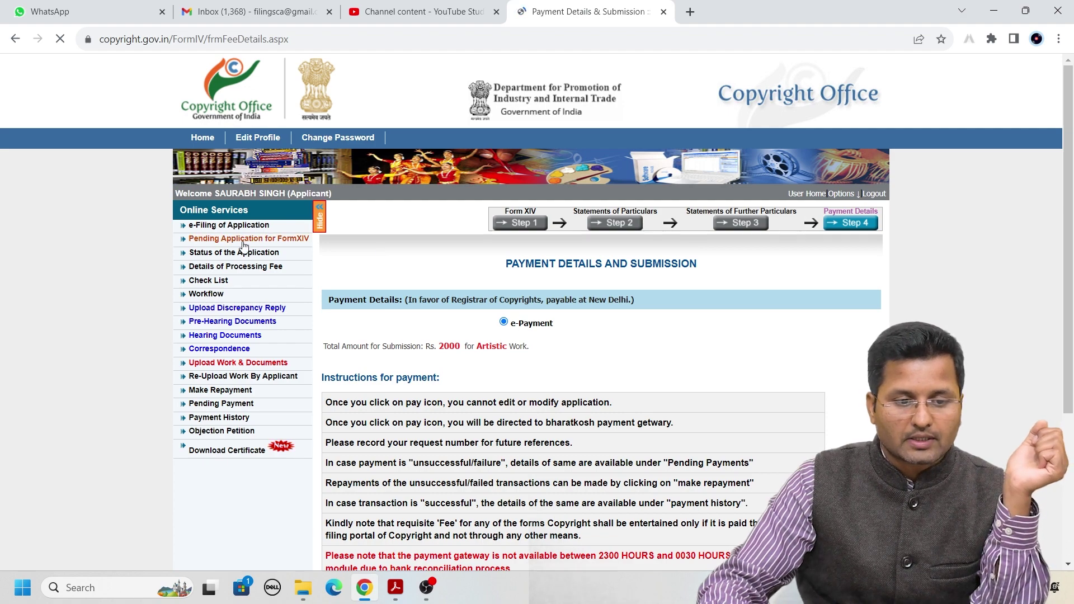
scroll(546, 413, down, 4)
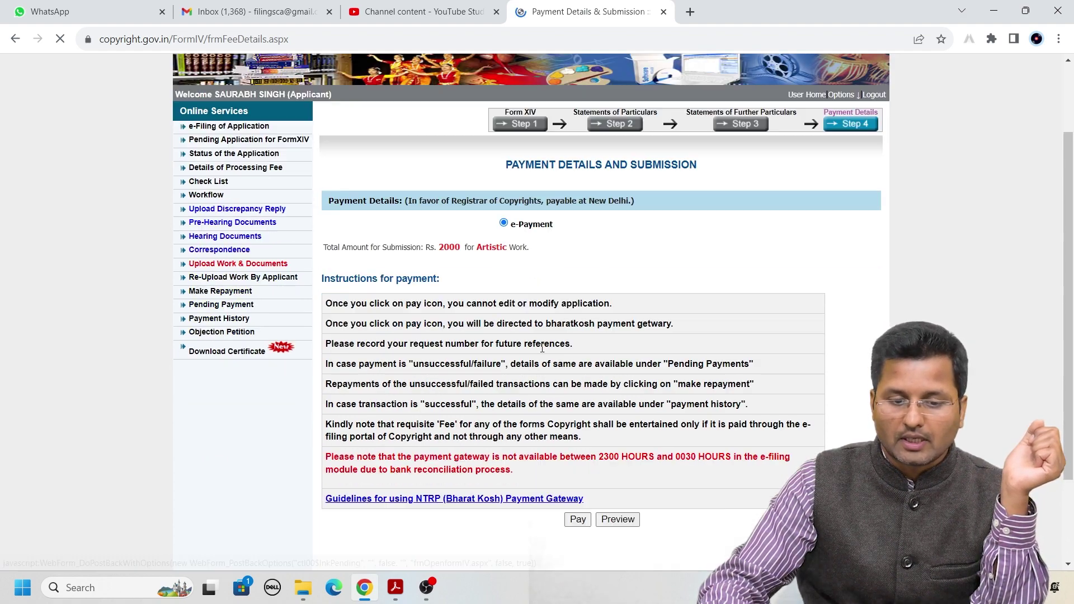
scroll(532, 402, up, 4)
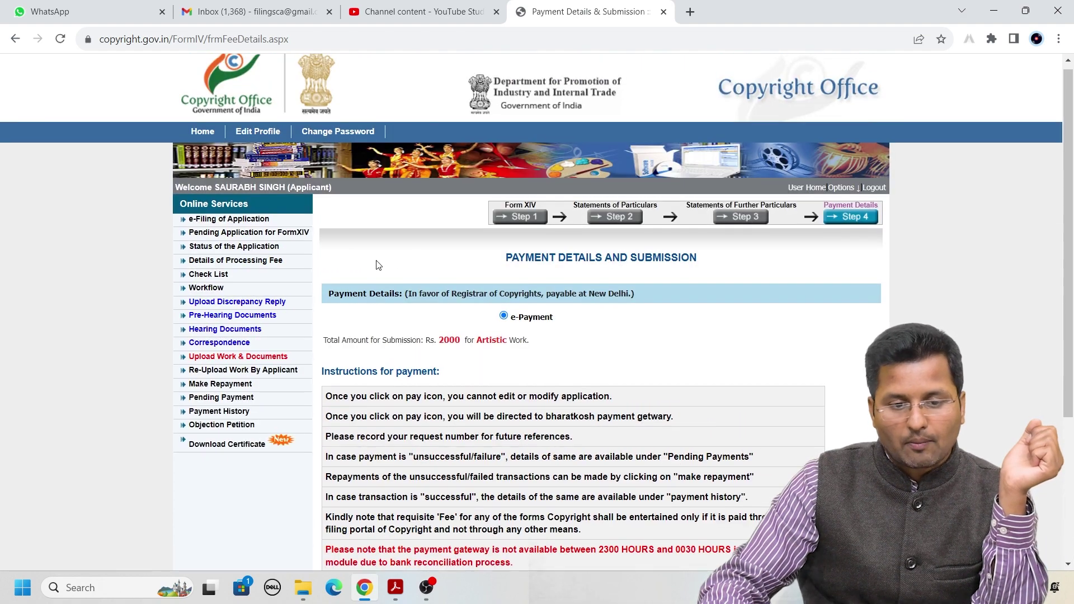
scroll(607, 397, down, 4)
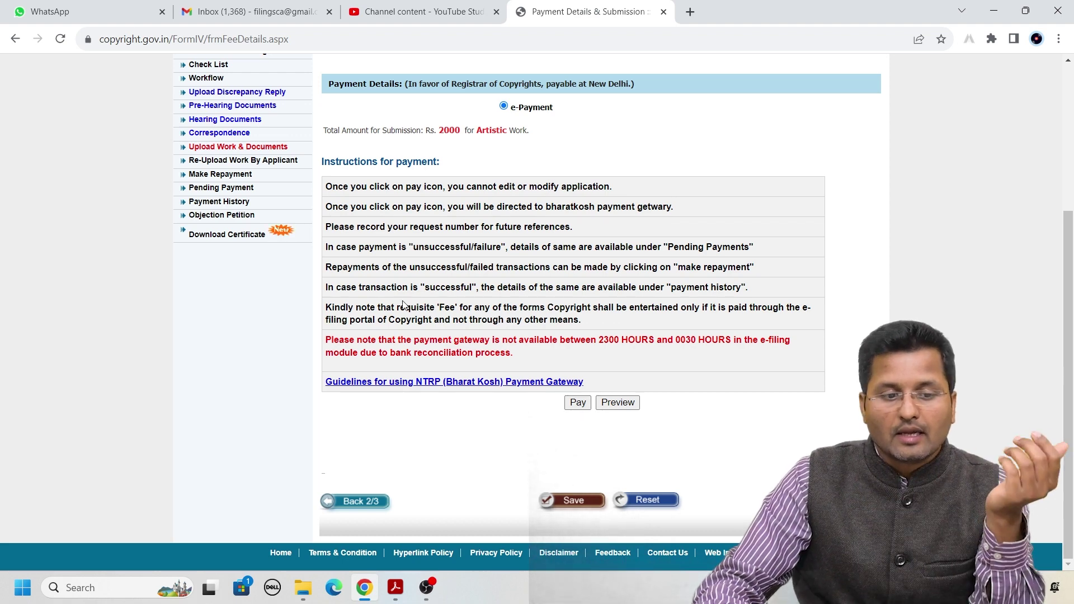
scroll(196, 260, up, 1)
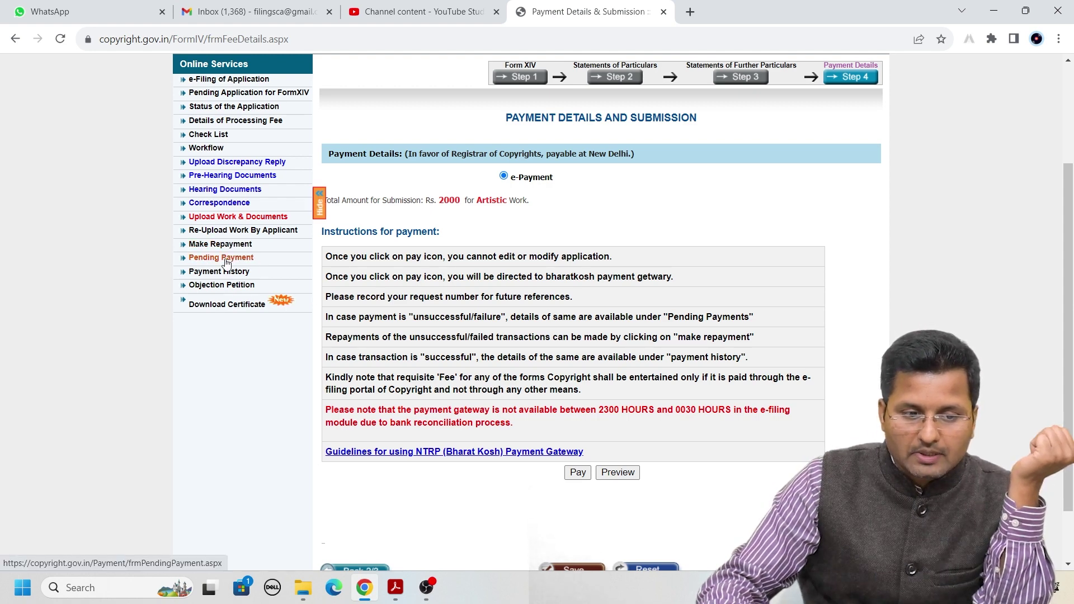
Open the pending AIRBUYSELL Artistic application from Pending Application for FormXIV
click(247, 261)
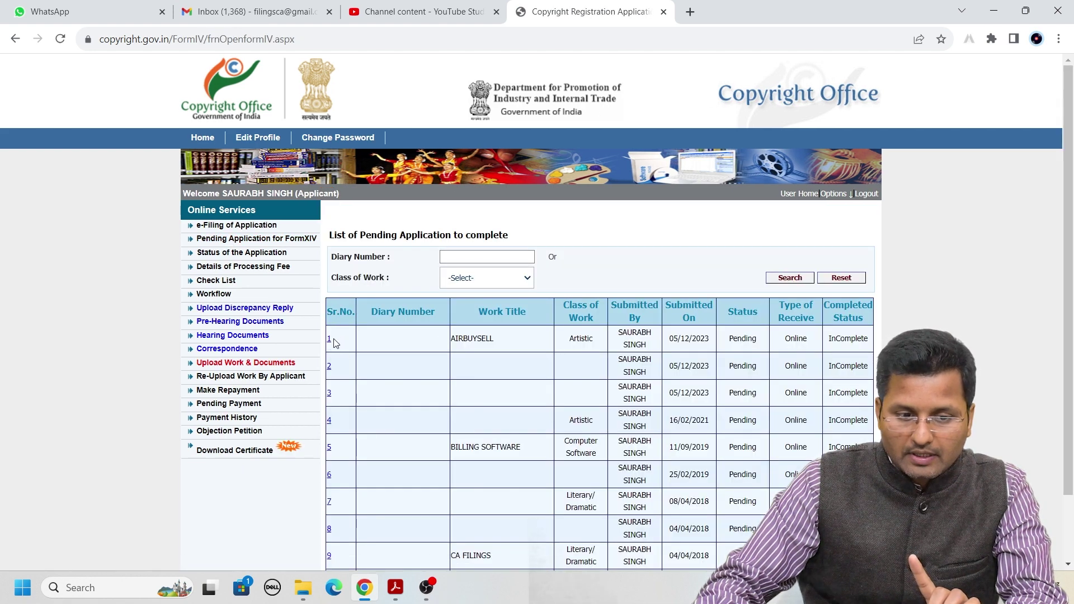
click(330, 341)
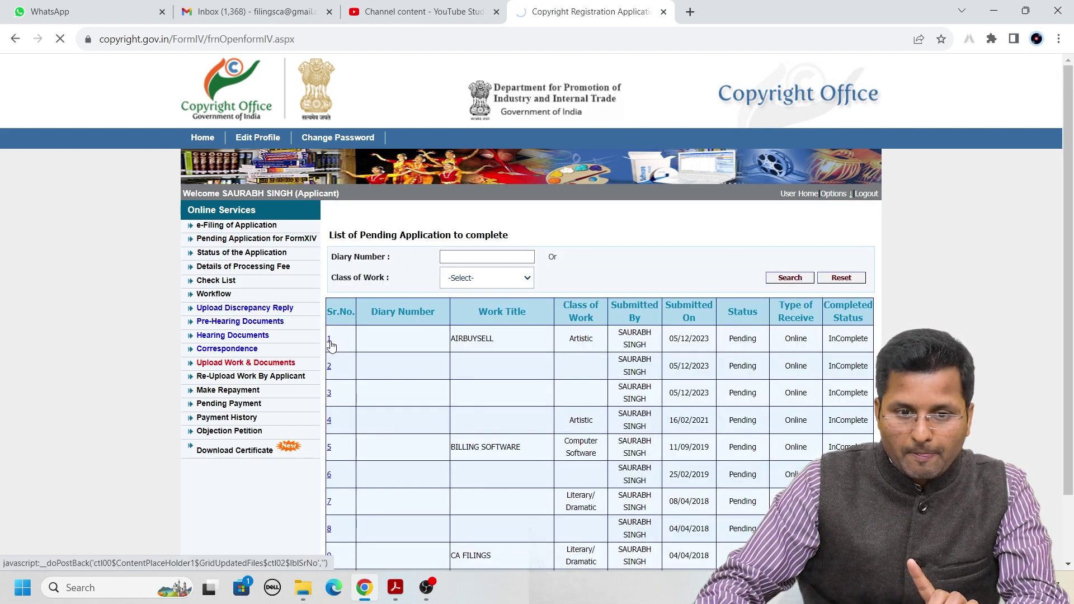
Re-save Form XIV and confirm the data-saved alert
scroll(546, 397, down, 10)
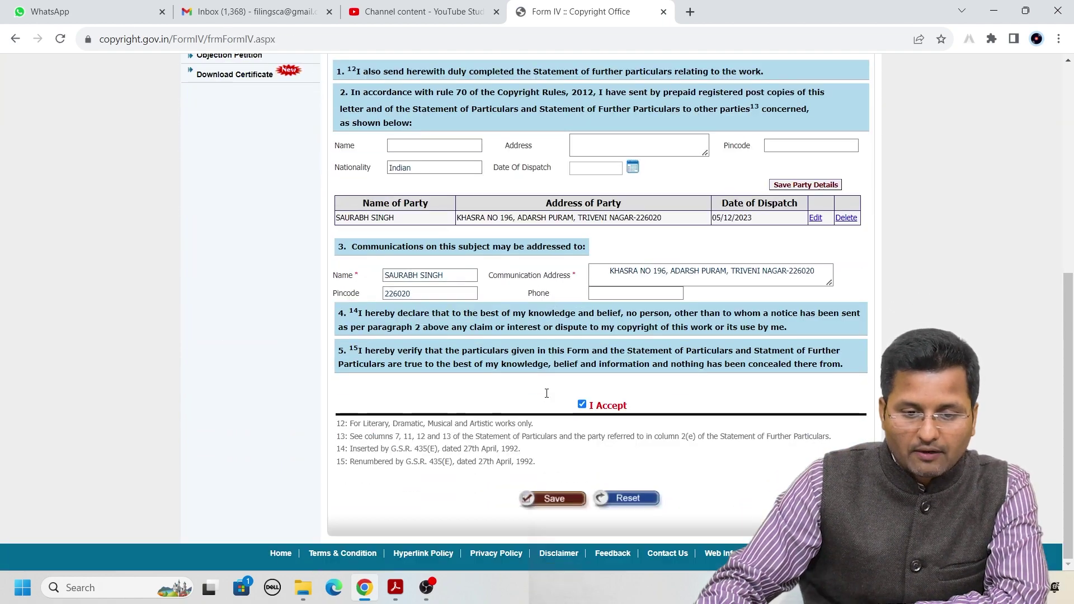
scroll(554, 403, up, 6)
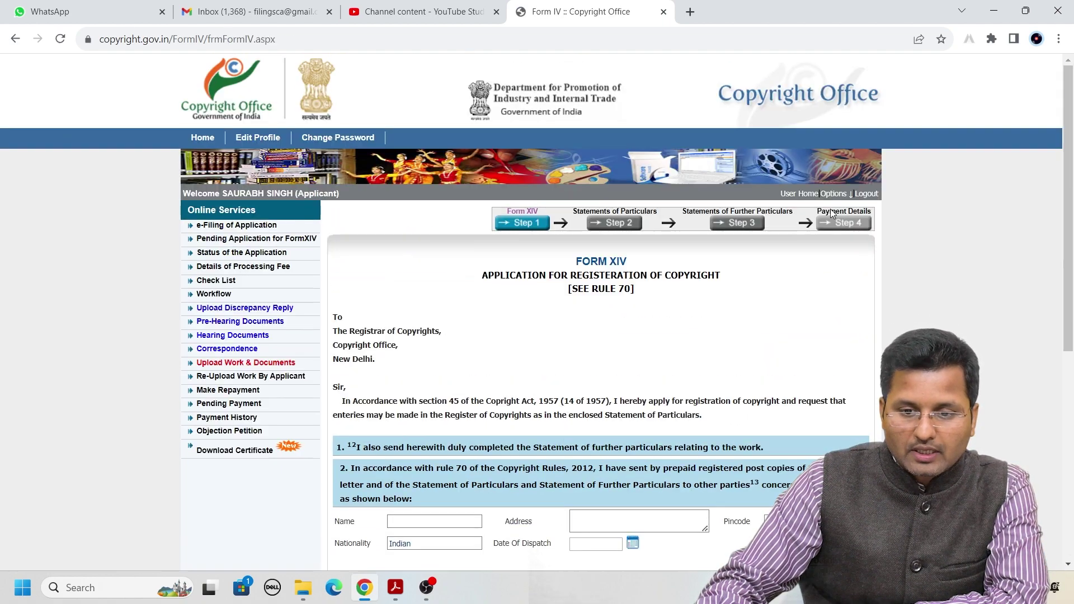
scroll(839, 229, down, 10)
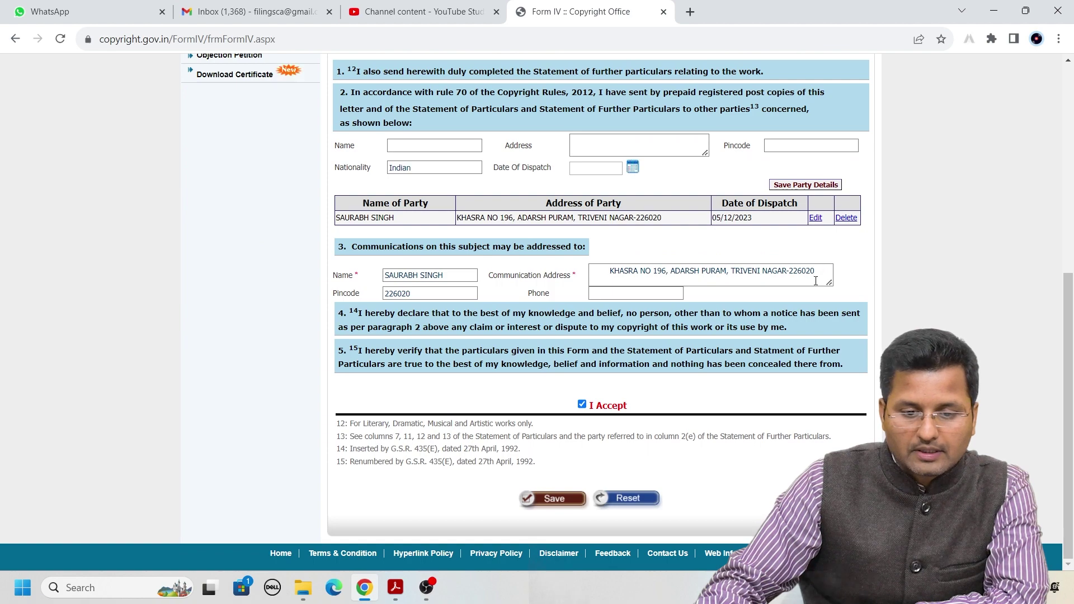
scroll(804, 308, up, 10)
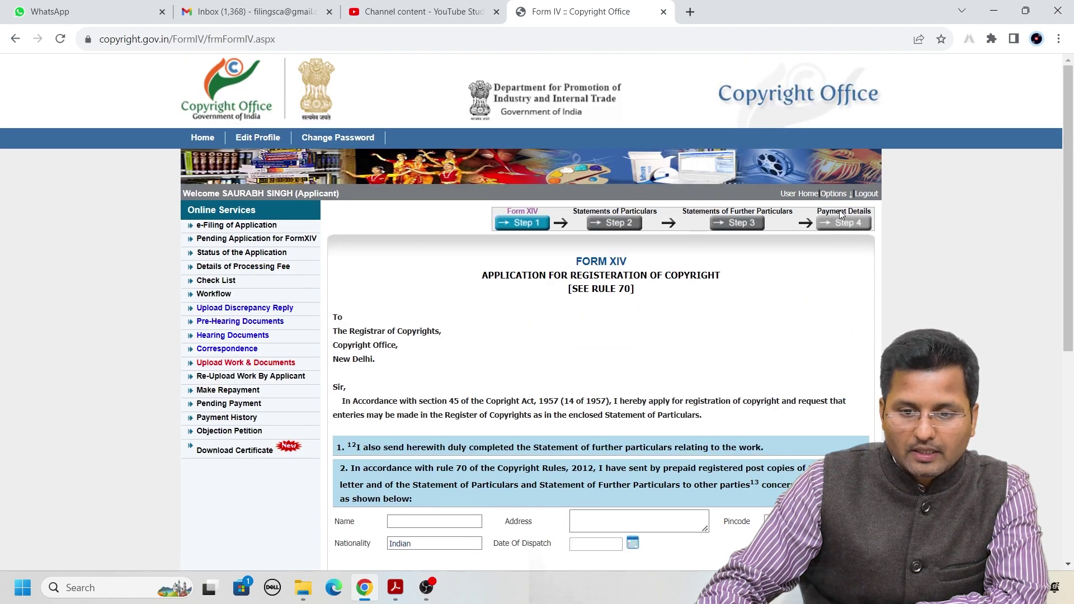
scroll(842, 227, down, 6)
click(554, 499)
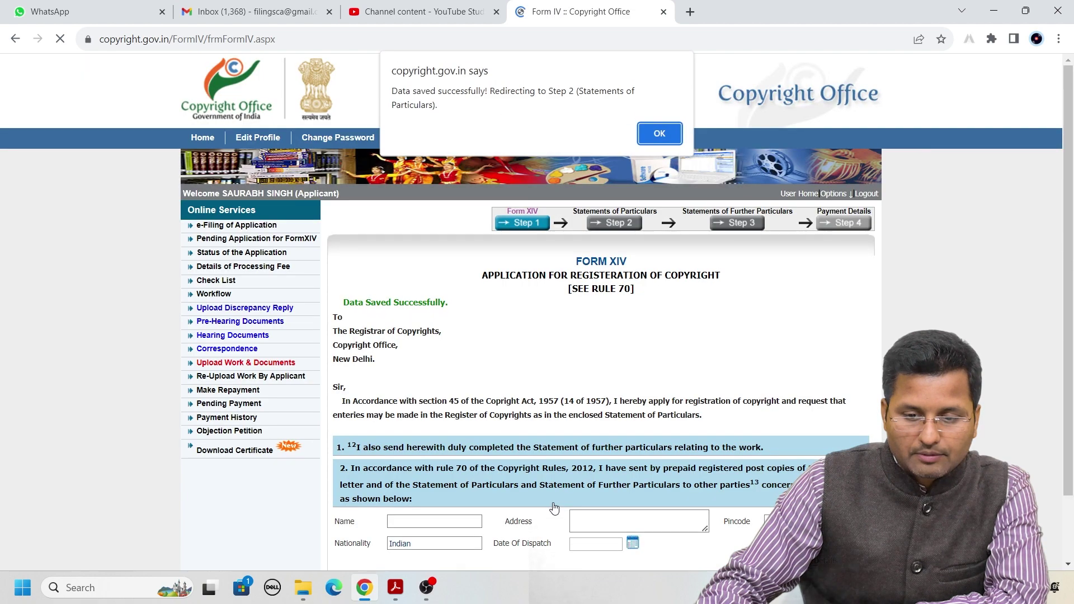
key(Return)
scroll(568, 433, down, 6)
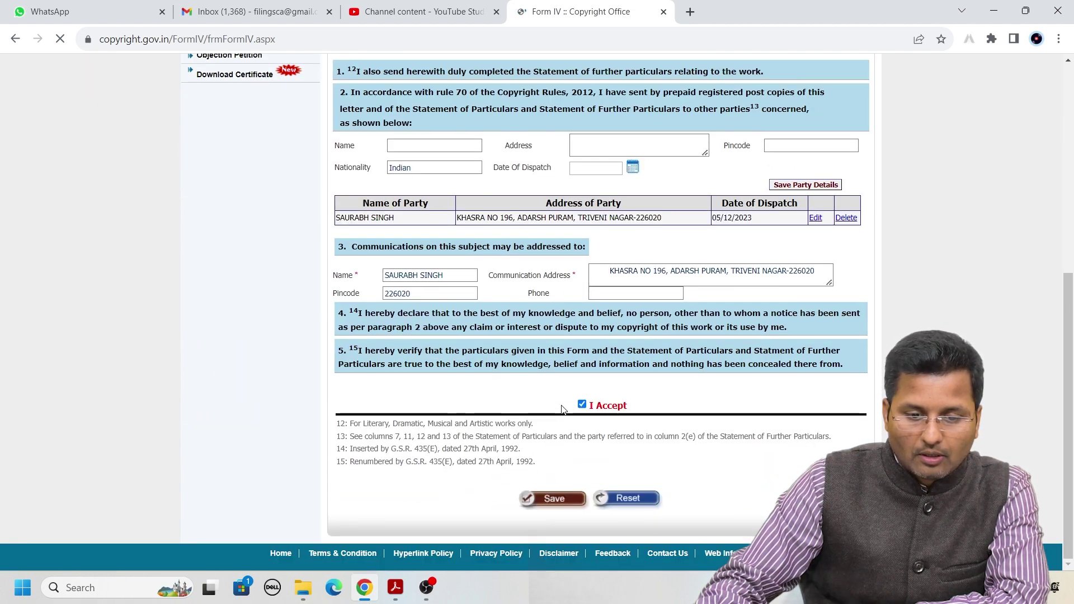
click(558, 499)
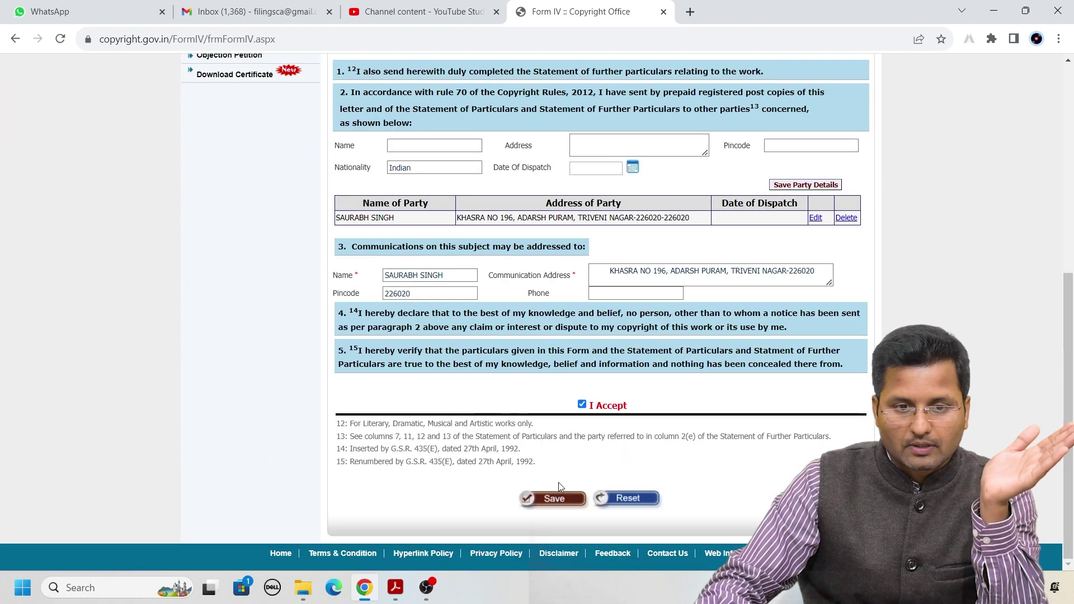
Save the Statement of Particulars and continue to Step 3
click(554, 497)
scroll(565, 363, down, 4)
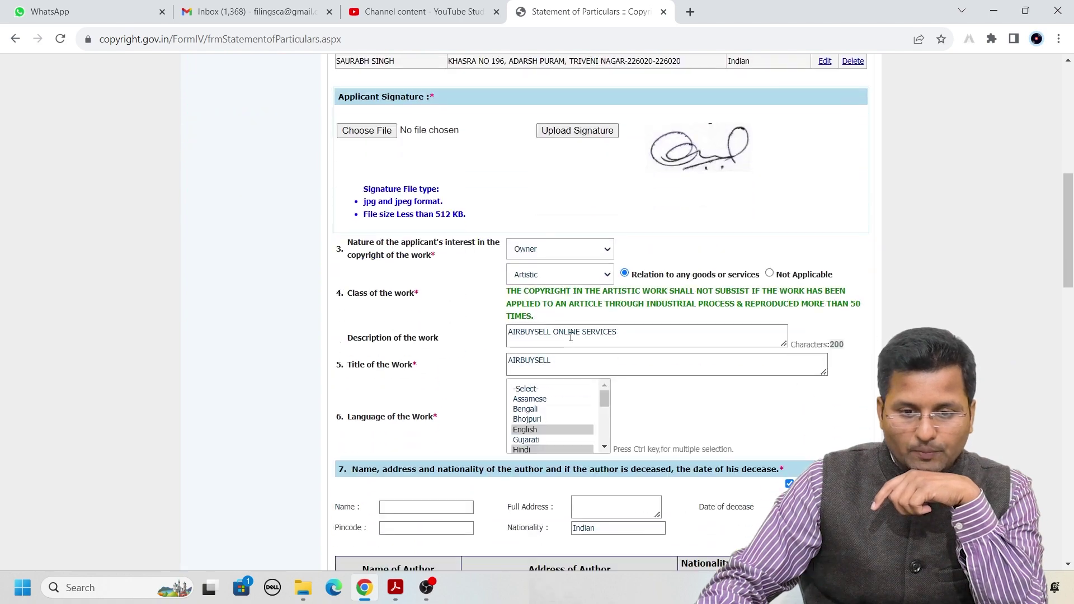
scroll(570, 336, down, 15)
scroll(600, 347, down, 5)
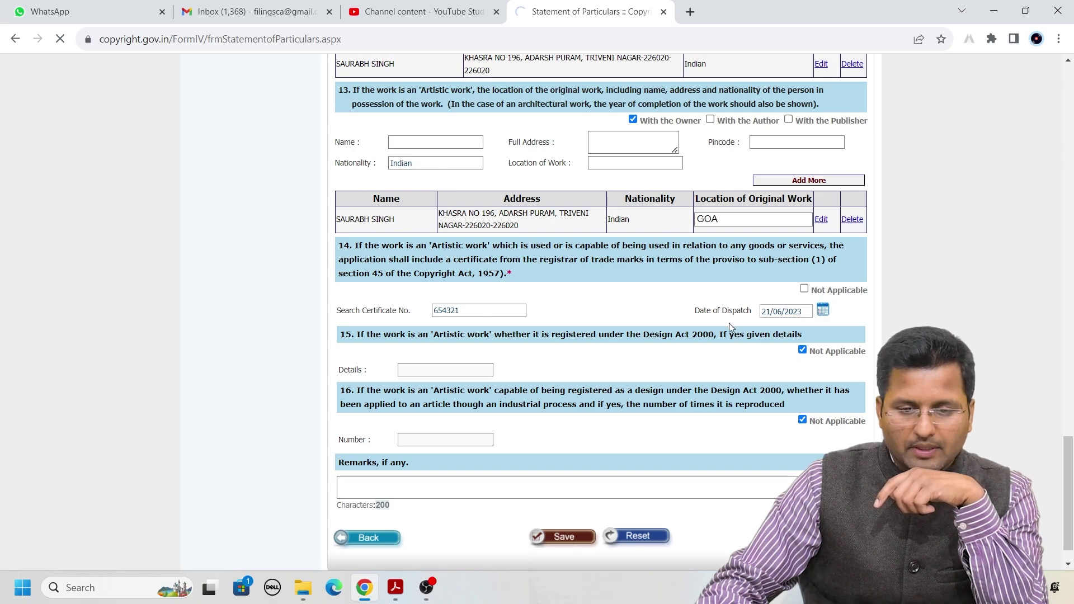
scroll(730, 326, up, 20)
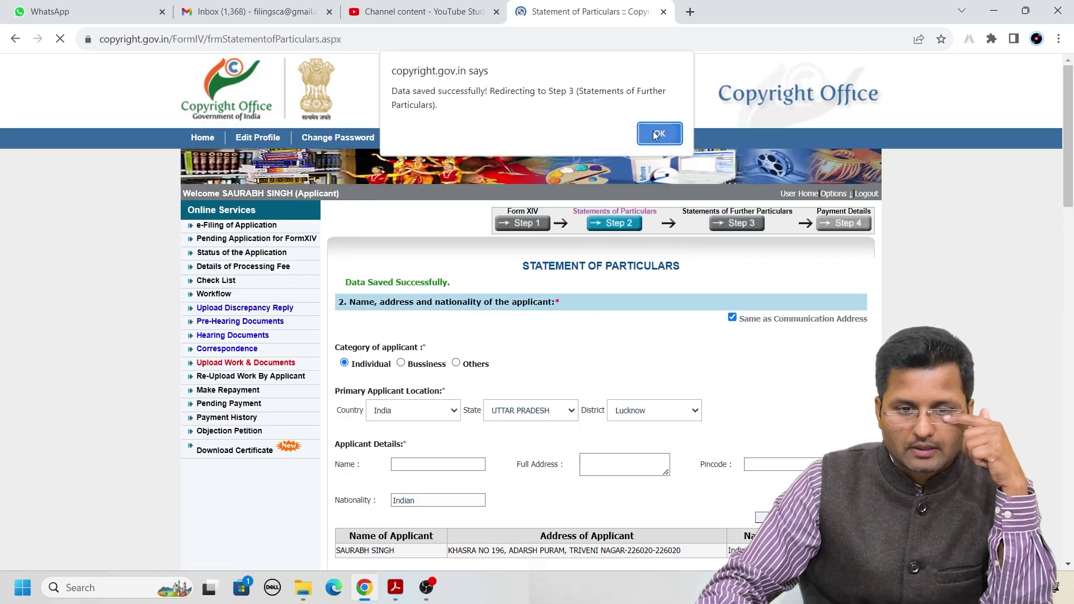
click(658, 134)
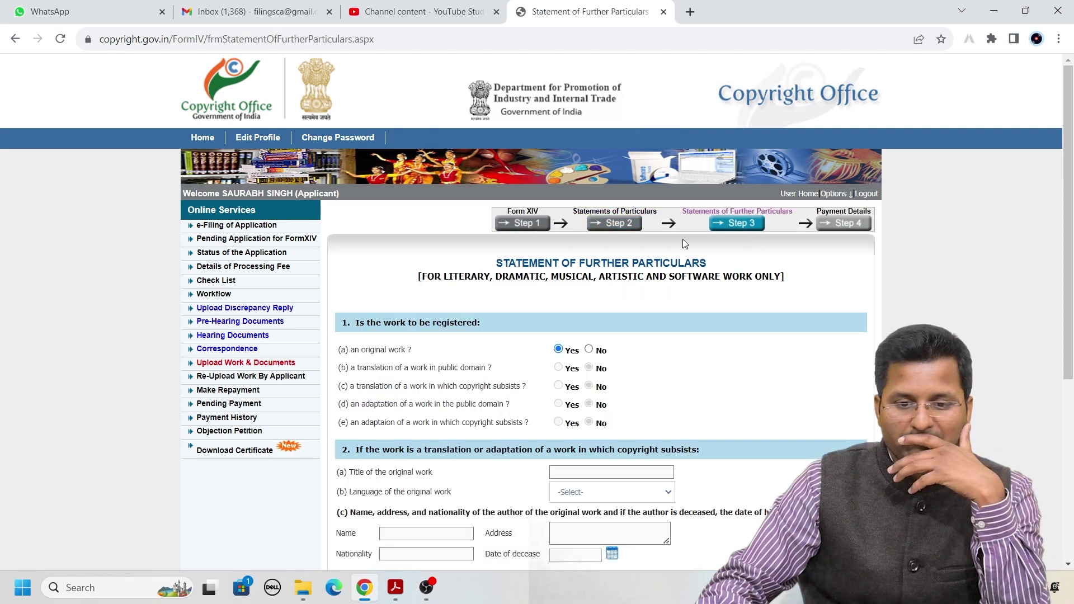
Save the Statement of Further Particulars and continue to Step 4 payment
scroll(644, 386, down, 5)
click(563, 501)
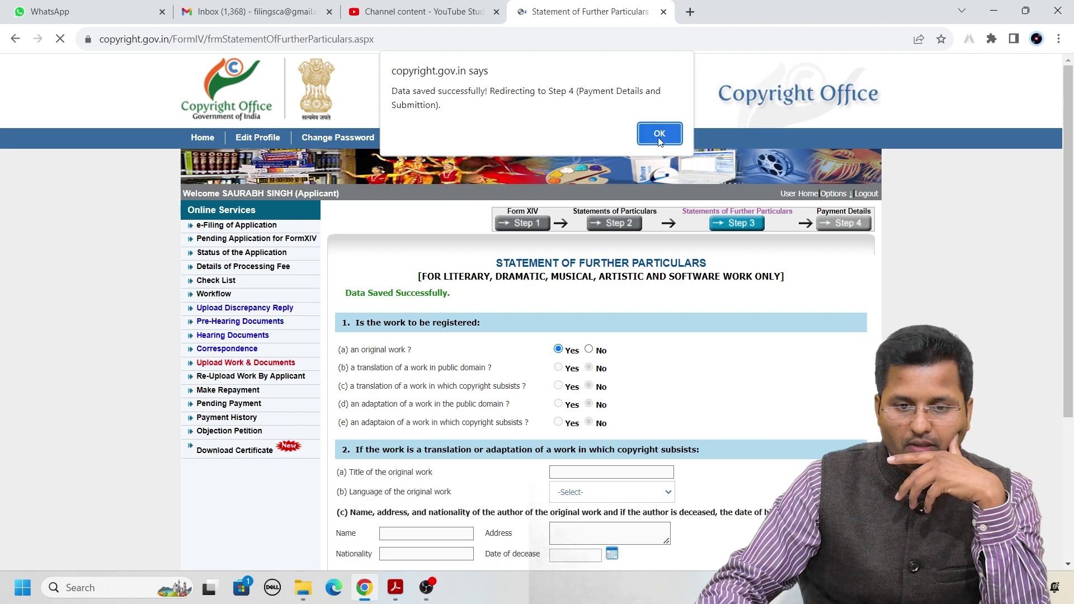
click(658, 134)
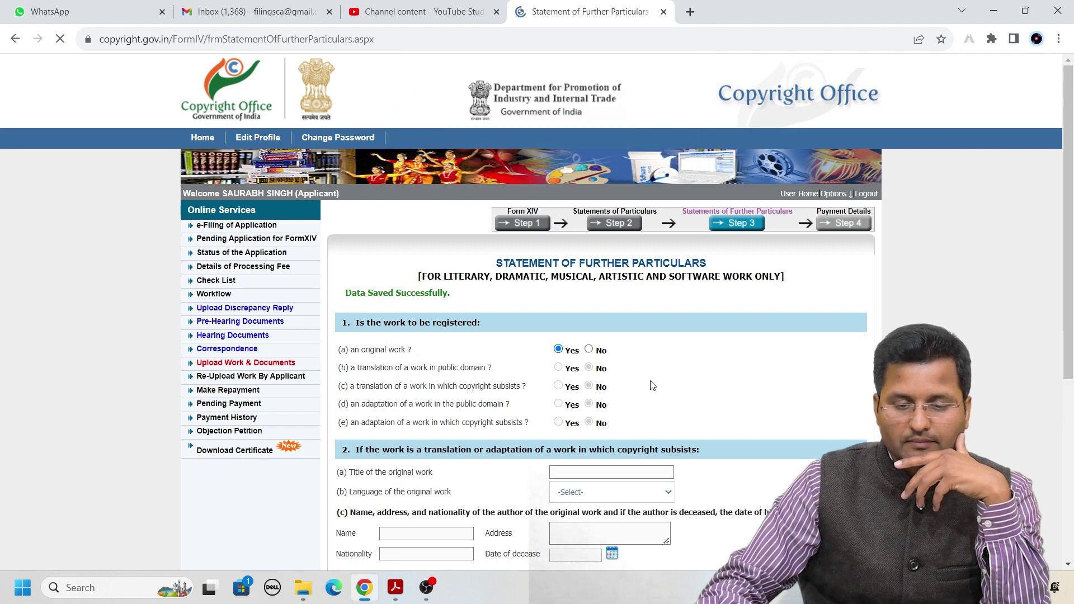
scroll(649, 384, down, 4)
Check the Rs. 2000 total amount and proceed to pay the Form XIV fee
scroll(359, 281, up, 3)
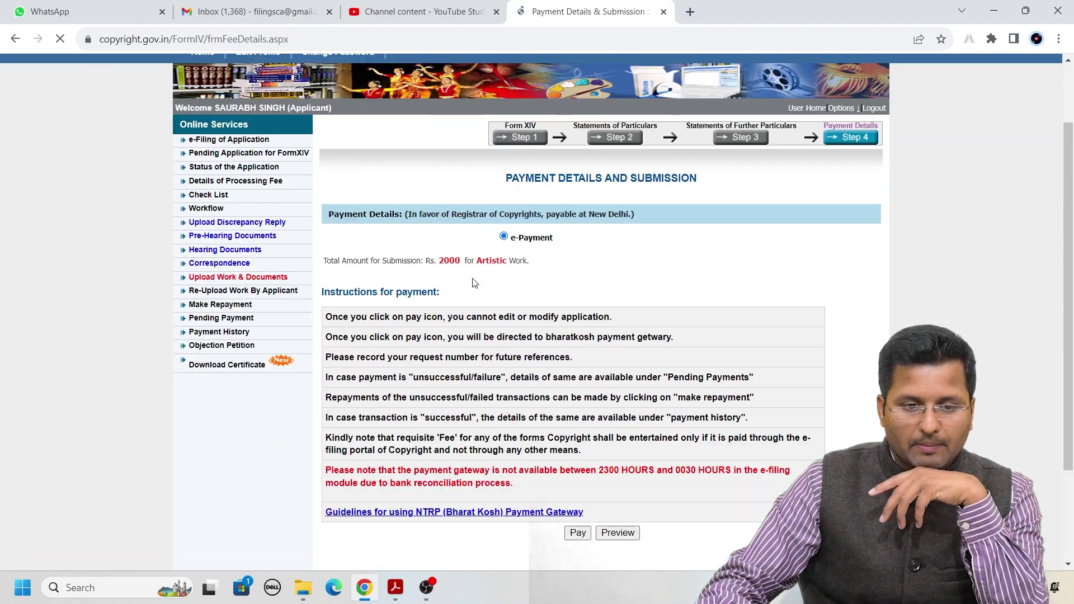
drag(328, 272, 539, 279)
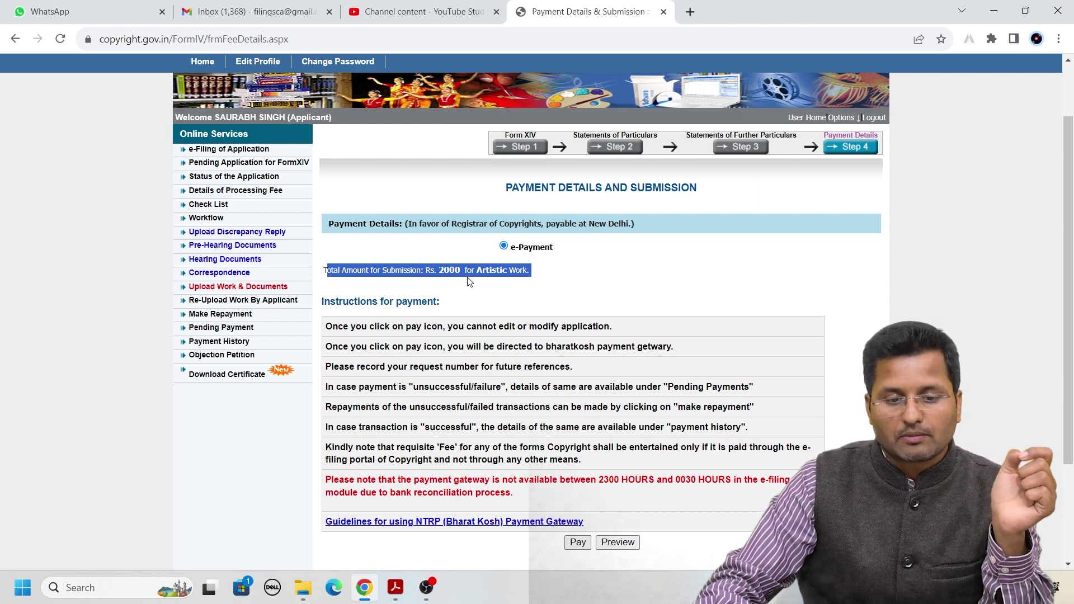
click(453, 270)
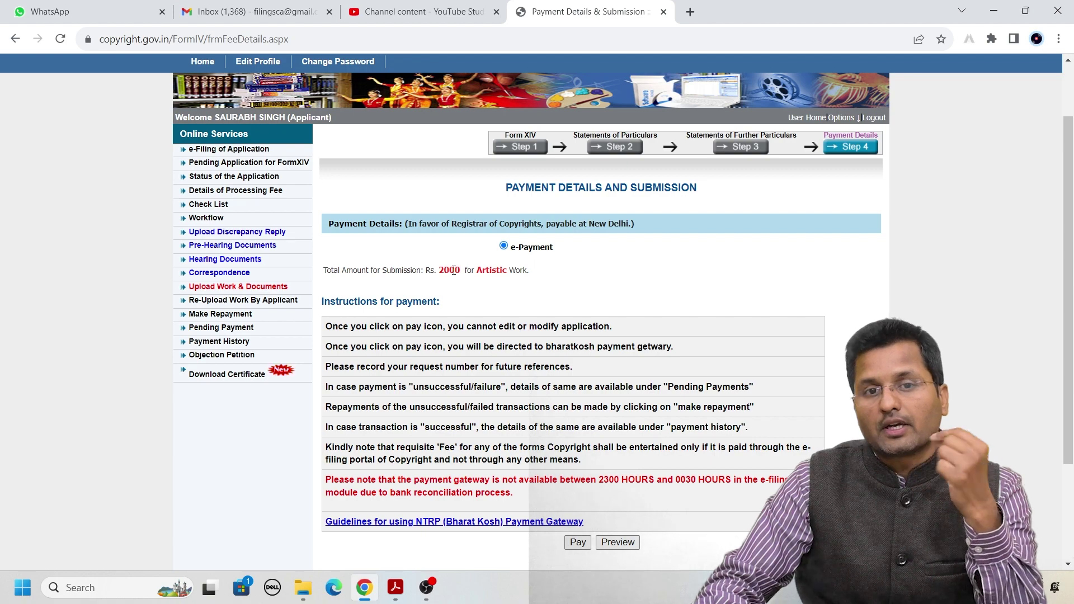
scroll(564, 399, down, 3)
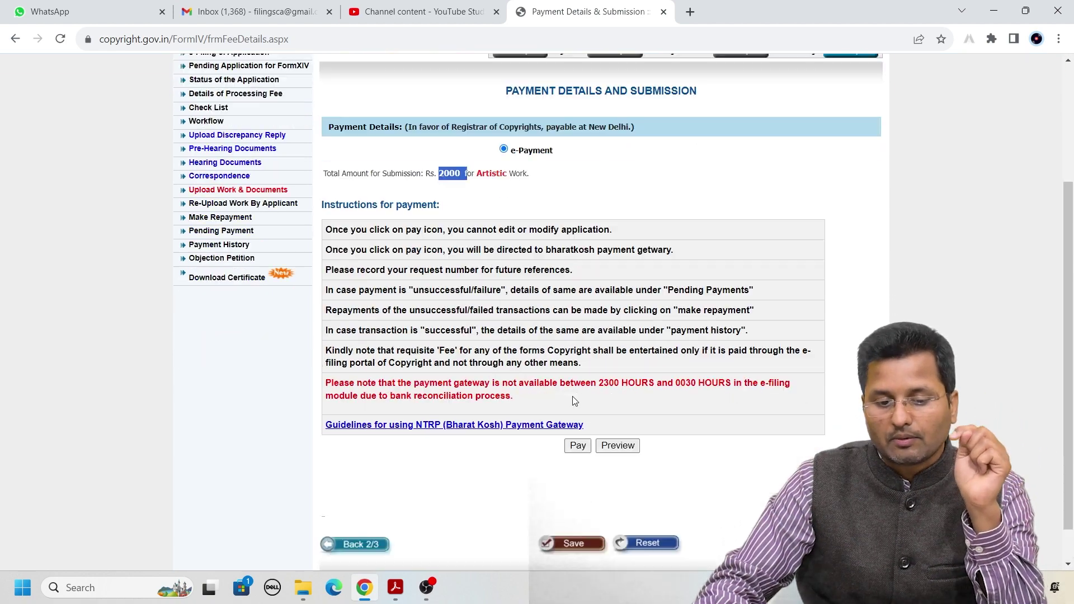
click(576, 403)
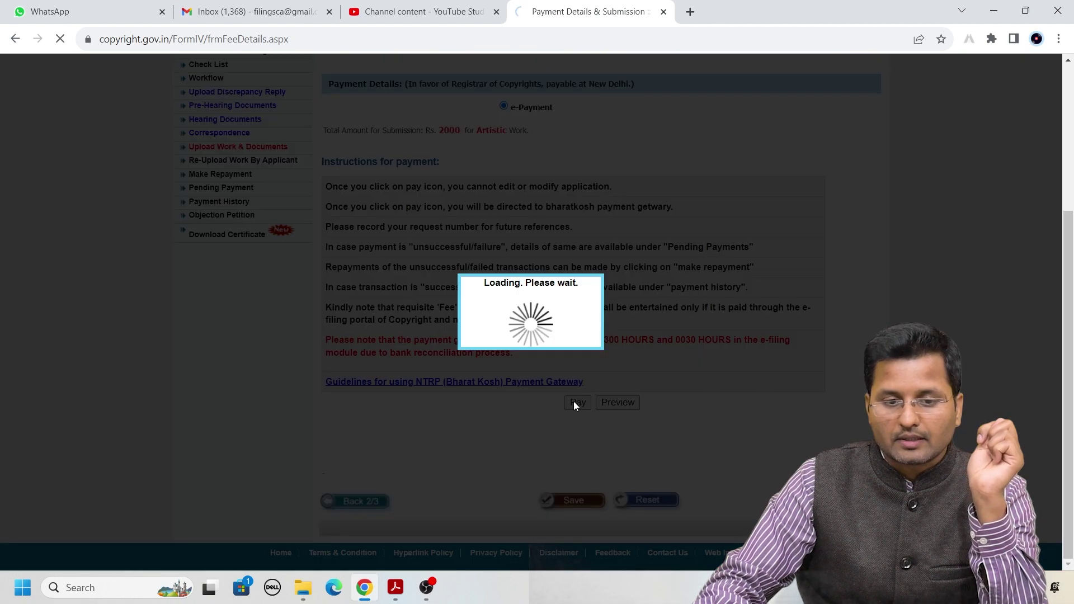
Agree to the payment Terms & Conditions and bring up the Pending Payment list
scroll(587, 404, up, 4)
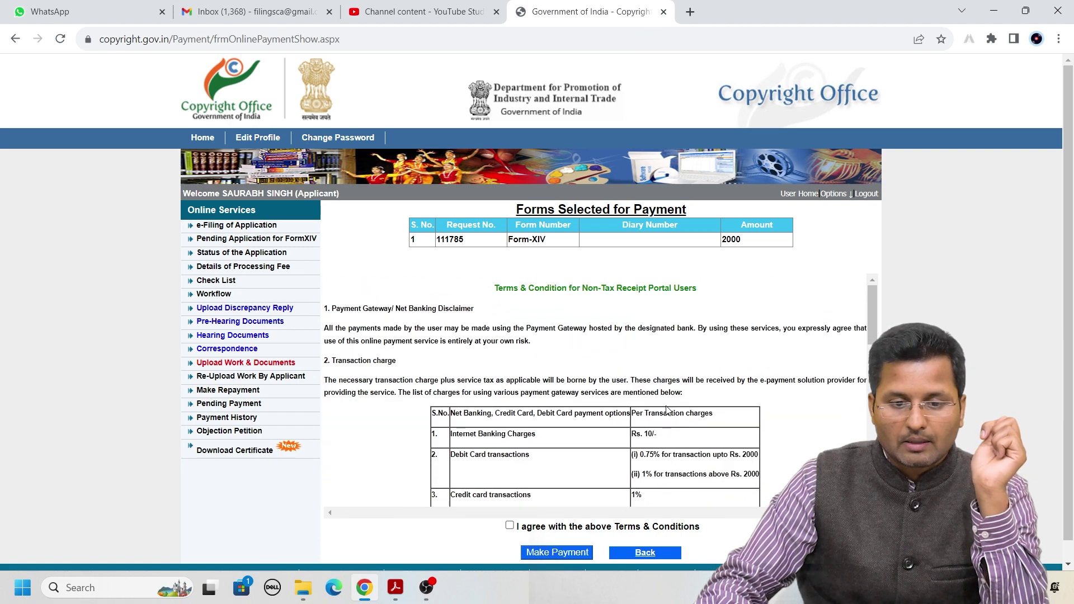
click(510, 505)
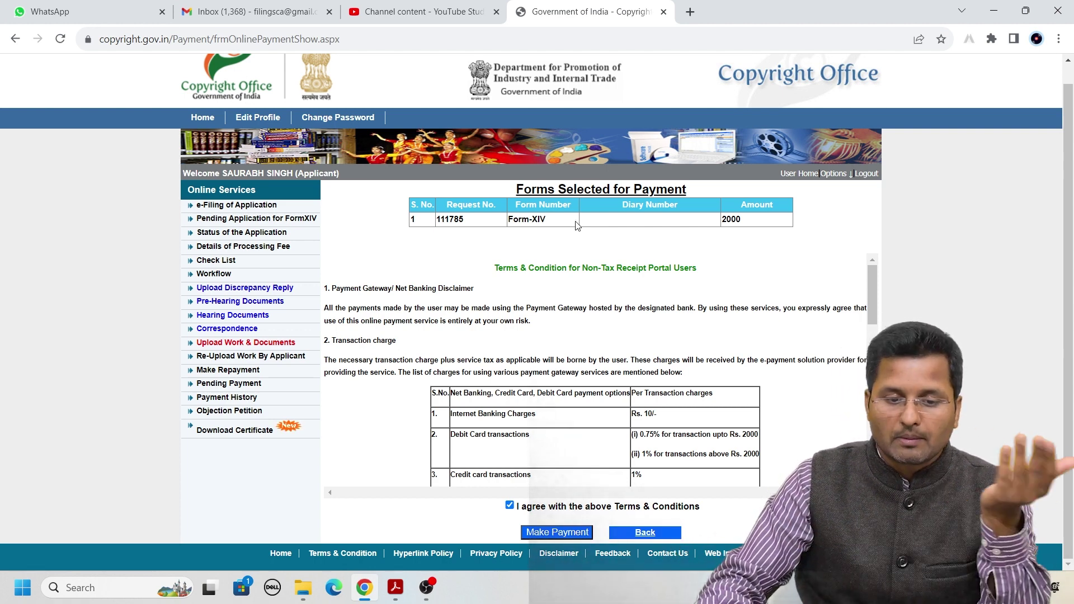
click(206, 387)
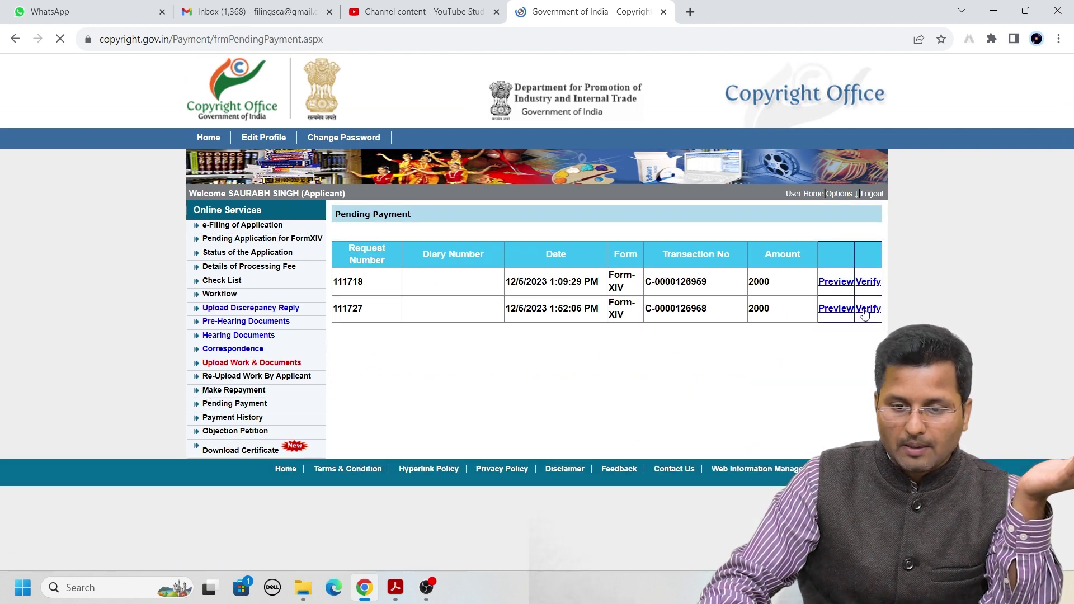
Verify the second pending payment, enable it for repayment and acknowledge the cancellation
click(867, 309)
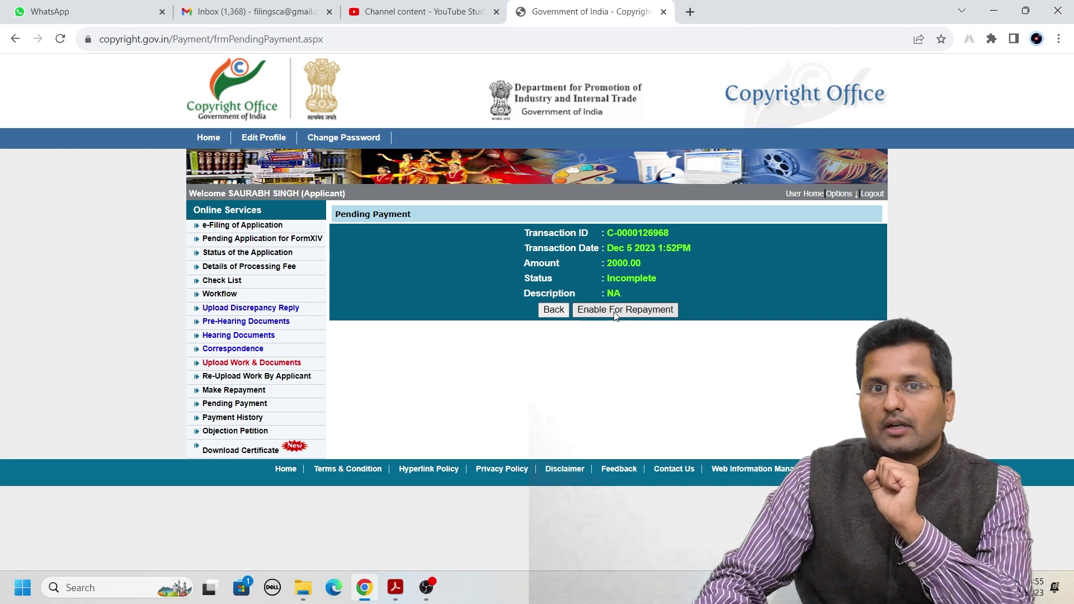
click(616, 316)
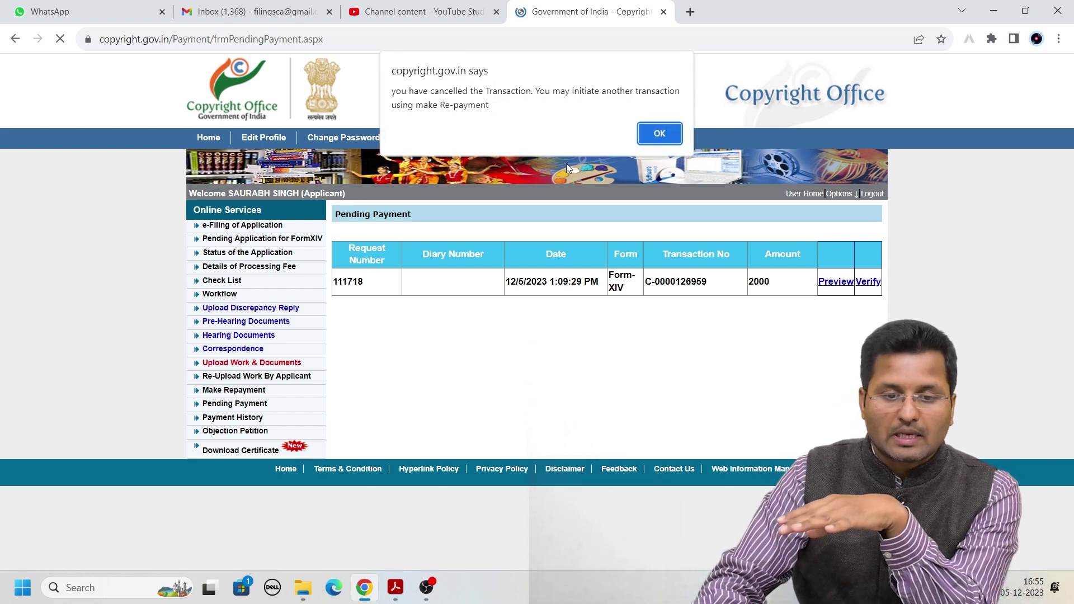
click(652, 135)
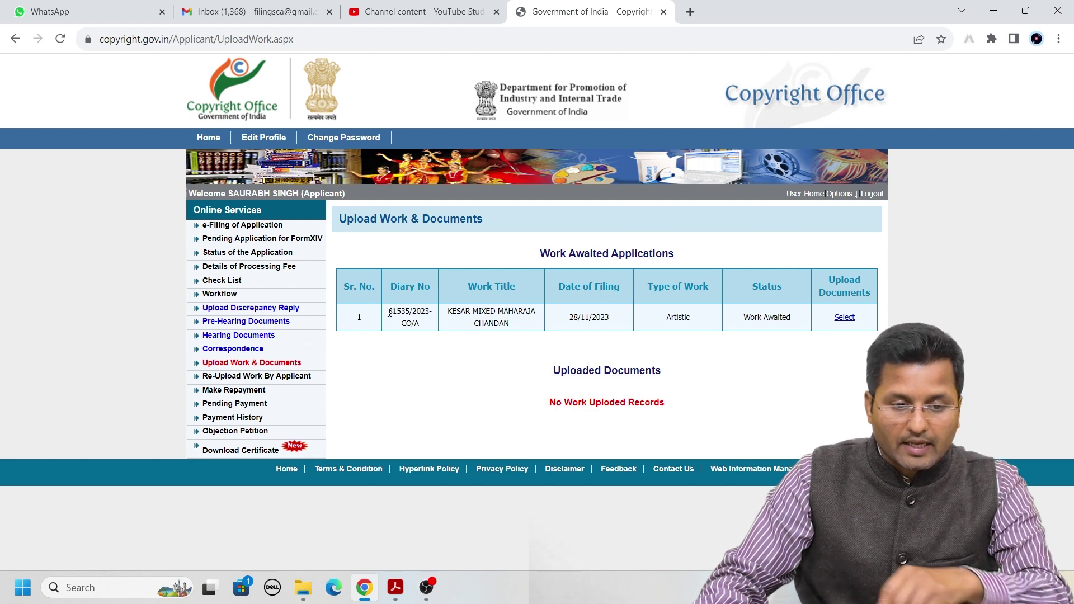
Open the document upload form for KESAR MIXED MAHARAJA CHANDAN in Work Awaited Applications
drag(390, 311, 425, 323)
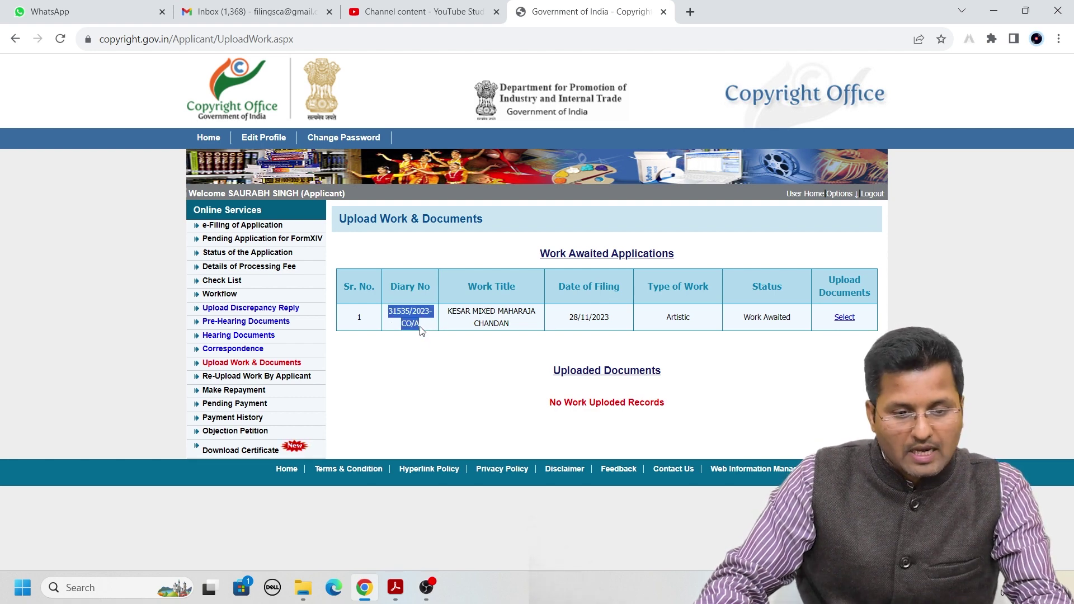
click(421, 330)
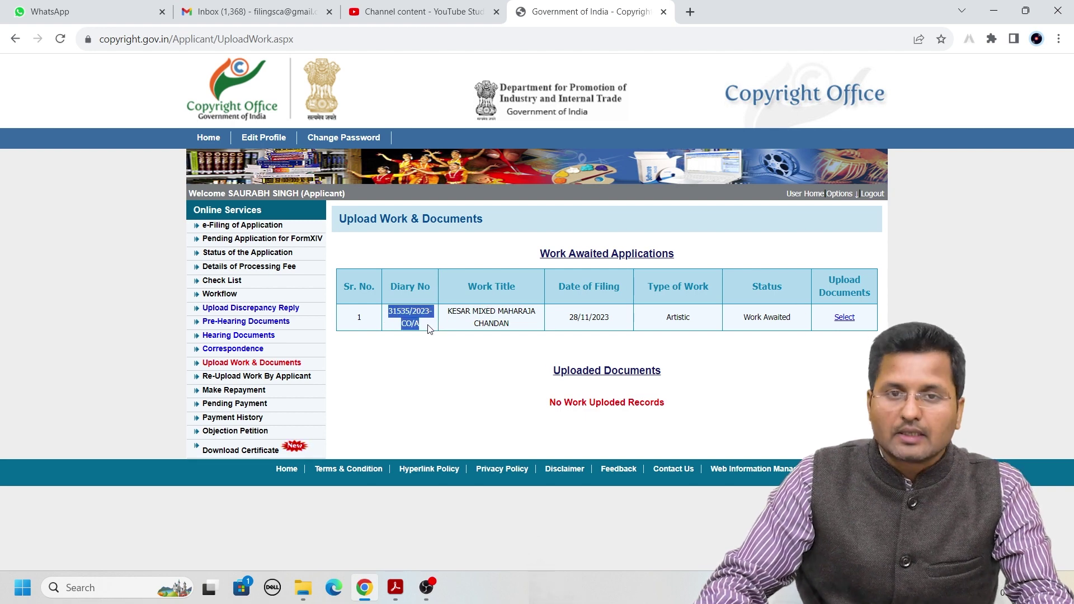
click(429, 356)
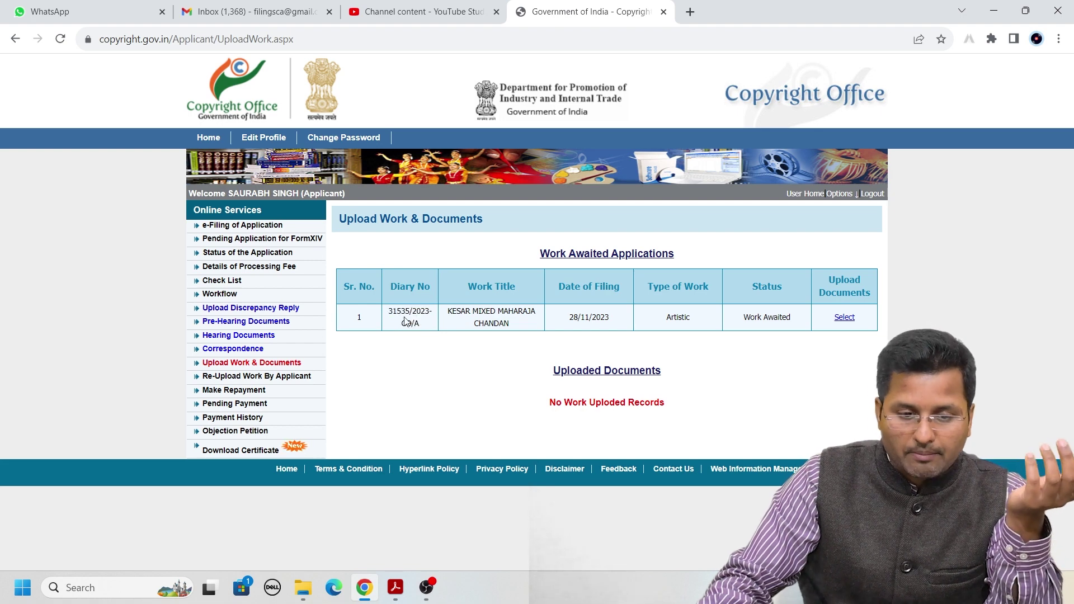
click(845, 318)
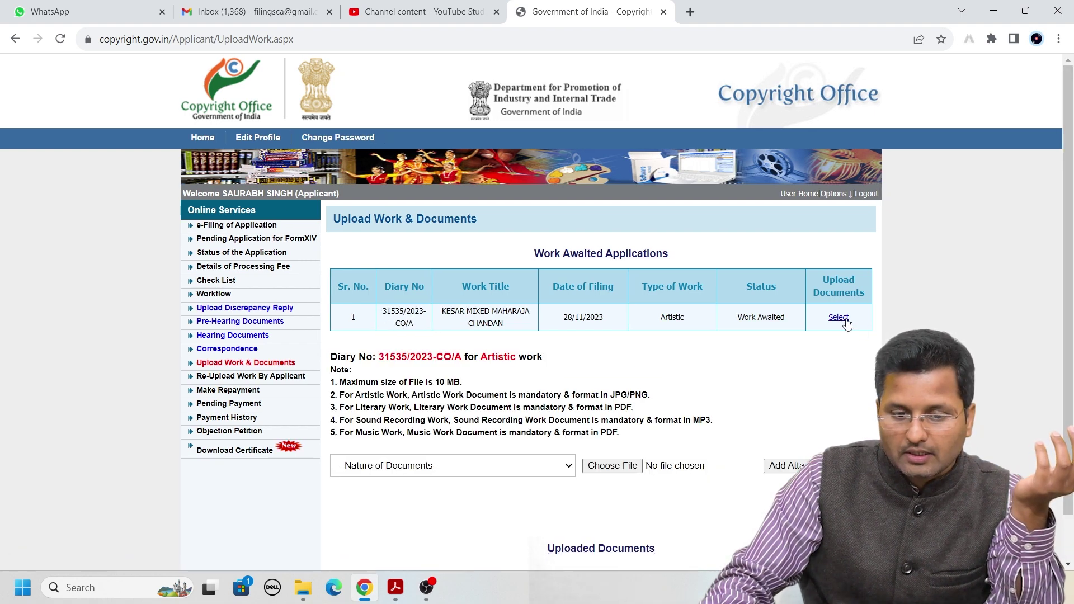
Select download (4).jpg as the 'Artistic Work to be copyrighted' document
scroll(847, 324, down, 1)
click(568, 415)
click(1023, 332)
click(566, 419)
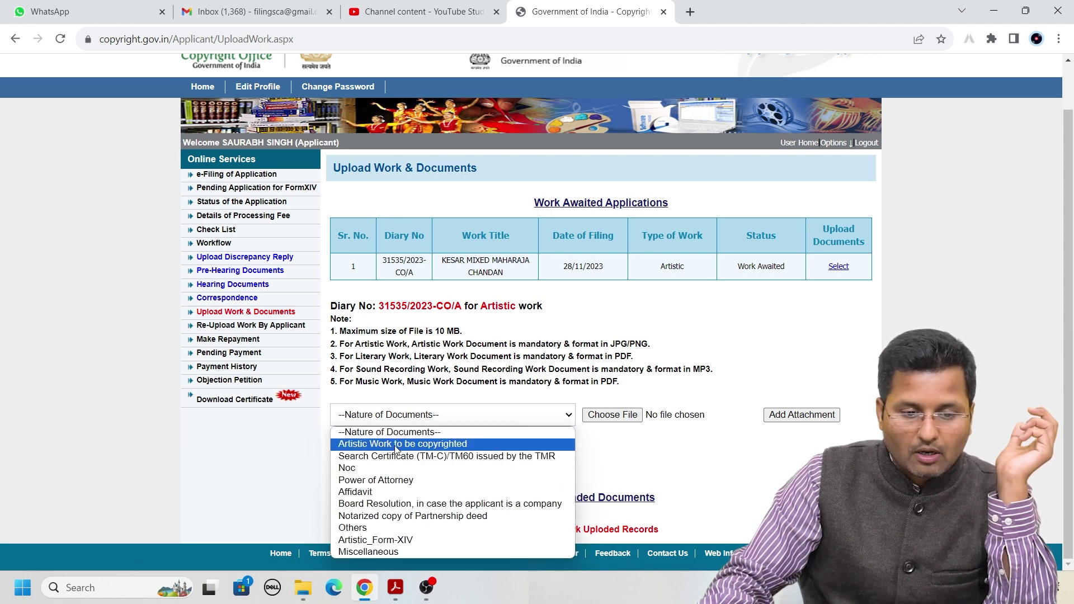
click(427, 445)
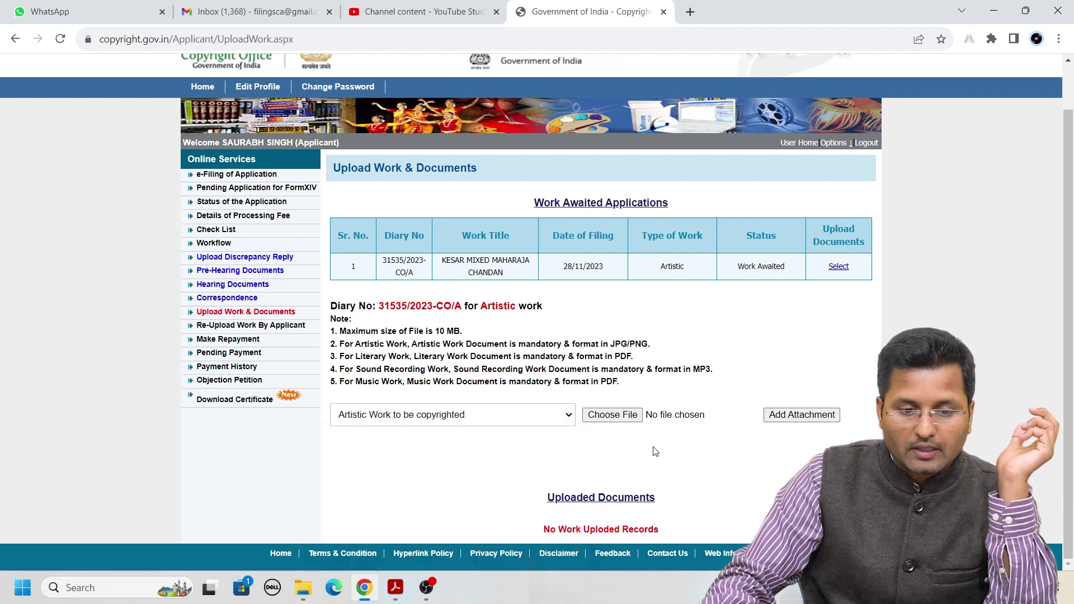
click(611, 416)
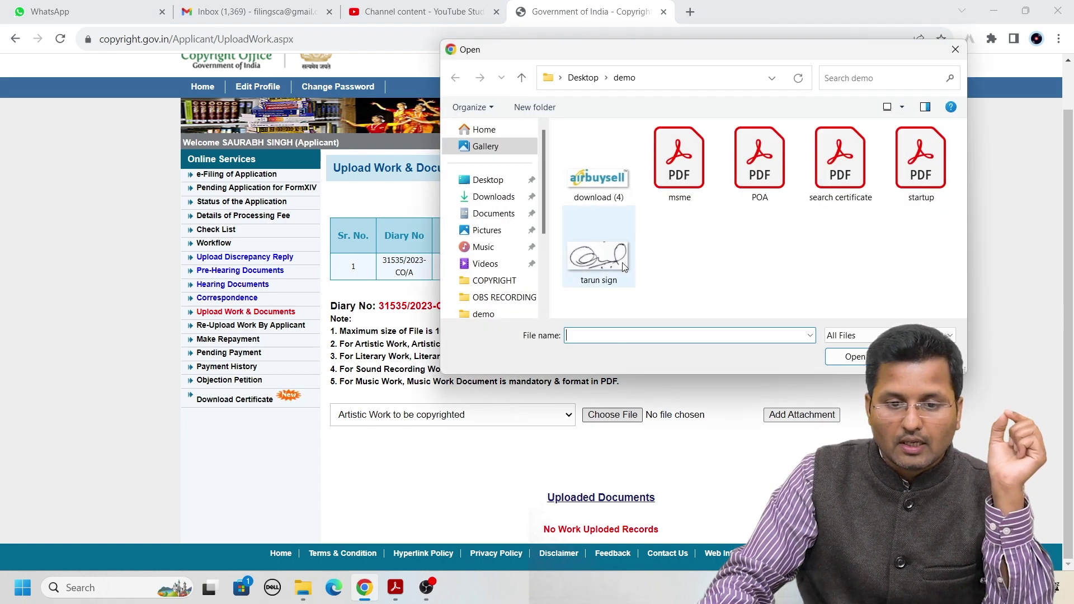
double_click(602, 185)
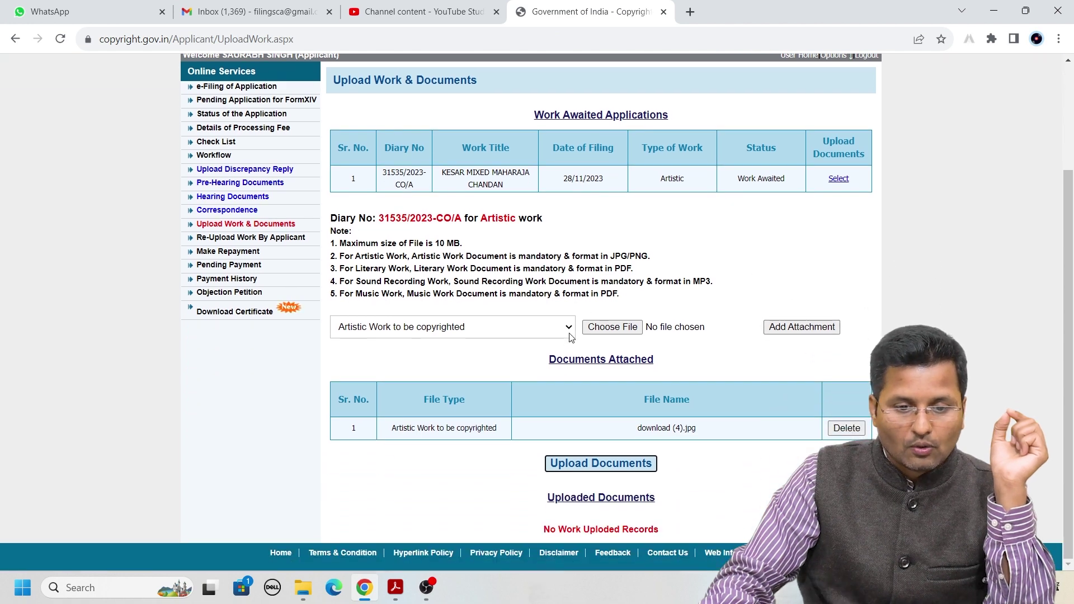
Attach search certificate.pdf as the Search Certificate document
click(571, 337)
click(385, 368)
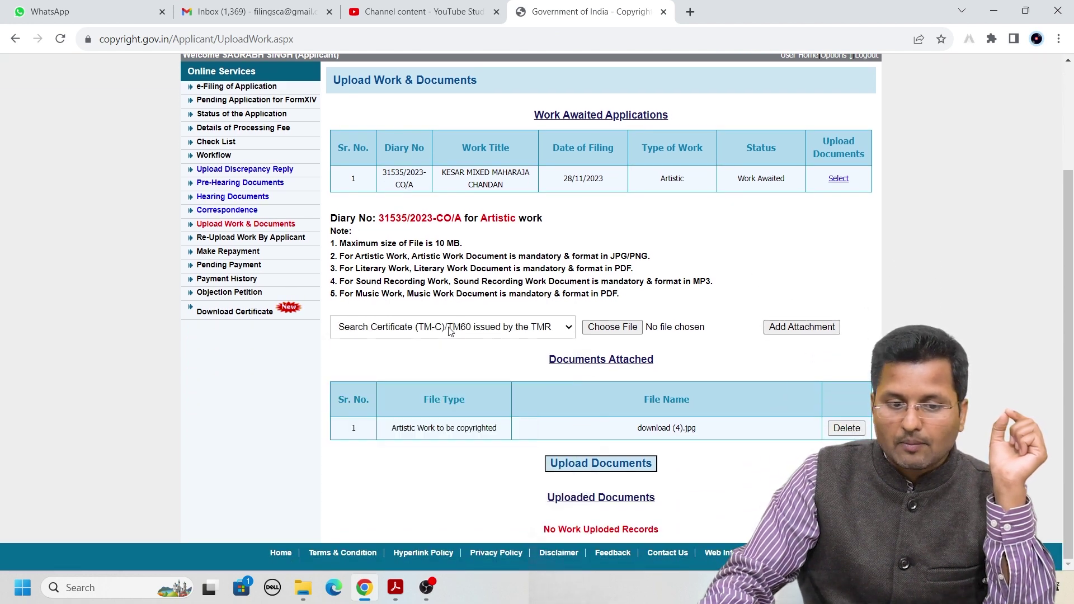
click(605, 328)
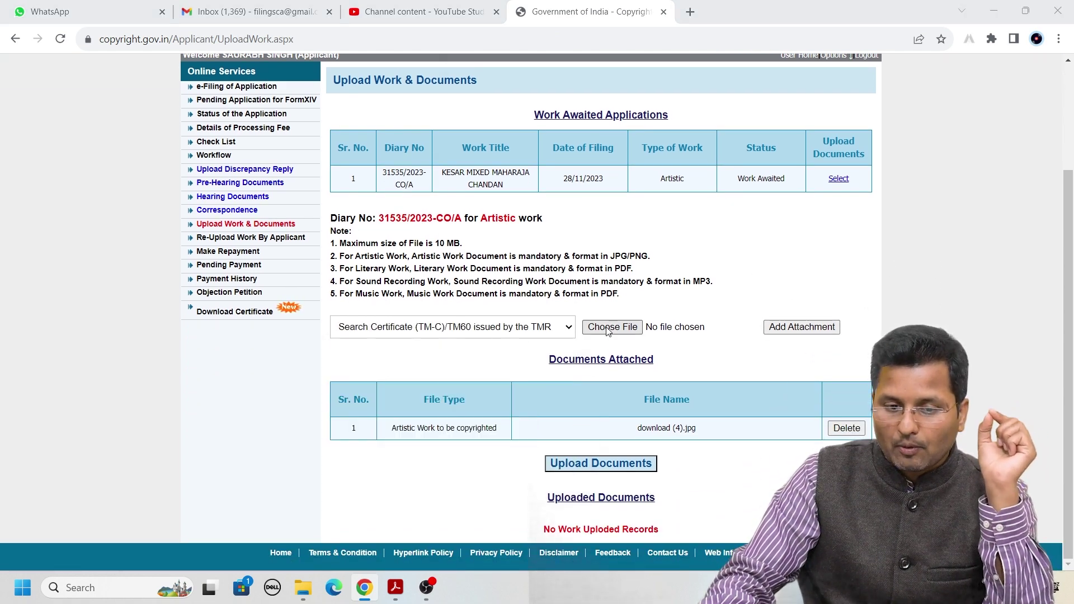
double_click(839, 163)
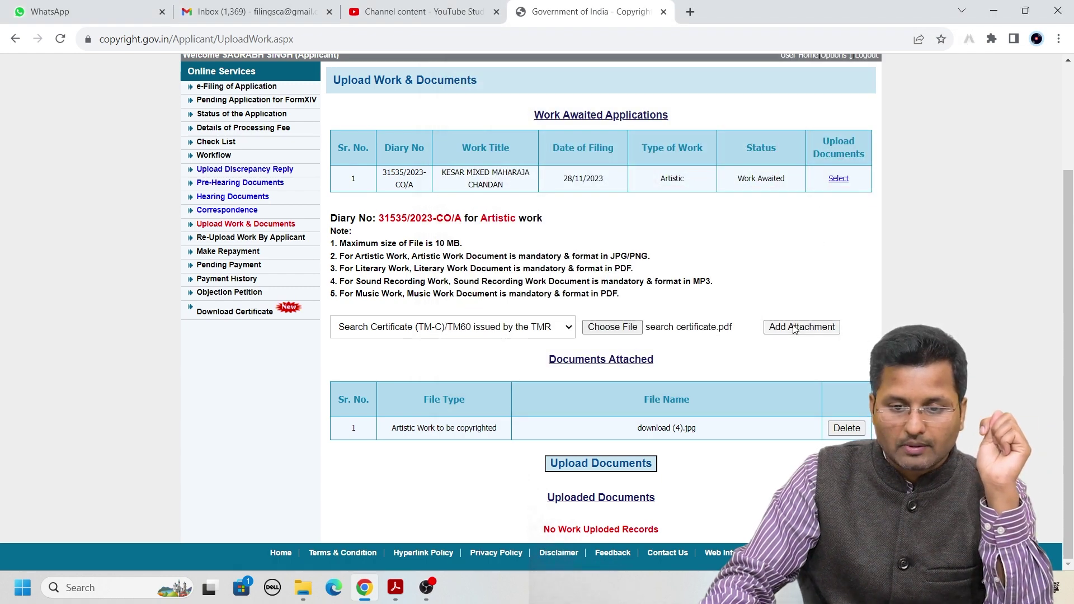
click(805, 328)
click(569, 302)
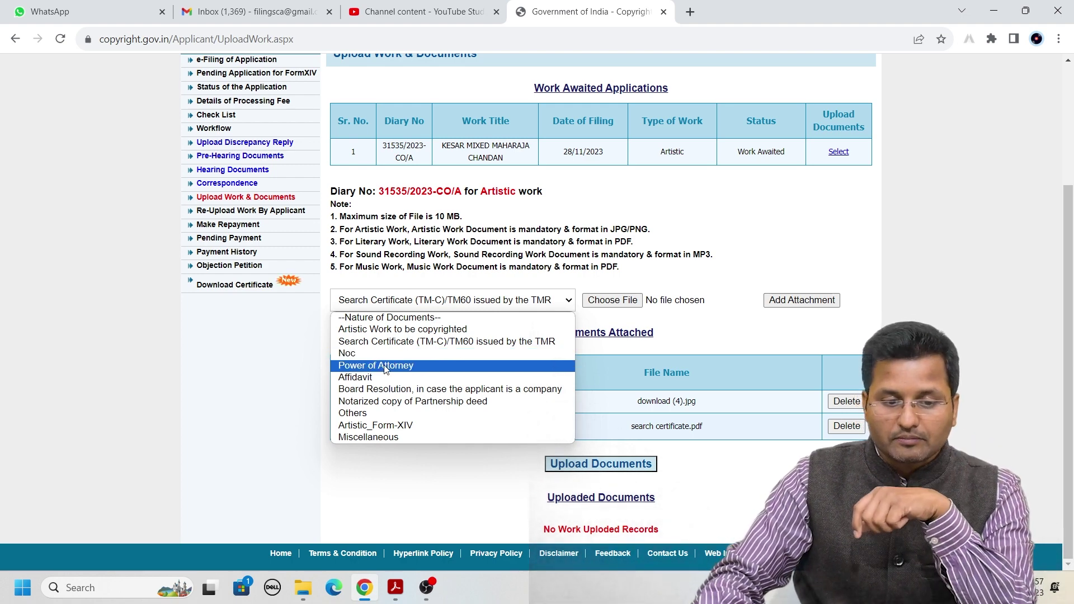
Try Power of Attorney as the document type, cancelling the file selection
click(386, 366)
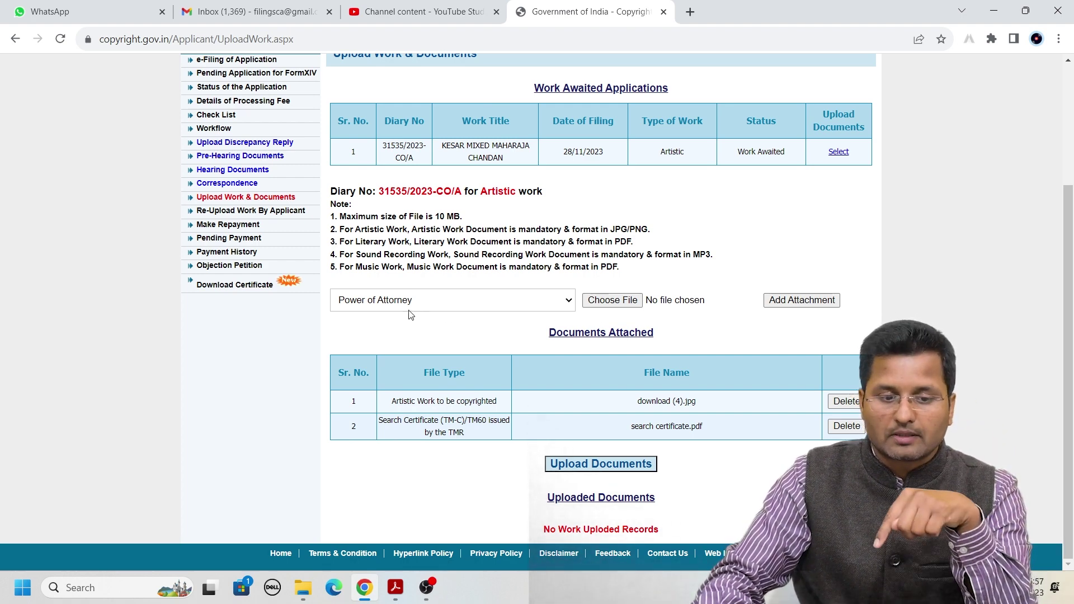
click(445, 307)
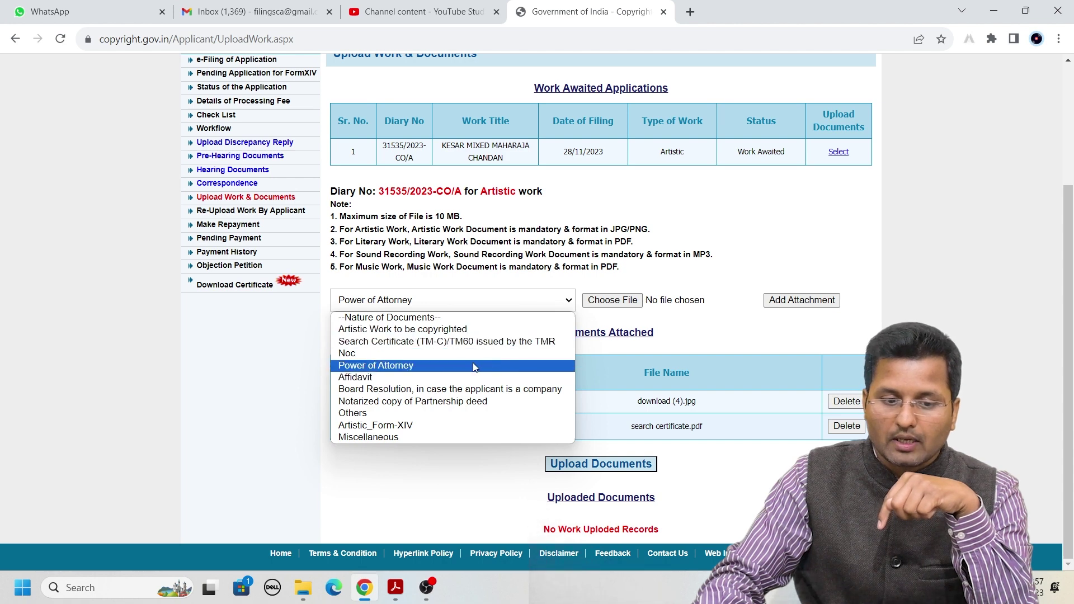
click(451, 365)
click(616, 306)
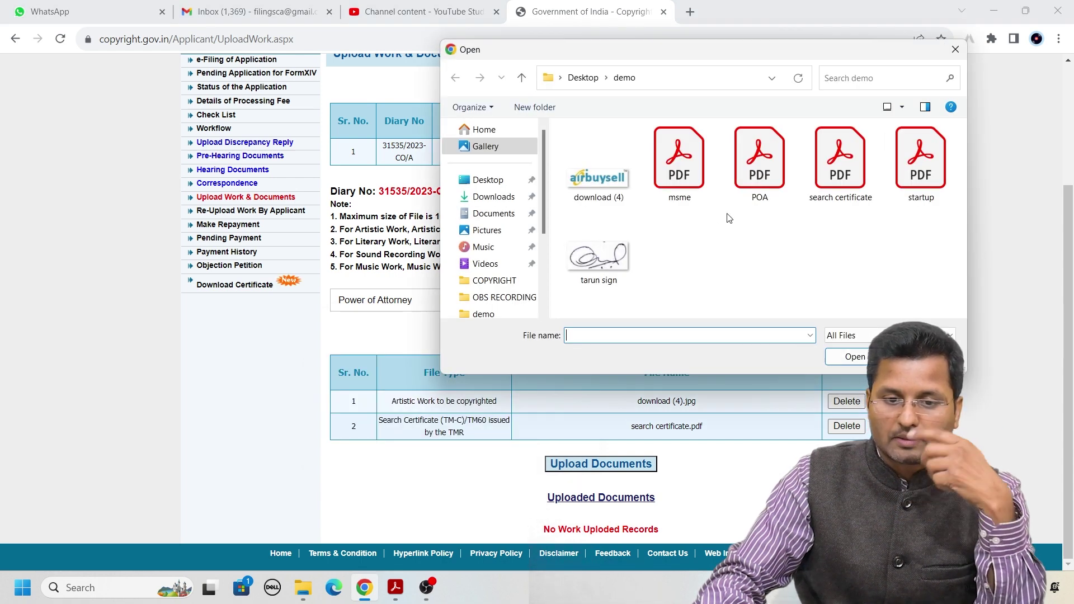
key(Escape)
Set the next attachment's document type to Artistic_Form-XIV
click(563, 302)
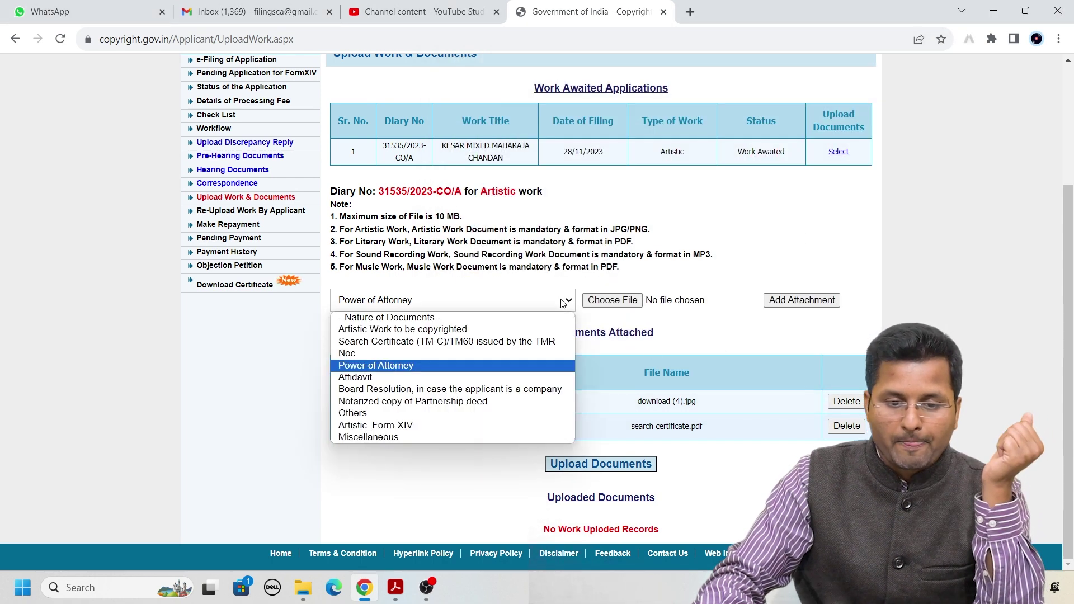
click(414, 388)
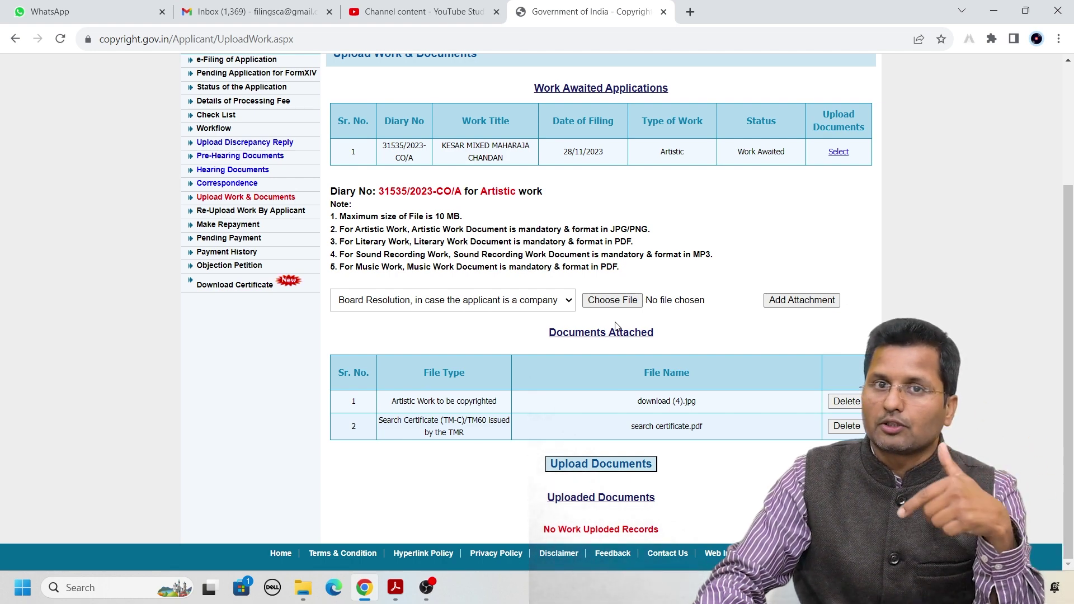
click(568, 302)
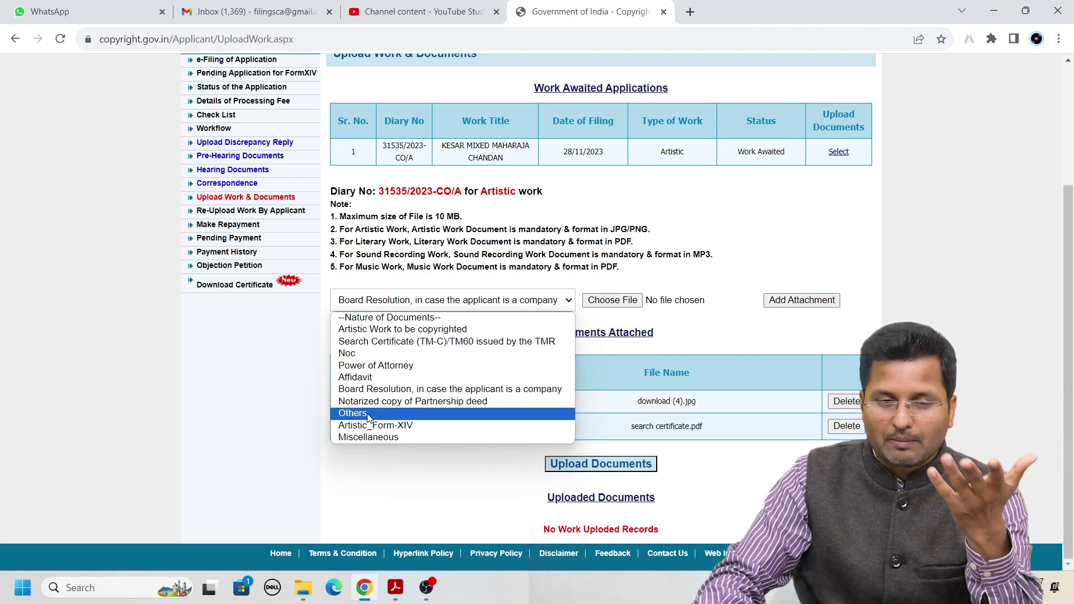
click(375, 427)
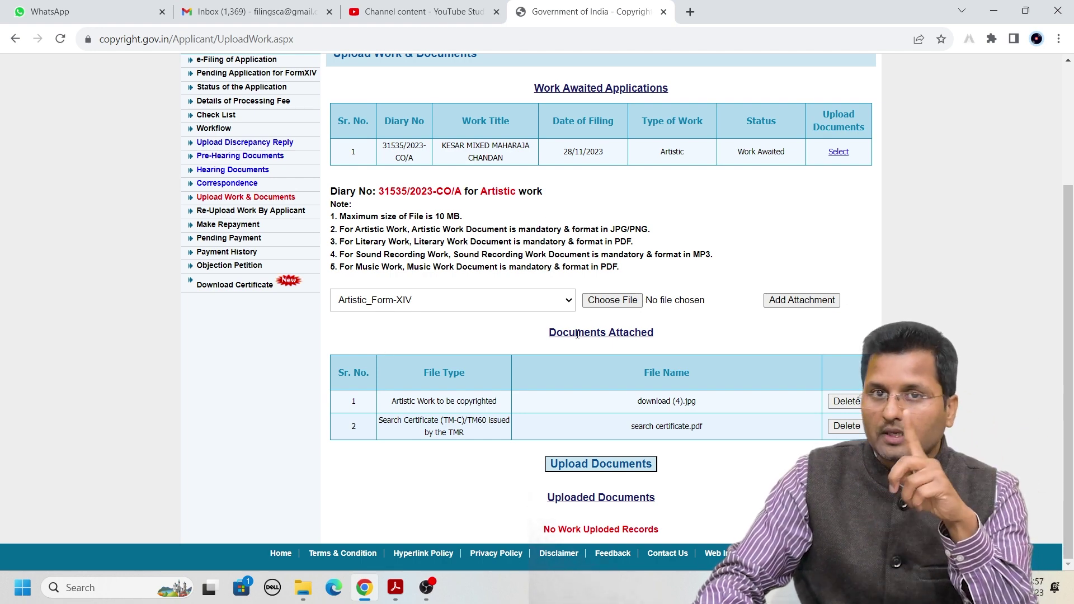
Attach 123456.pdf from Downloads as the Artistic_Form-XIV document
click(617, 302)
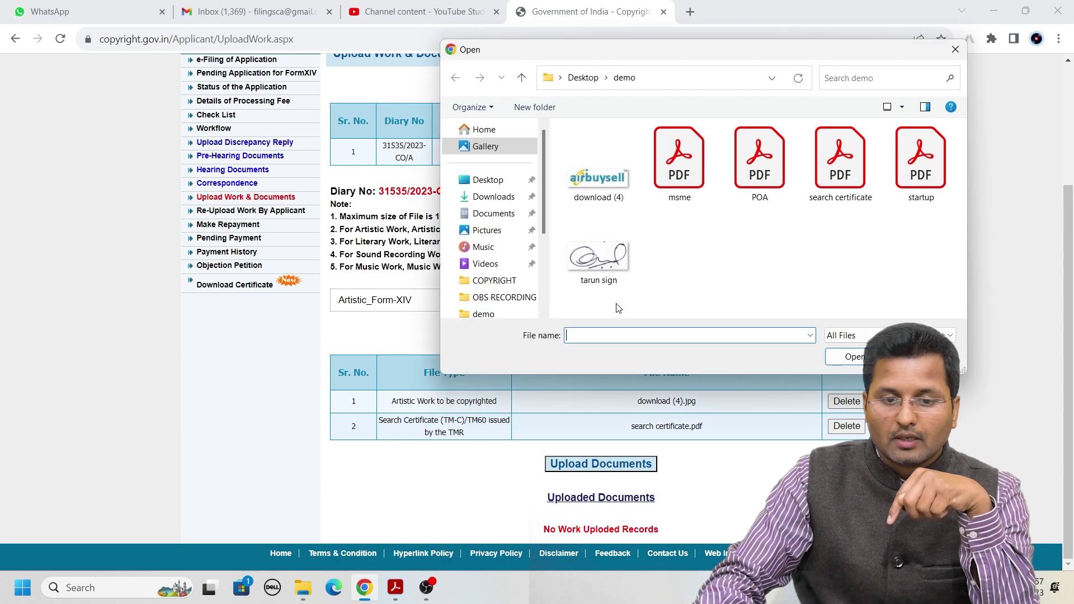
click(492, 196)
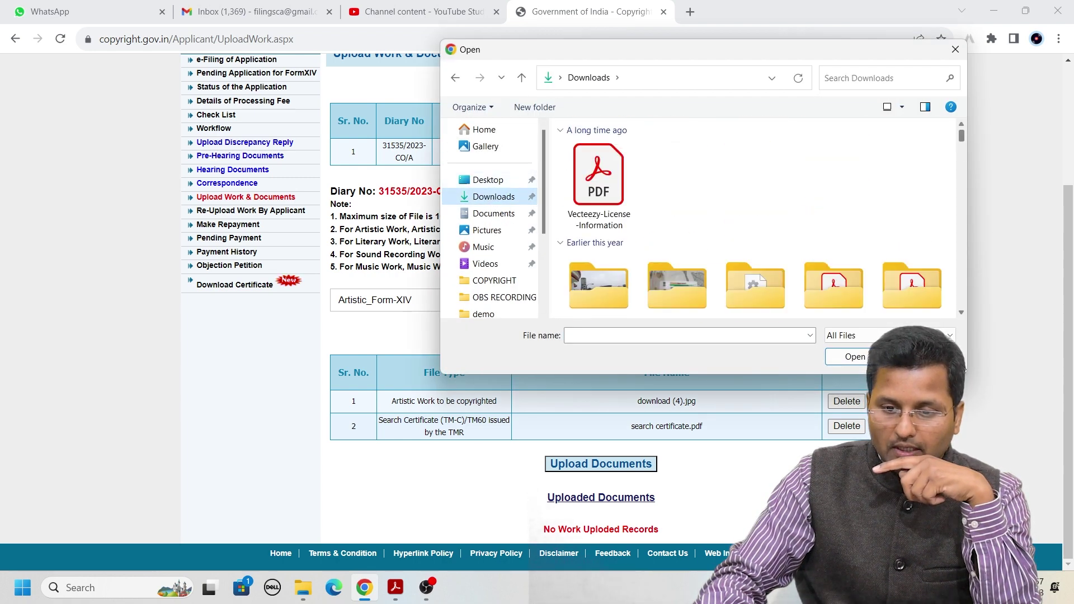
drag(964, 135, 962, 302)
double_click(605, 292)
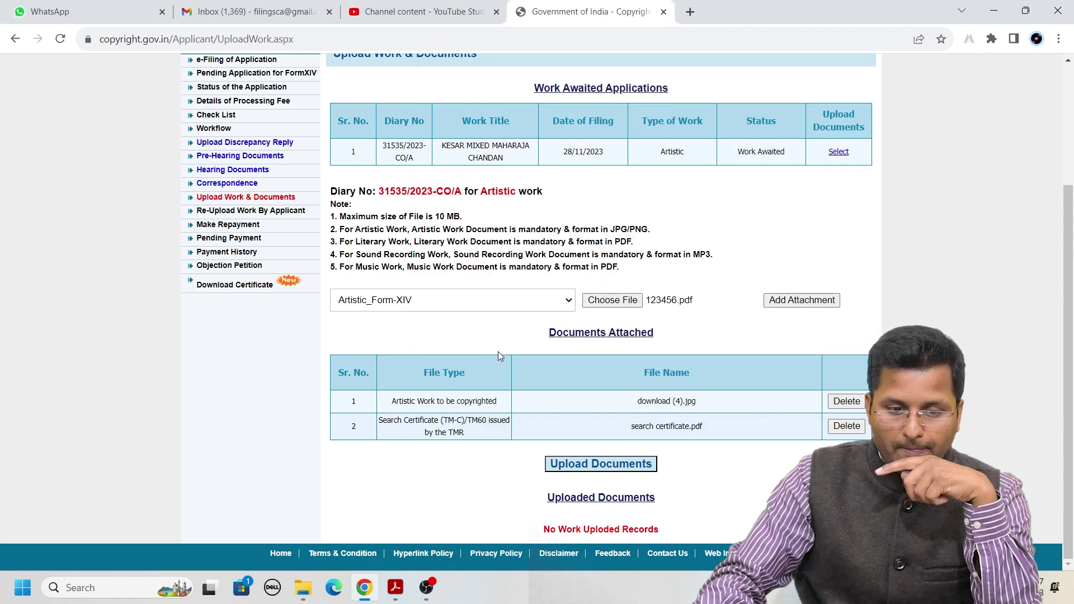
click(800, 302)
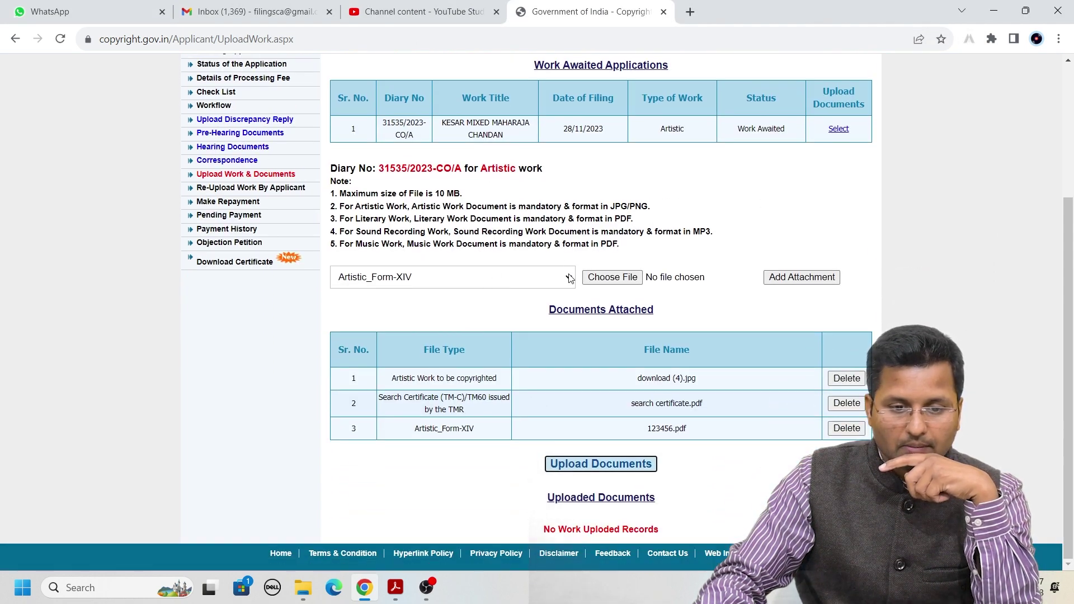
click(482, 279)
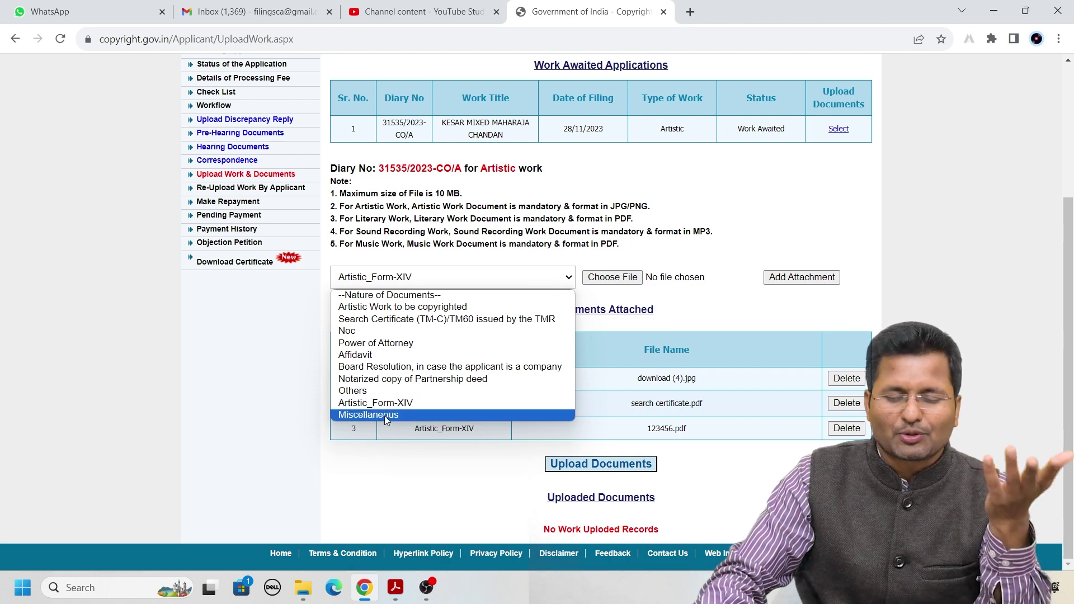
click(389, 470)
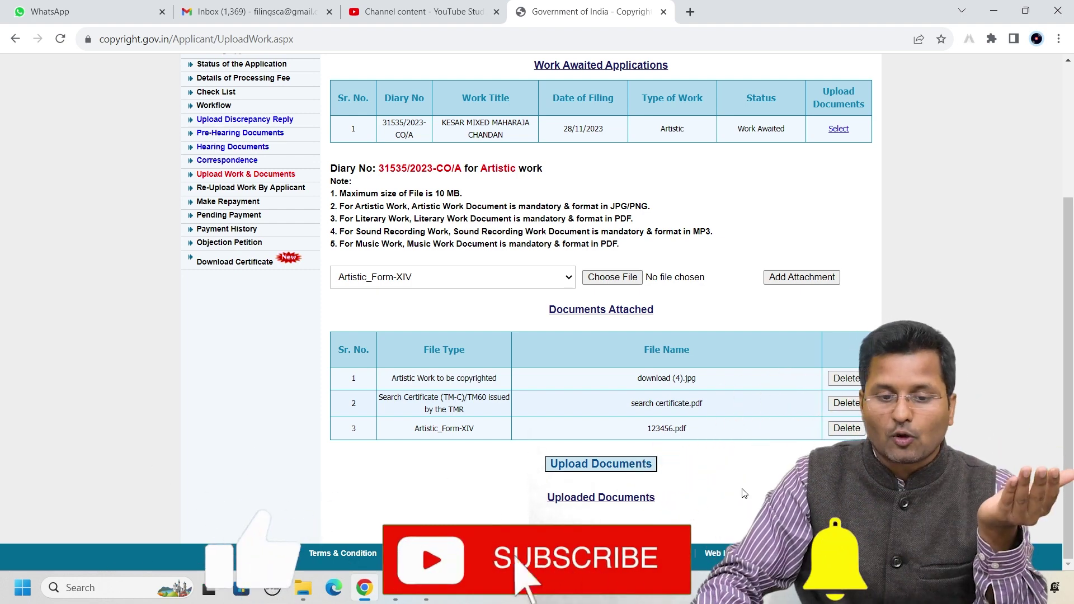
scroll(743, 492, up, 1)
scroll(743, 492, up, 1)
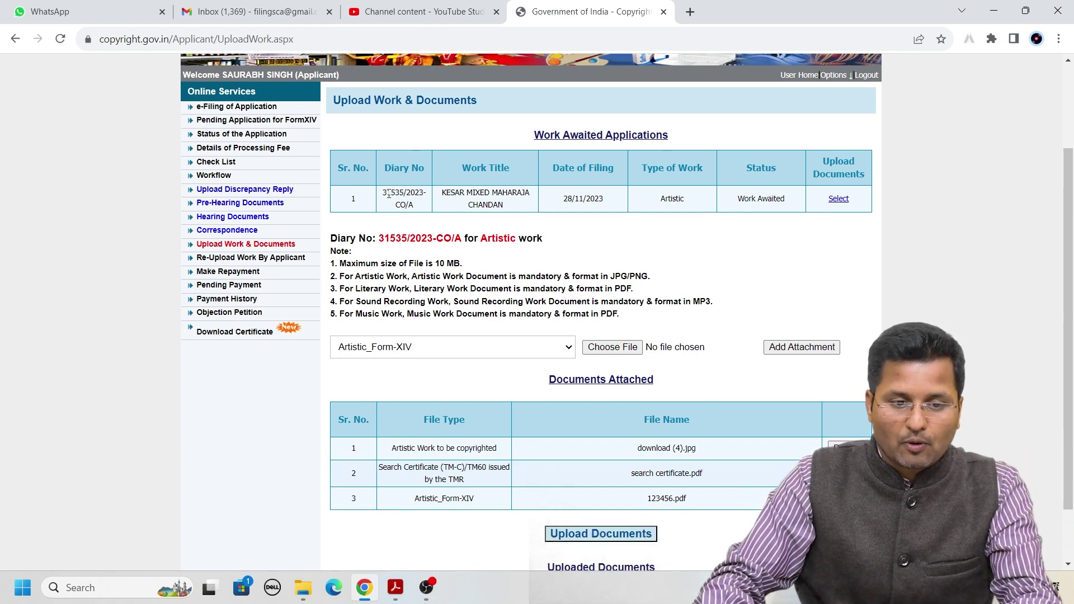
drag(384, 193, 417, 207)
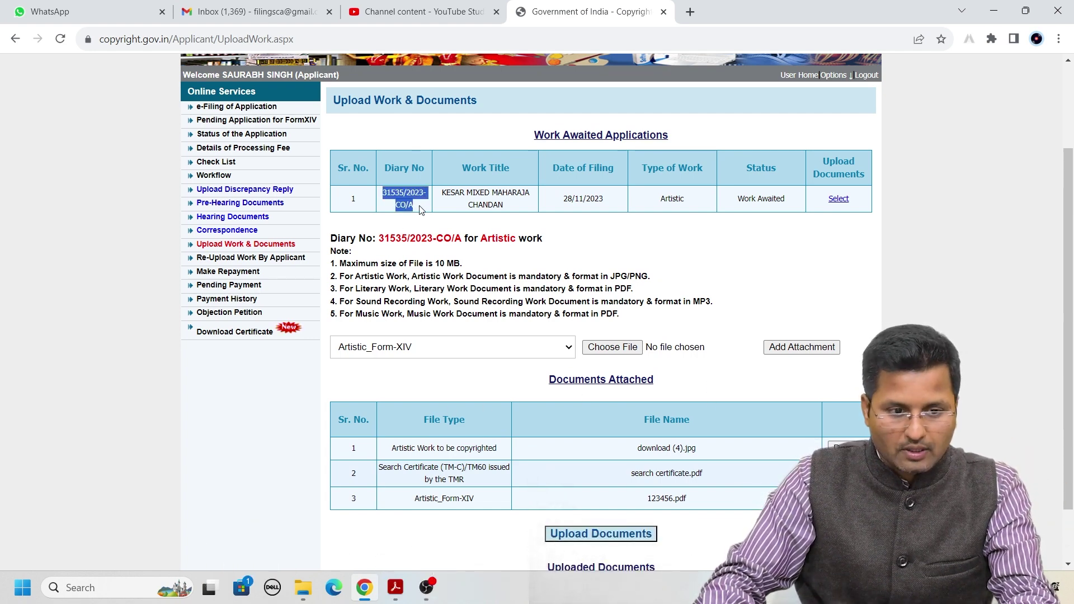